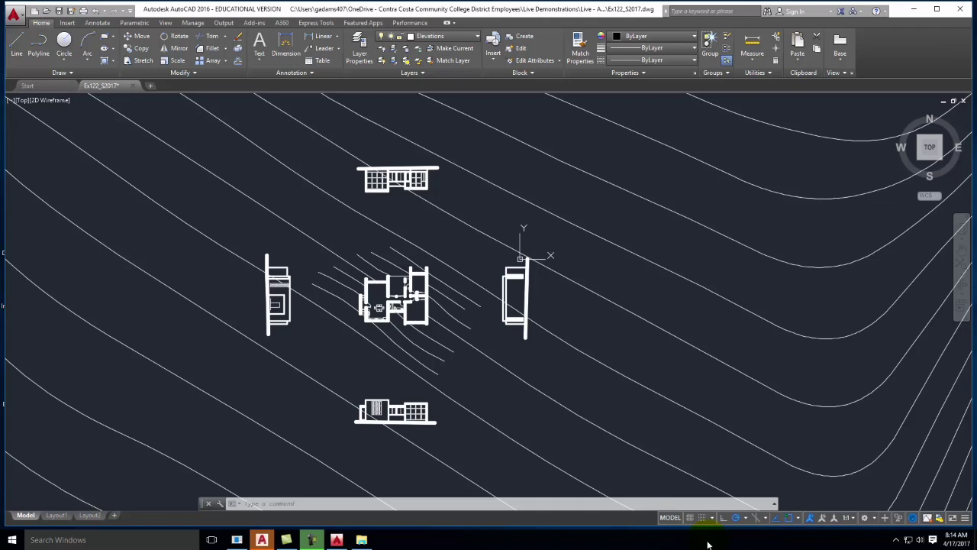
Examine the plan and elevations in model space and compare them with the Layout1 and Layout2 sheets.
{"action": "left_click", "coordinate": [26, 515]}
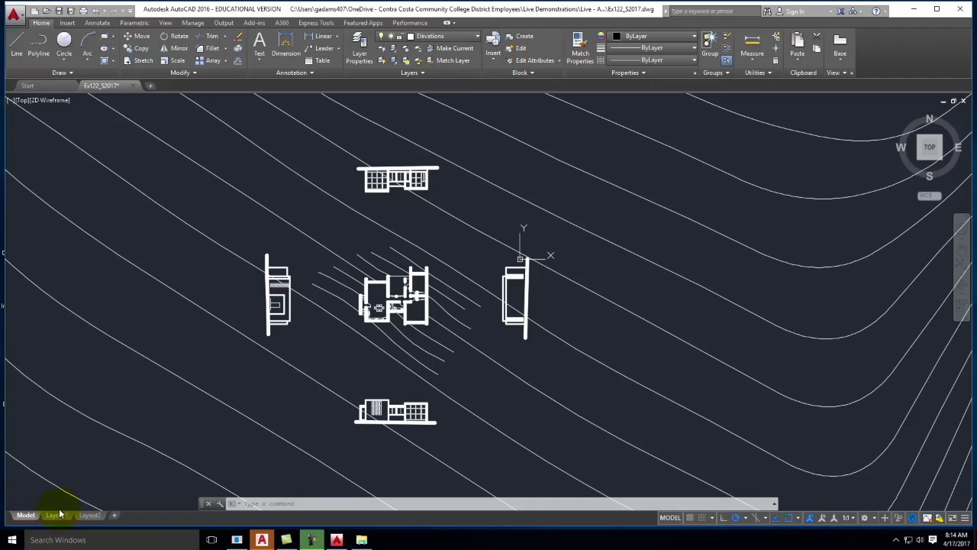
{"action": "mouse_move", "coordinate": [61, 517]}
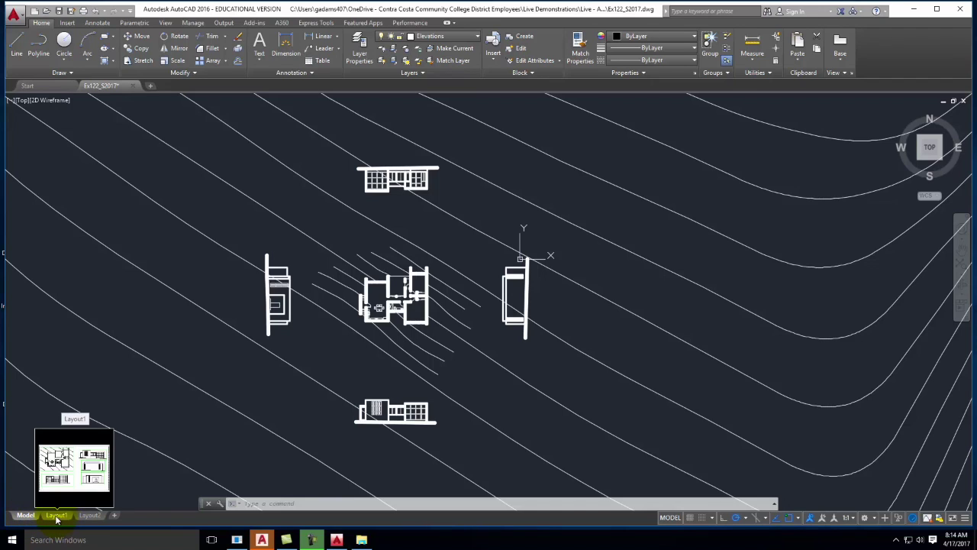
{"action": "mouse_move", "coordinate": [98, 519]}
{"action": "left_click", "coordinate": [97, 518]}
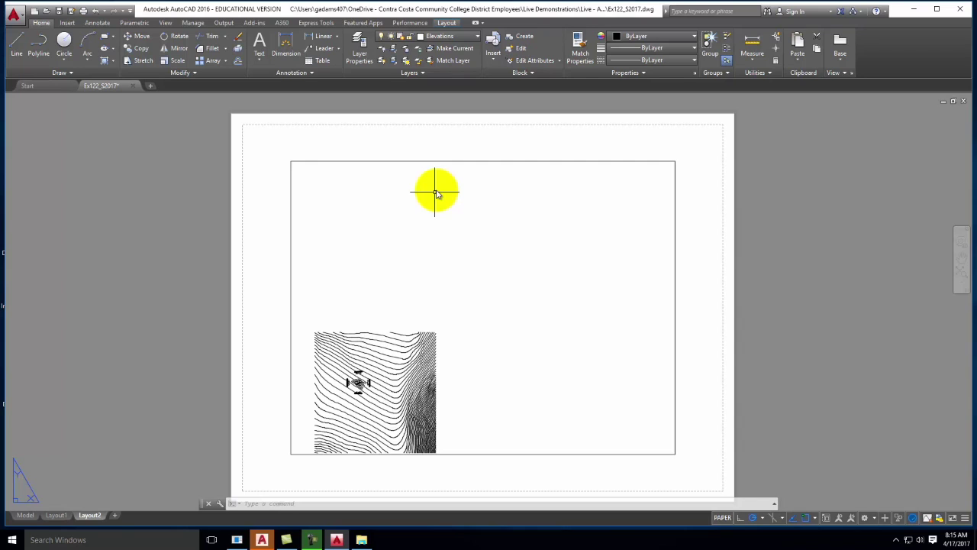
{"action": "left_click", "coordinate": [24, 516]}
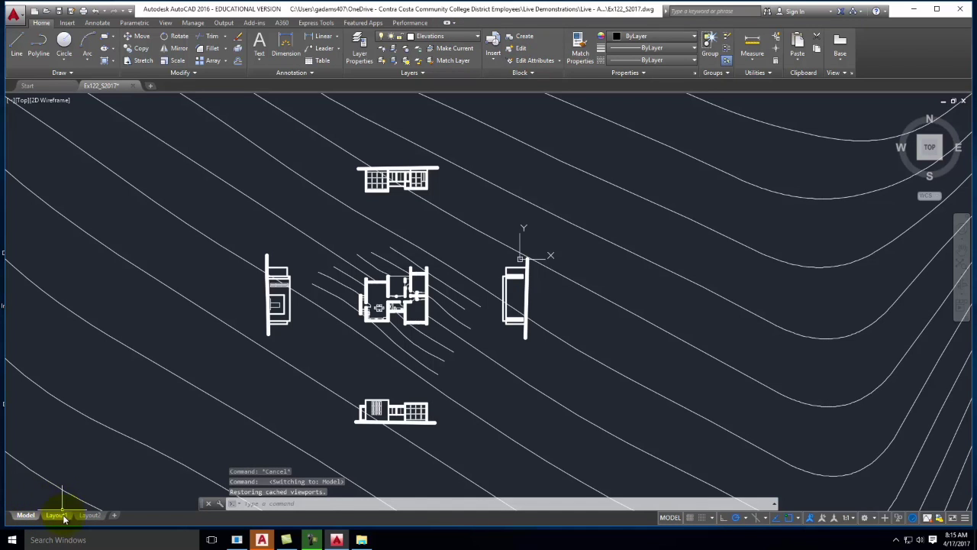
{"action": "left_click", "coordinate": [58, 515]}
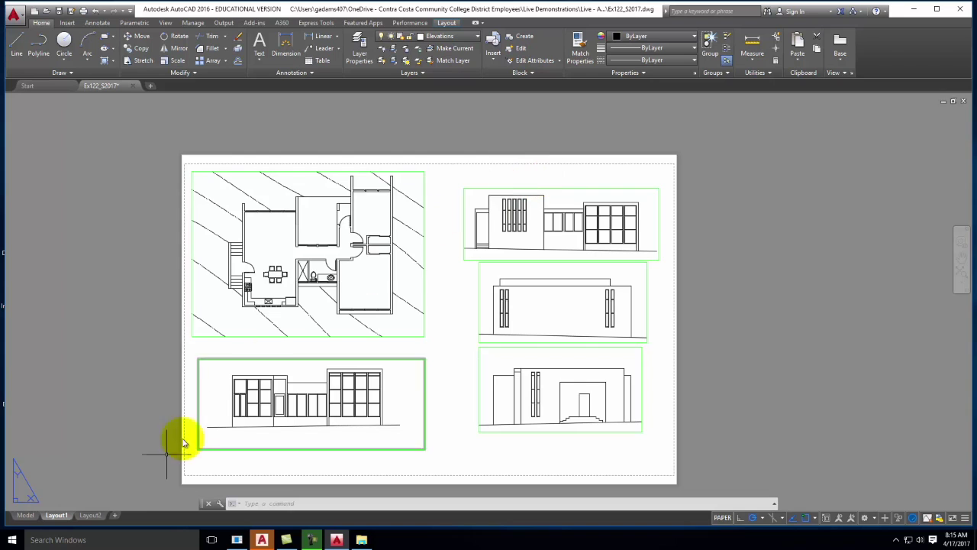
{"action": "left_click", "coordinate": [25, 514]}
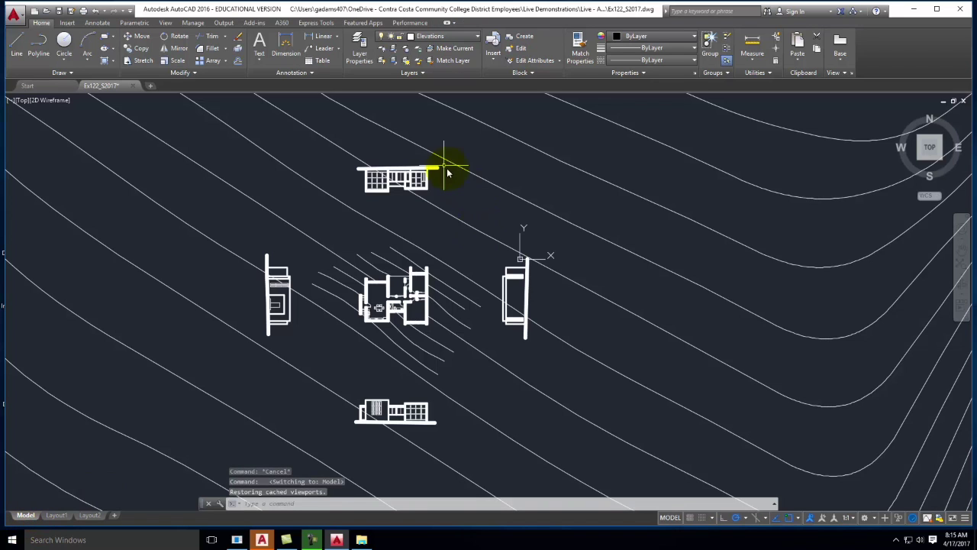
{"action": "scroll", "coordinate": [389, 165], "scroll_direction": "up", "scroll_amount": 10}
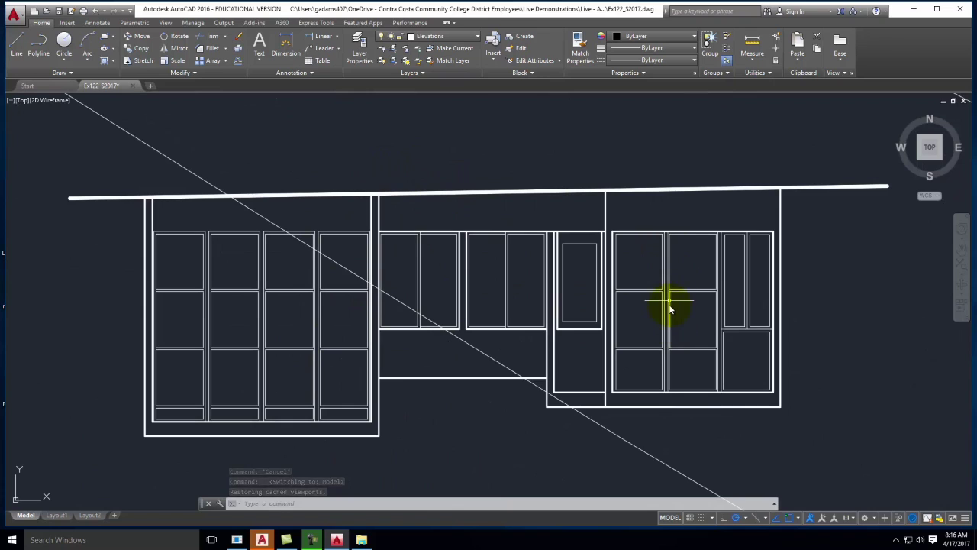
{"action": "left_click", "coordinate": [55, 514]}
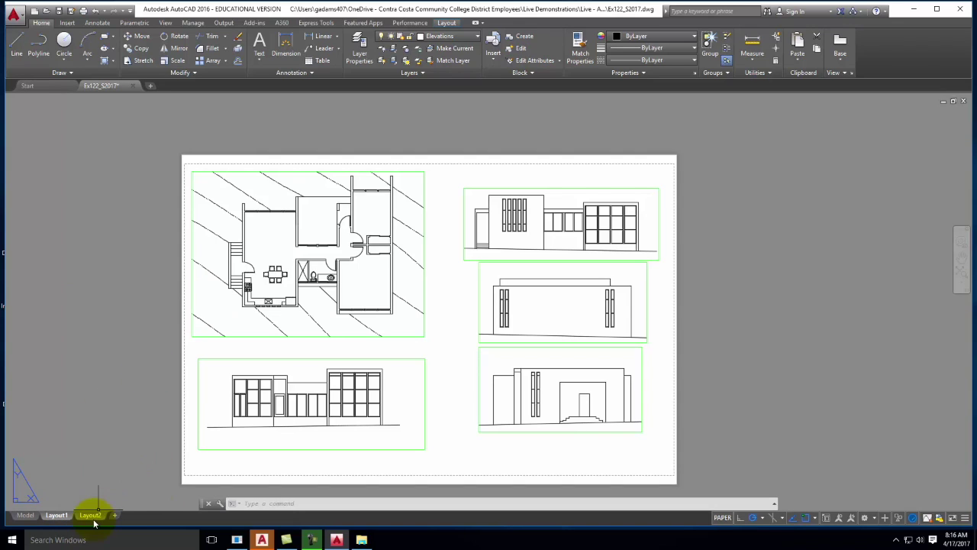
{"action": "mouse_move", "coordinate": [92, 516]}
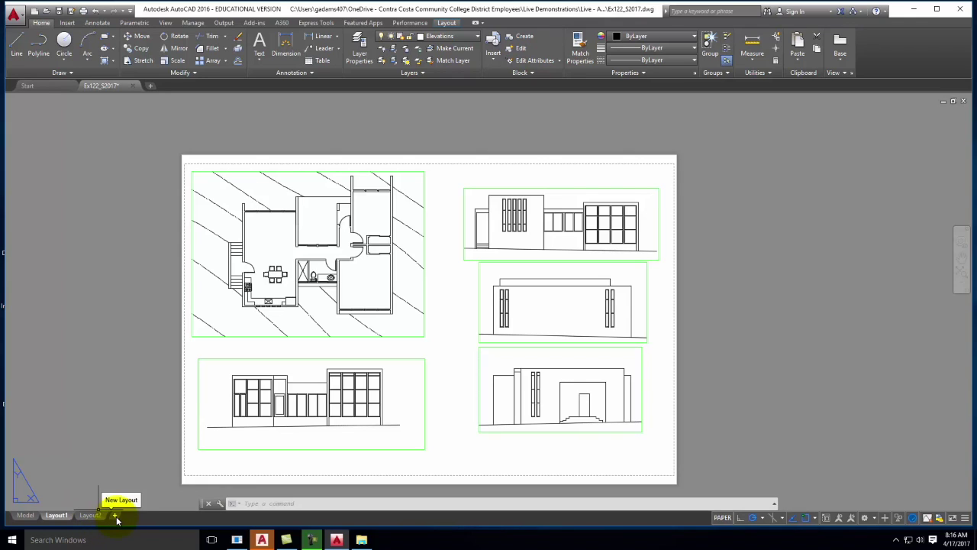
Open Layout2's page setup for modification and assign the DWG To PDF.pc3 plotter.
{"action": "left_click", "coordinate": [90, 515]}
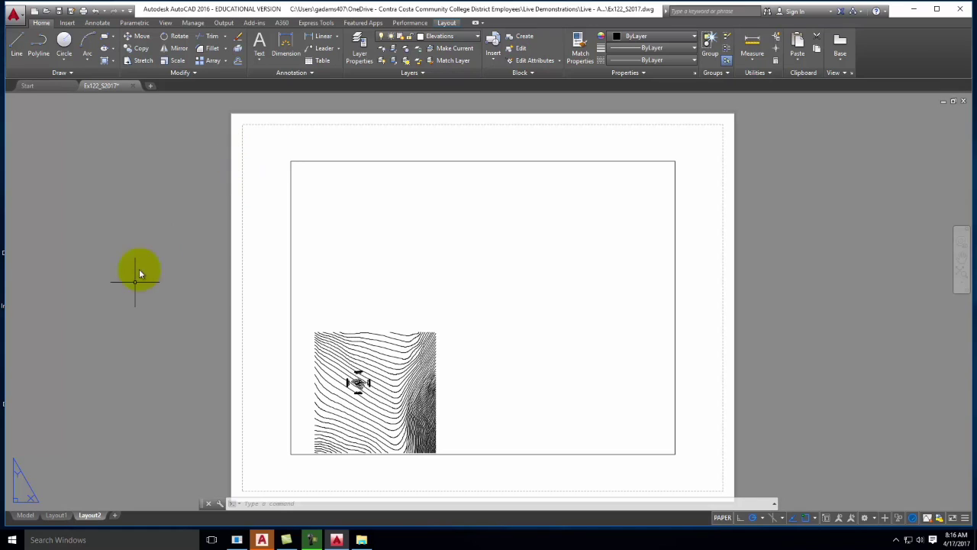
{"action": "right_click", "coordinate": [92, 517]}
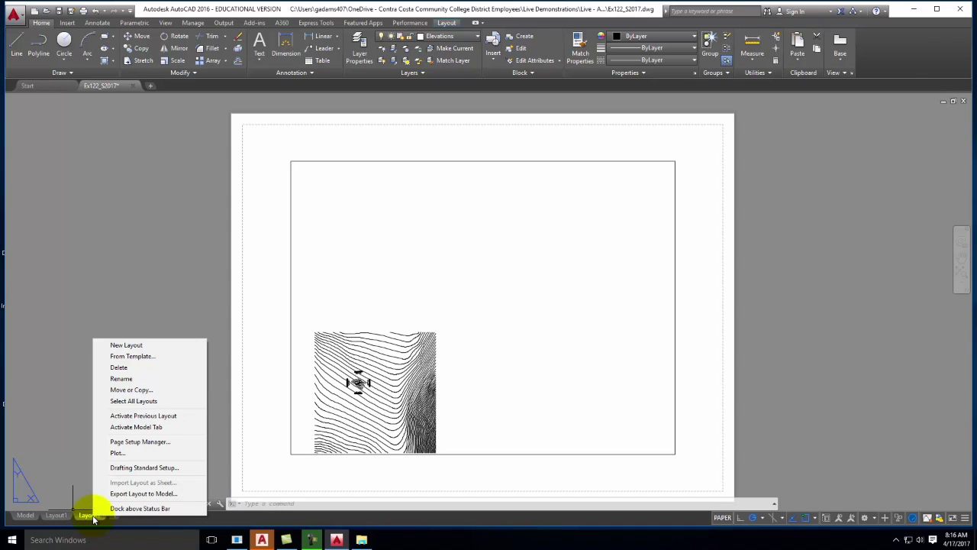
{"action": "left_click", "coordinate": [145, 441]}
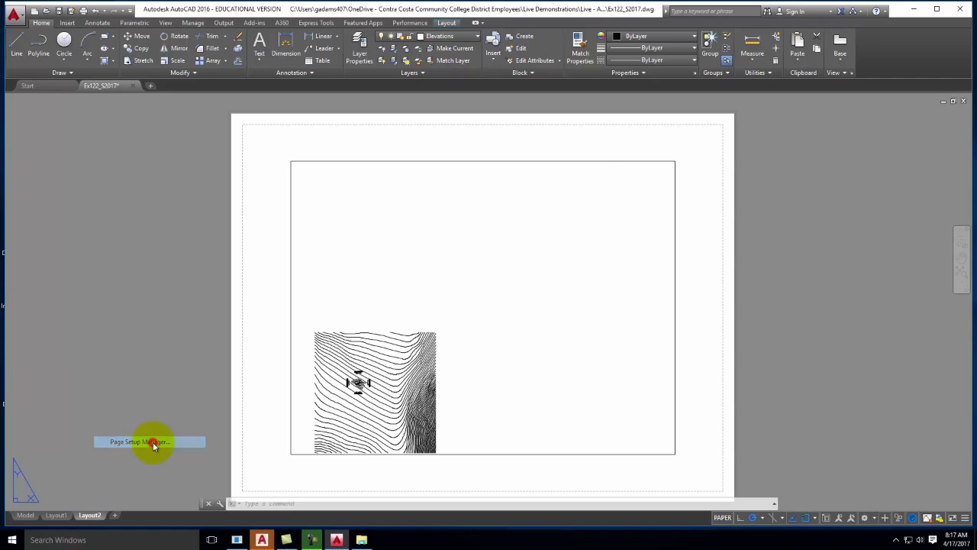
{"action": "left_click_drag", "start_coordinate": [470, 156], "coordinate": [474, 182]}
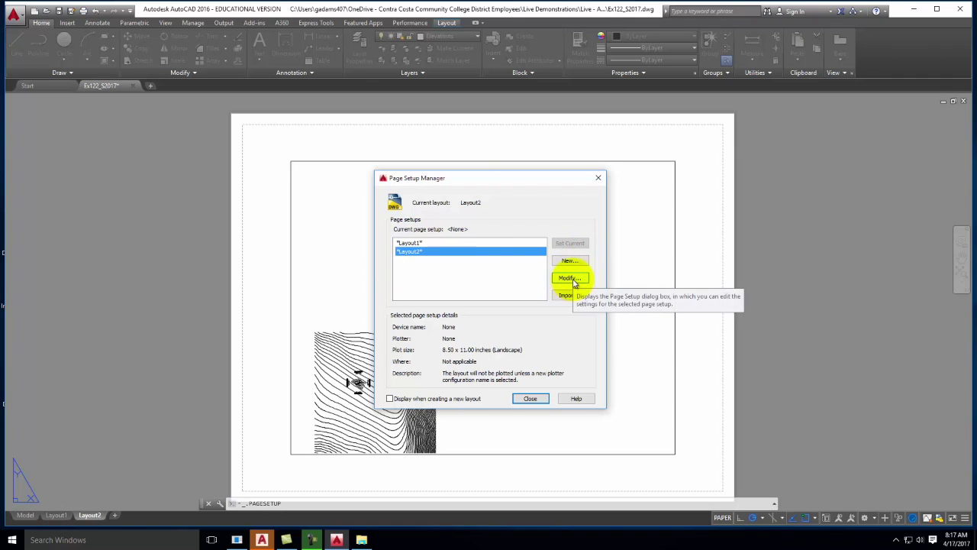
{"action": "left_click", "coordinate": [573, 281]}
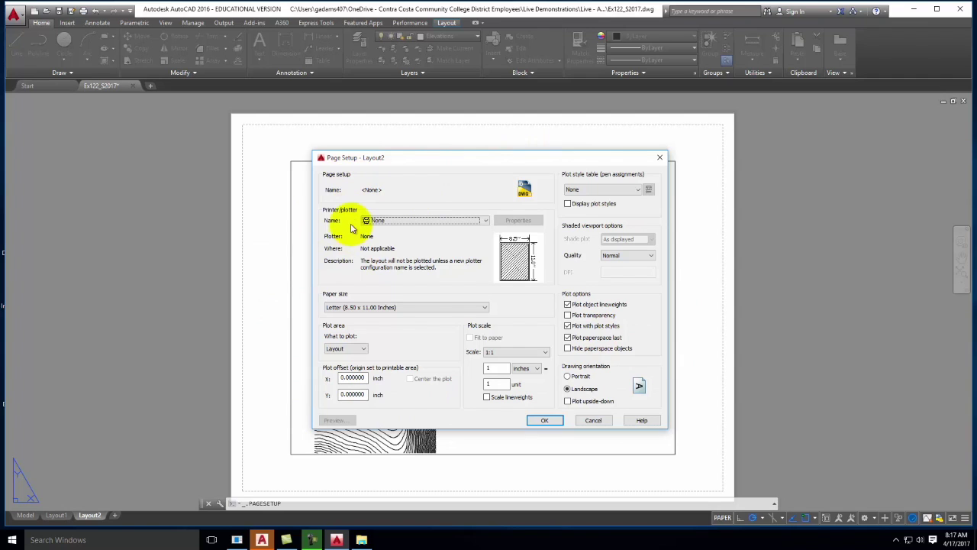
{"action": "left_click", "coordinate": [389, 220]}
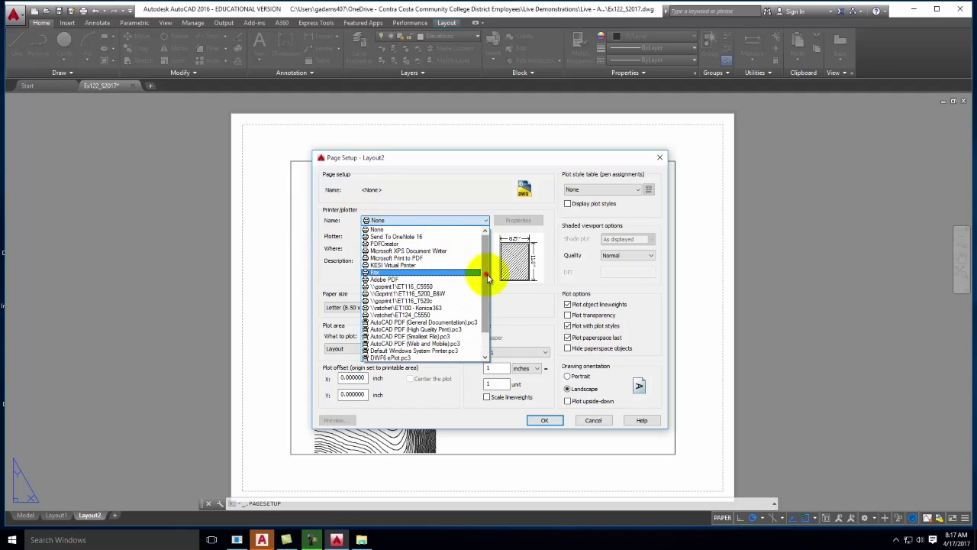
{"action": "scroll", "coordinate": [436, 273], "scroll_direction": "down", "scroll_amount": 1}
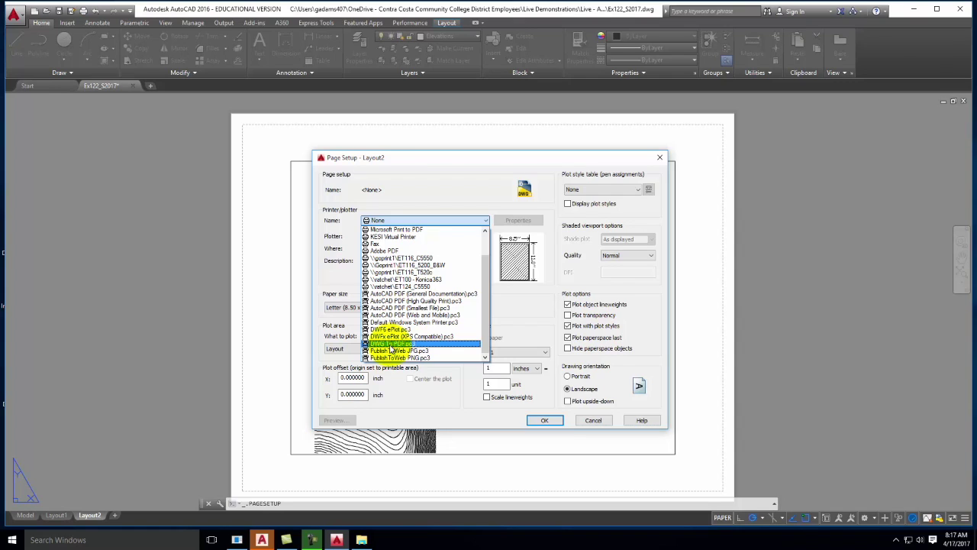
{"action": "left_click", "coordinate": [391, 344]}
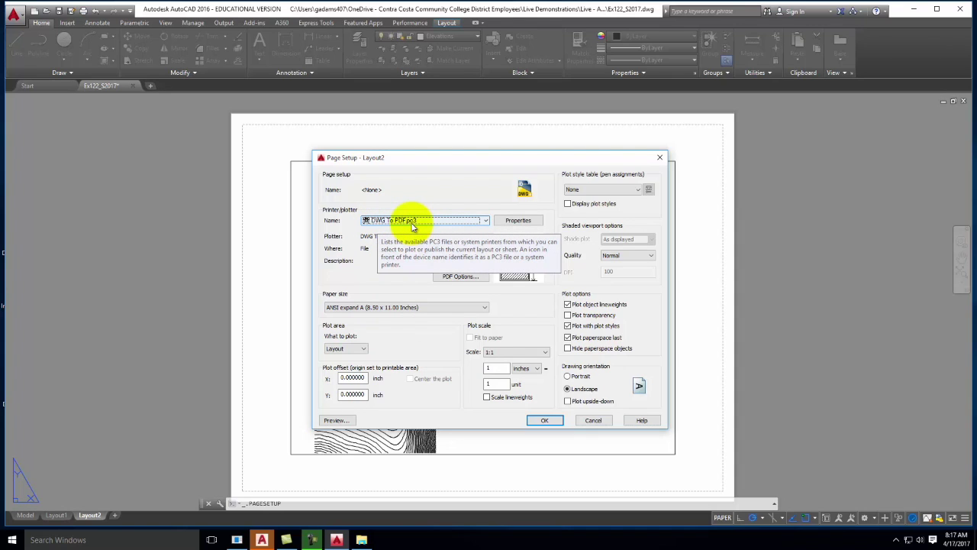
Set the paper size of Layout2's page setup to ARCH D (36.00 x 24.00 Inches).
{"action": "left_click", "coordinate": [397, 309]}
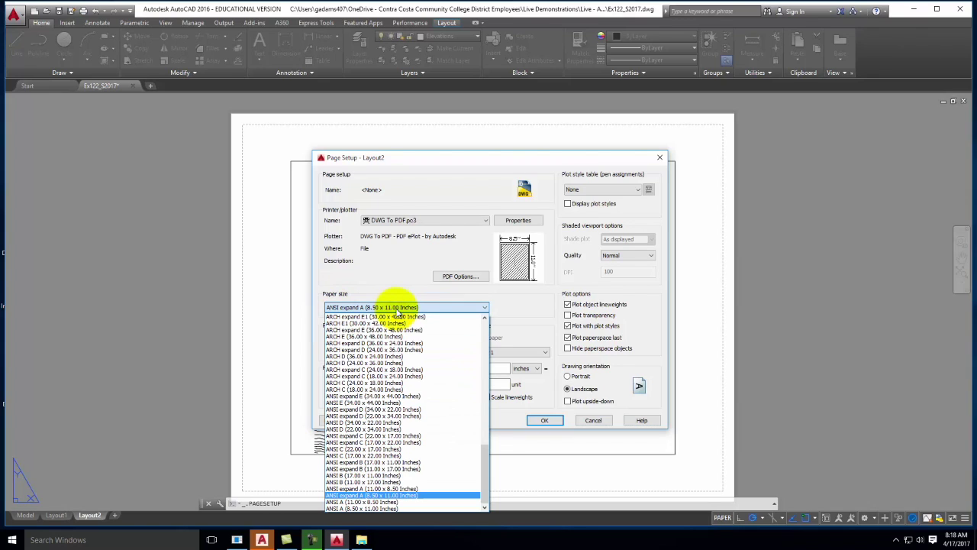
{"action": "left_click", "coordinate": [372, 356]}
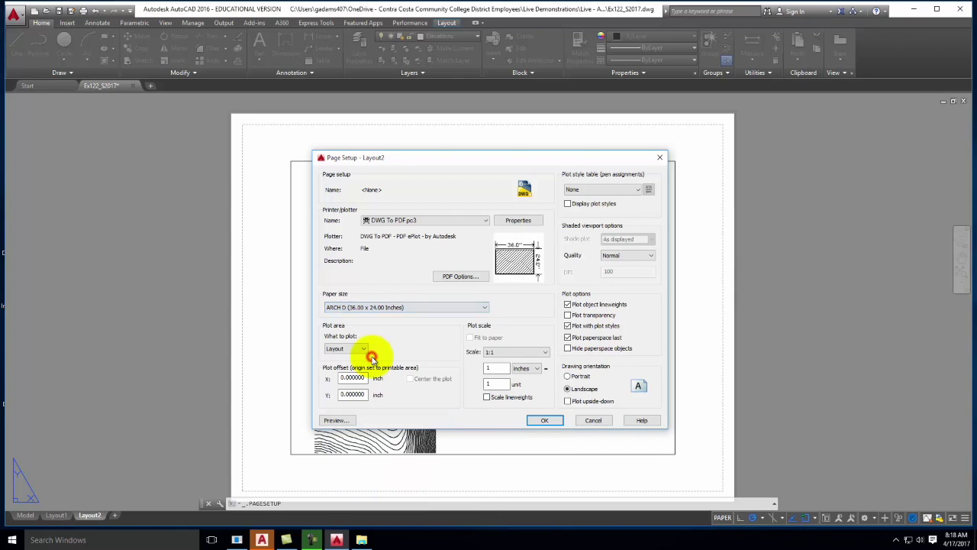
{"action": "mouse_move", "coordinate": [528, 251]}
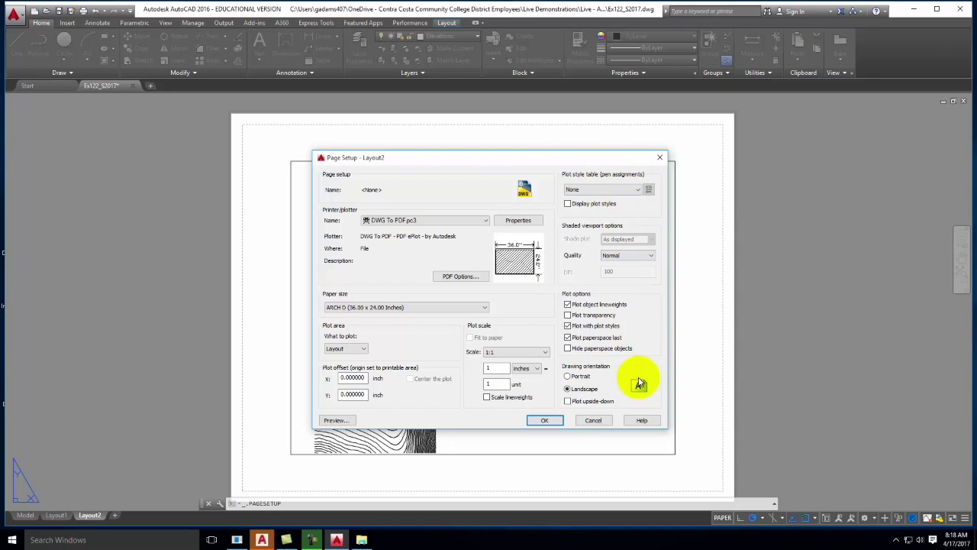
Assign the acad.ctb plot style table and Maximum shaded viewport quality, then apply and close the page setup.
{"action": "left_click", "coordinate": [599, 189]}
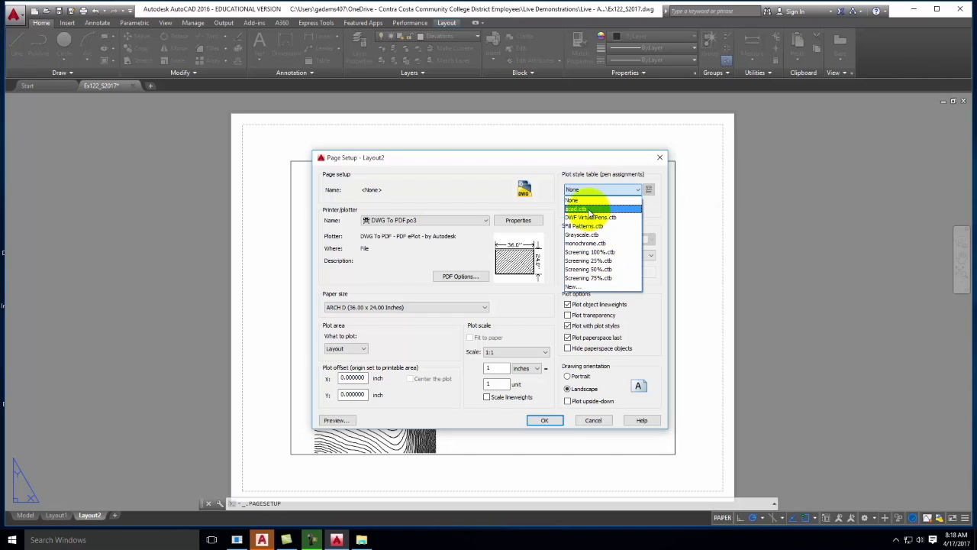
{"action": "left_click", "coordinate": [584, 208]}
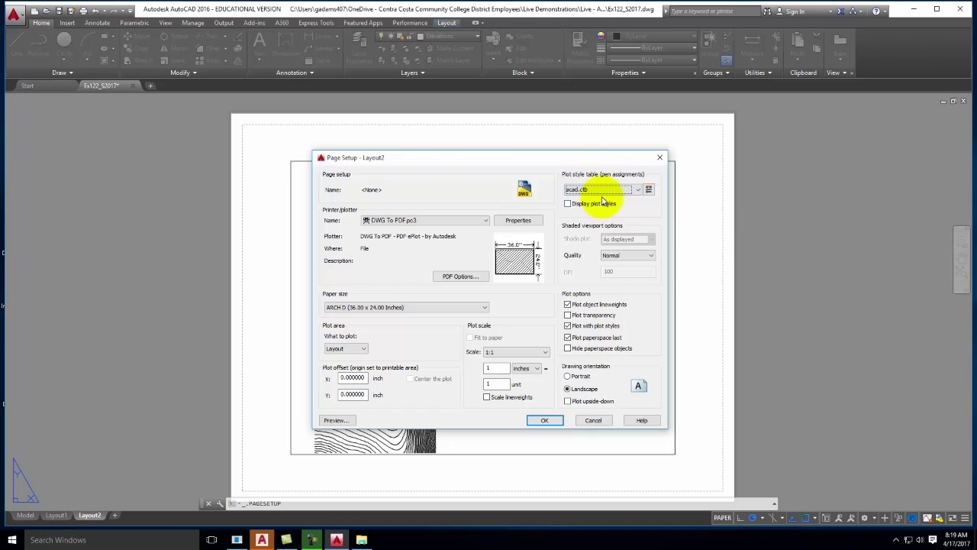
{"action": "left_click", "coordinate": [617, 255]}
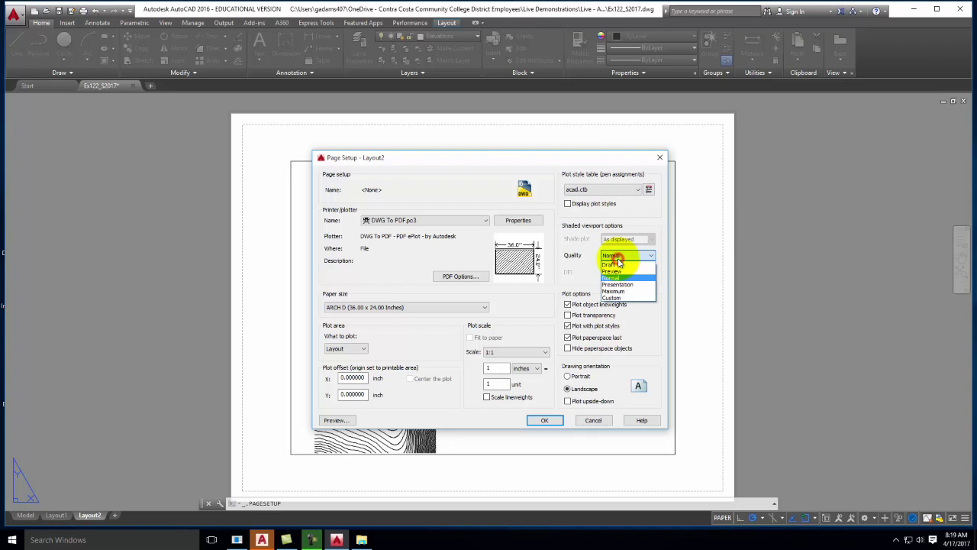
{"action": "left_click", "coordinate": [618, 292]}
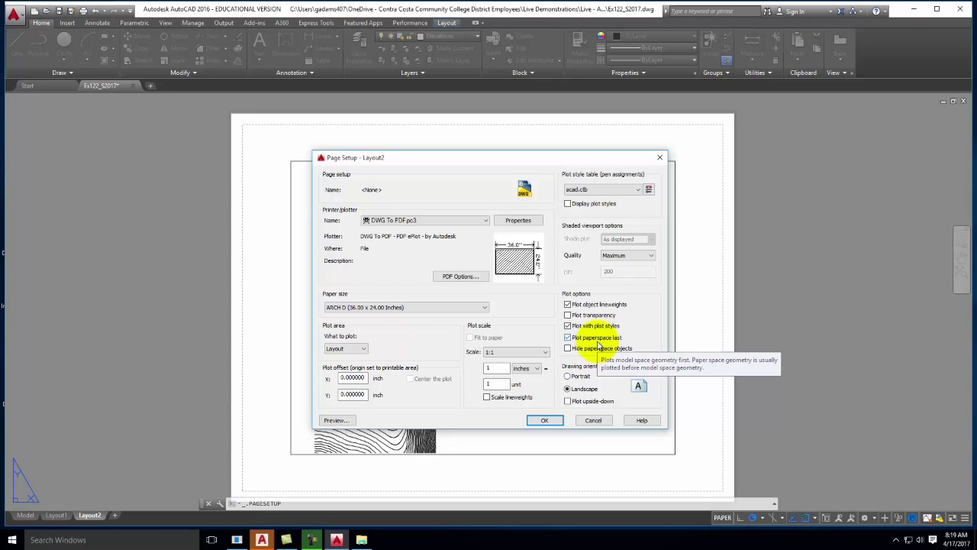
{"action": "left_click", "coordinate": [544, 421]}
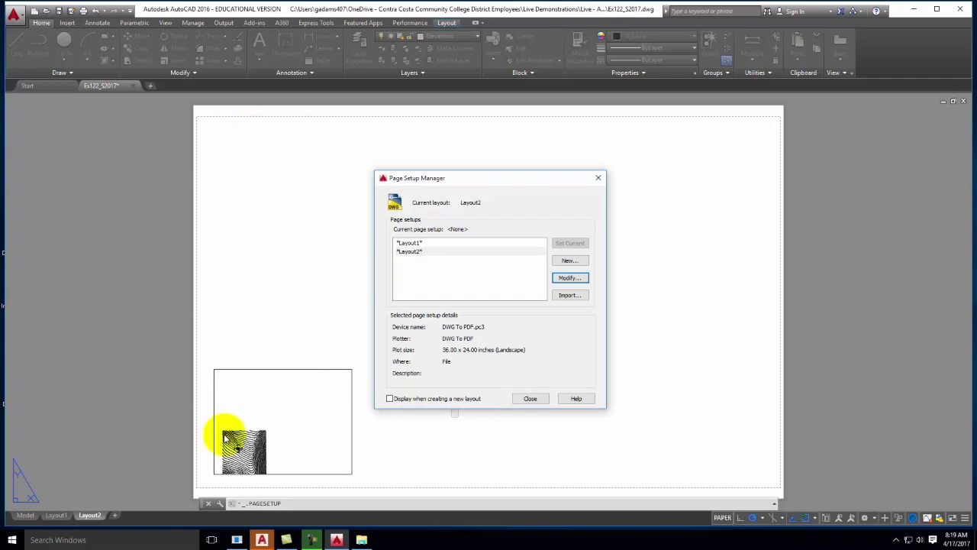
{"action": "left_click", "coordinate": [530, 399]}
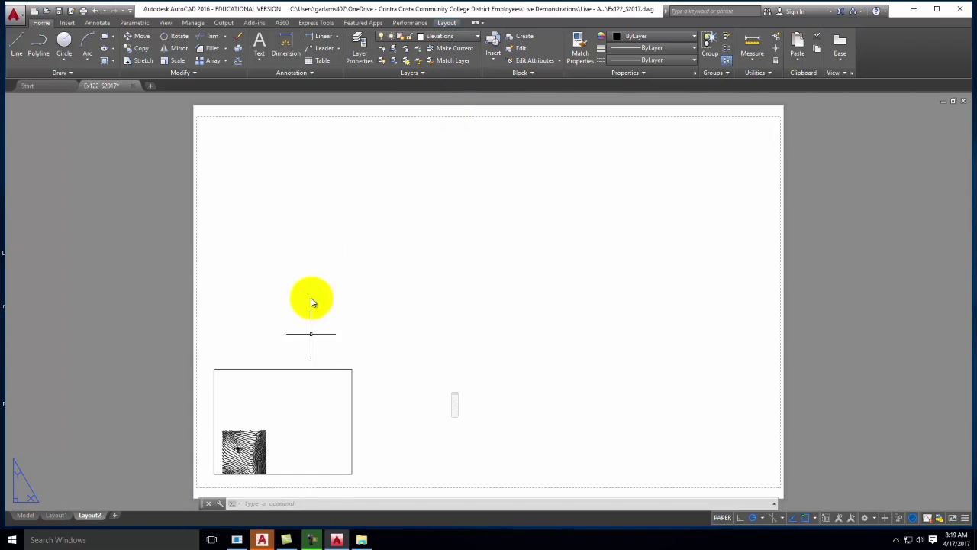
Enlarge the model inside the Layout2 viewport until the floor plan fills it, then return to paper space.
{"action": "mouse_move", "coordinate": [307, 374]}
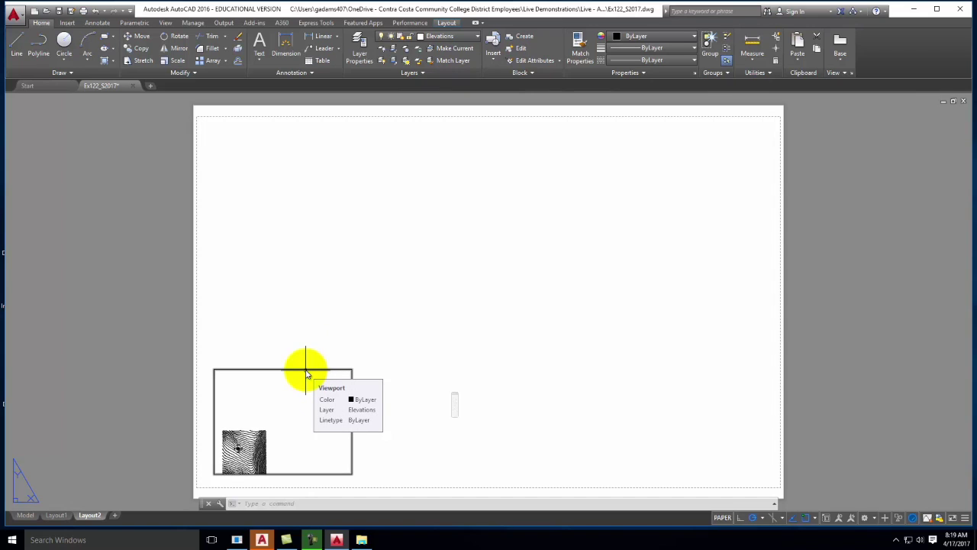
{"action": "left_click", "coordinate": [306, 374]}
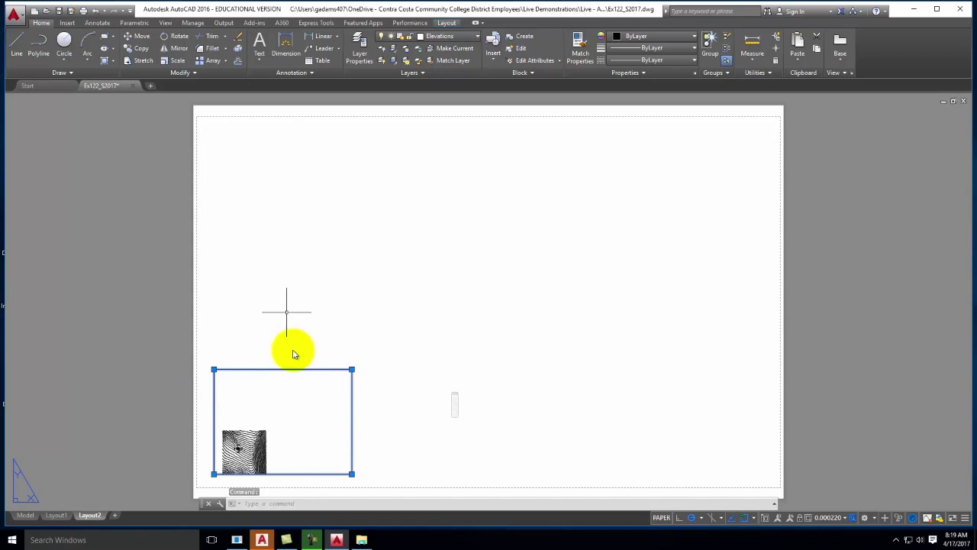
{"action": "double_click", "coordinate": [234, 447]}
{"action": "scroll", "coordinate": [233, 445], "scroll_direction": "down", "scroll_amount": 10}
{"action": "scroll", "coordinate": [326, 419], "scroll_direction": "up", "scroll_amount": 2}
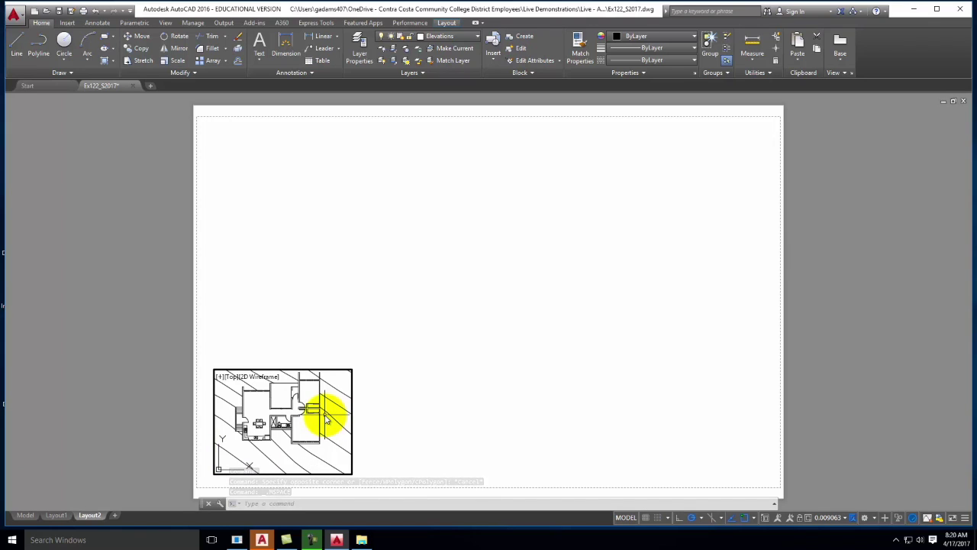
{"action": "double_click", "coordinate": [357, 345]}
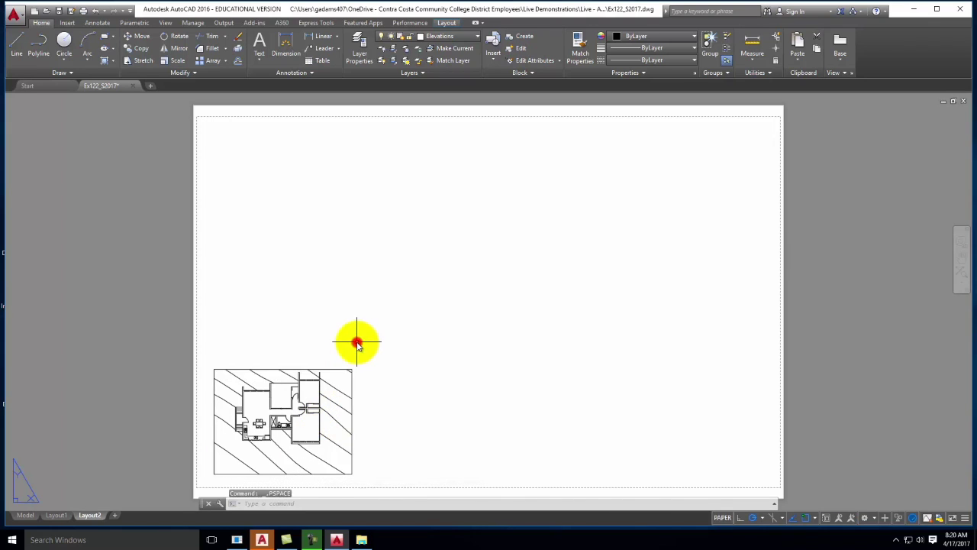
Stretch the viewport's upper-right corner outward to make the viewport nearly twice as wide and tall.
{"action": "left_click", "coordinate": [299, 370]}
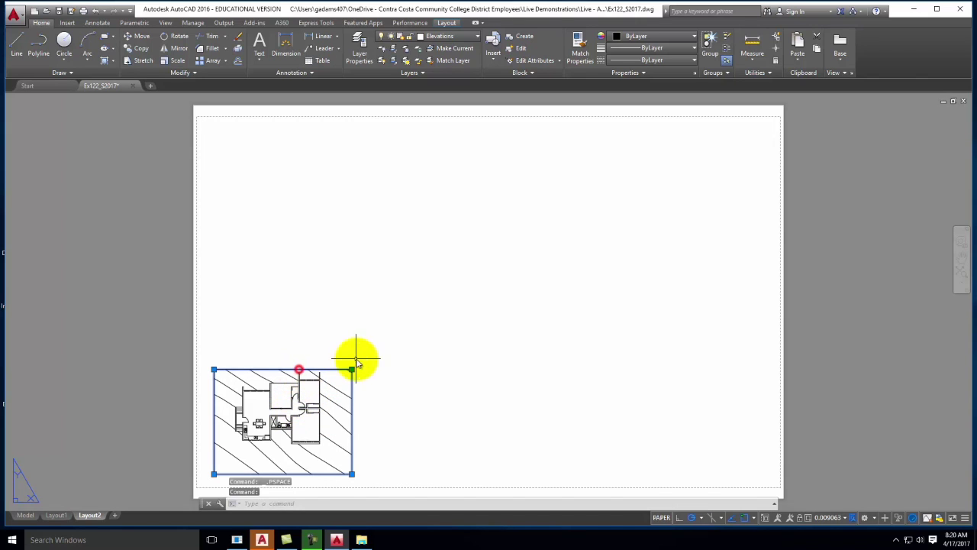
{"action": "left_click", "coordinate": [351, 369]}
{"action": "left_click", "coordinate": [471, 280]}
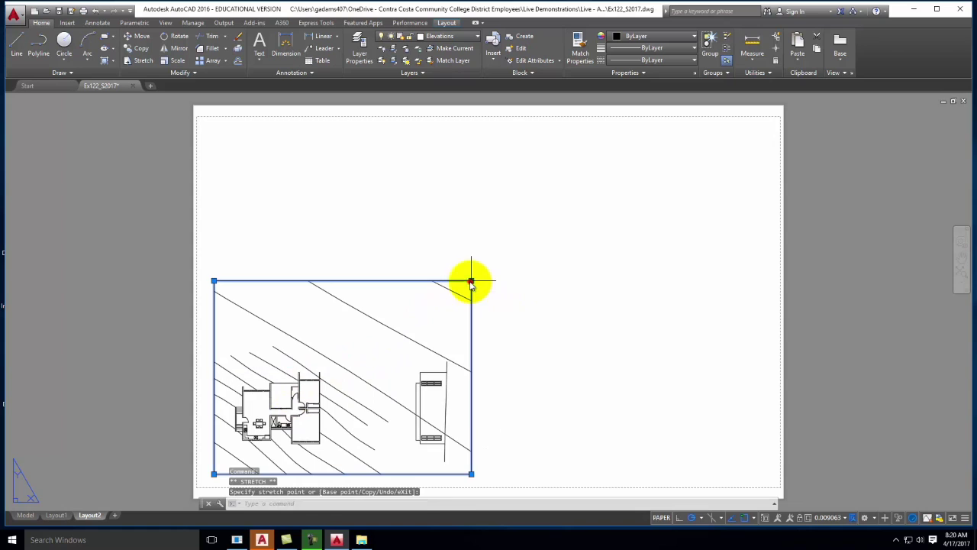
Move the enlarged viewport straight up to the upper-left area of the sheet.
{"action": "type", "text": "m"}
{"action": "key", "text": "Return"}
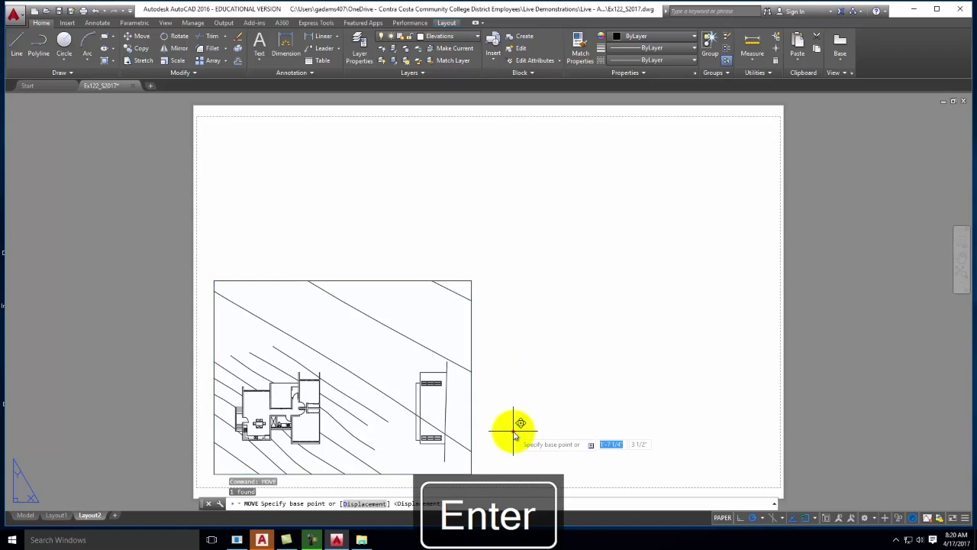
{"action": "left_click", "coordinate": [514, 432]}
{"action": "left_click", "coordinate": [515, 276]}
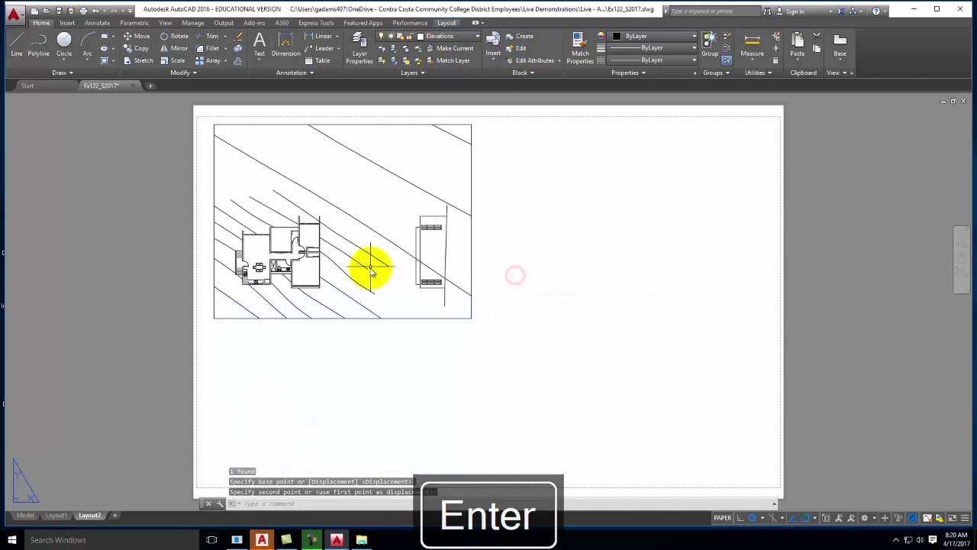
Enlarge the model inside the viewport until the house floor plan nearly fills it, and return to paper space.
{"action": "double_click", "coordinate": [358, 245]}
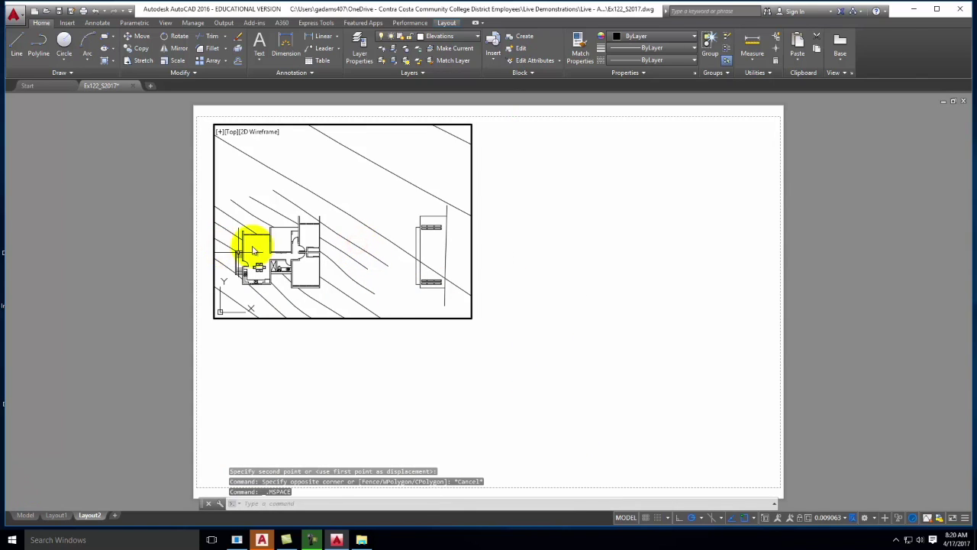
{"action": "scroll", "coordinate": [229, 269], "scroll_direction": "up", "scroll_amount": 4}
{"action": "double_click", "coordinate": [507, 222]}
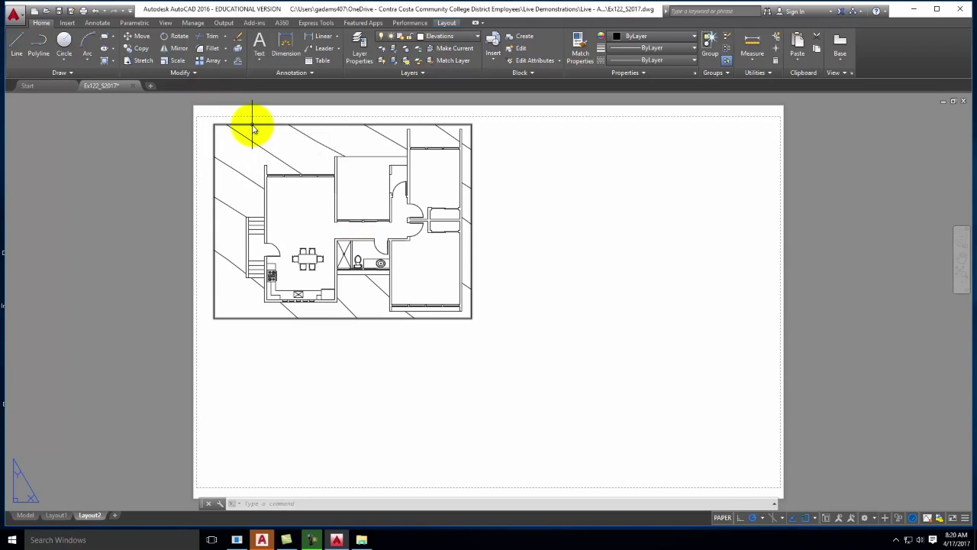
{"action": "mouse_move", "coordinate": [253, 127]}
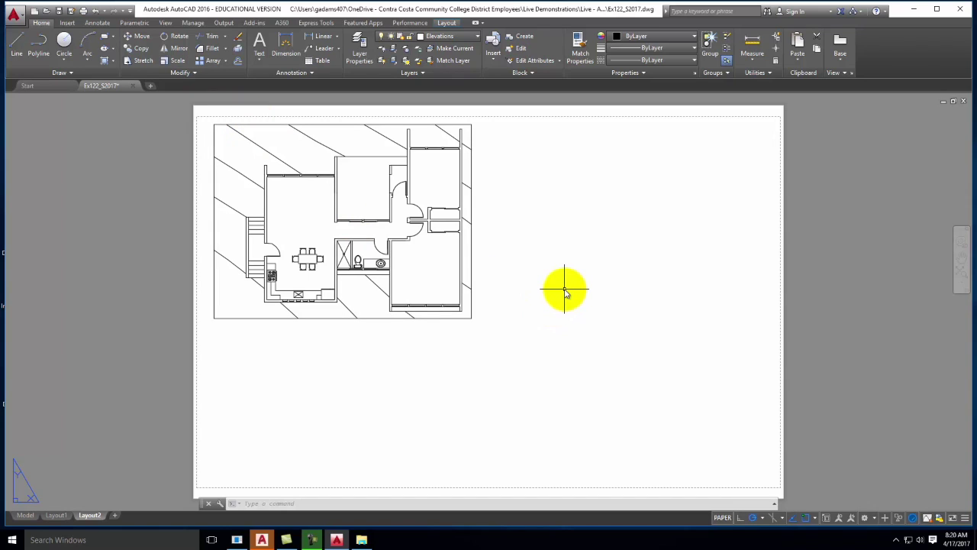
Open the Properties palette and dock it beside the drawing area.
{"action": "type", "text": "properties"}
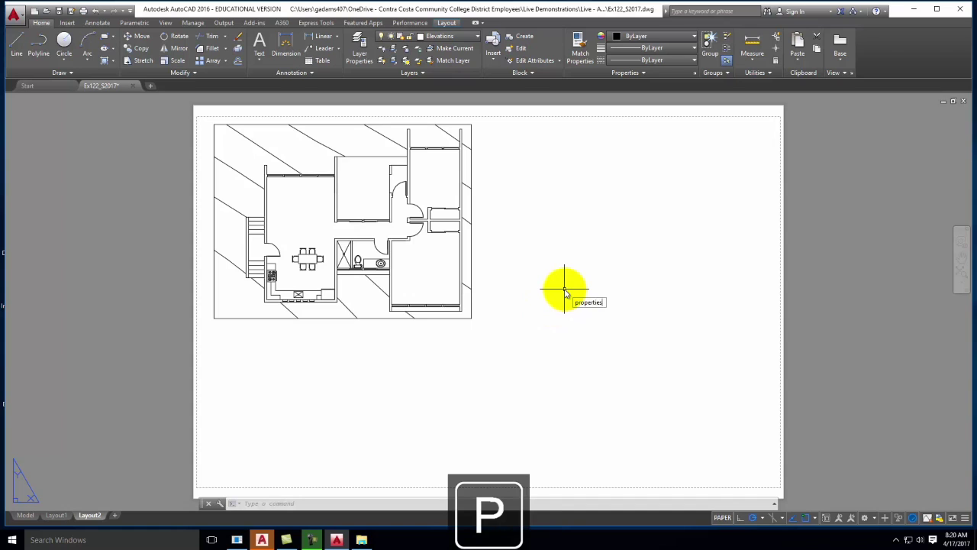
{"action": "key", "text": "Return"}
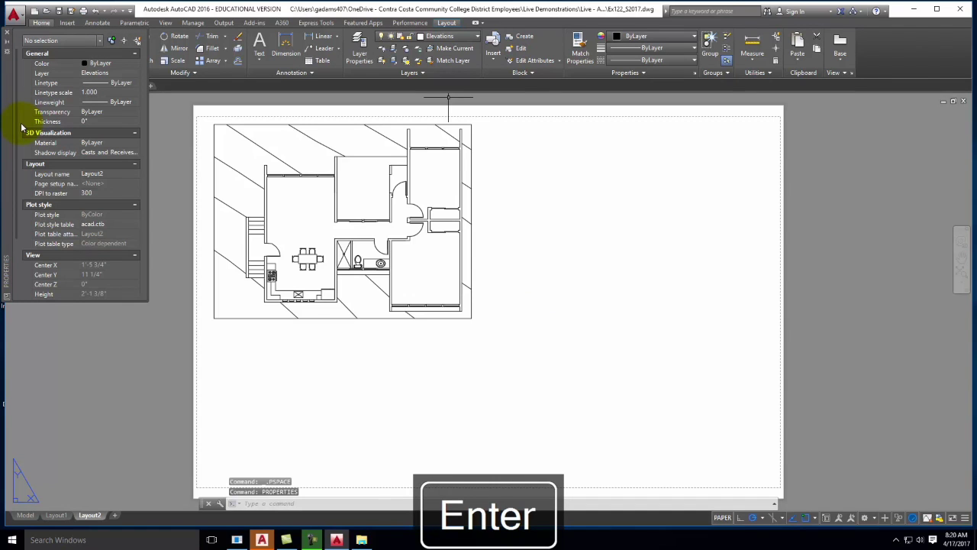
{"action": "mouse_move", "coordinate": [6, 122]}
{"action": "left_mouse_down"}
{"action": "mouse_move", "coordinate": [32, 168]}
{"action": "mouse_move", "coordinate": [39, 217]}
{"action": "left_mouse_up"}
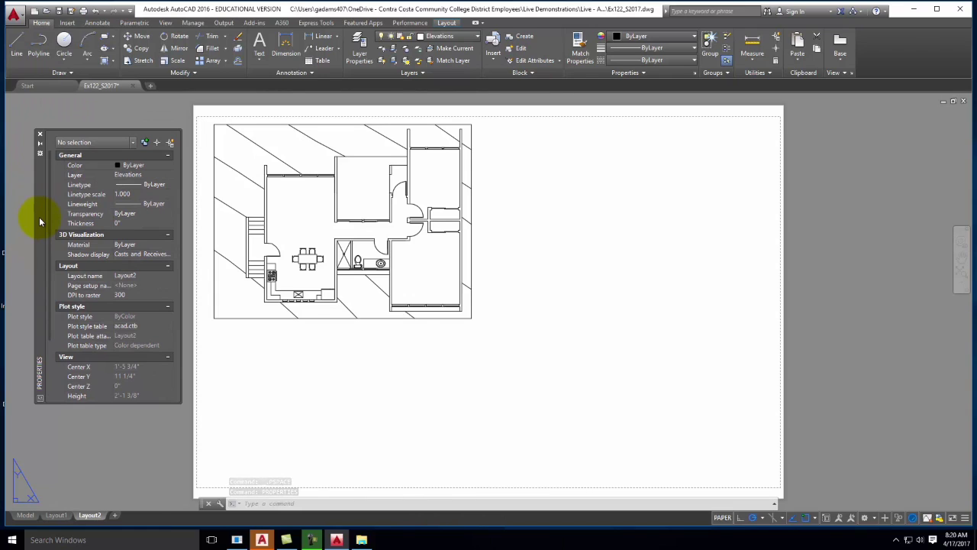
{"action": "left_click", "coordinate": [41, 145]}
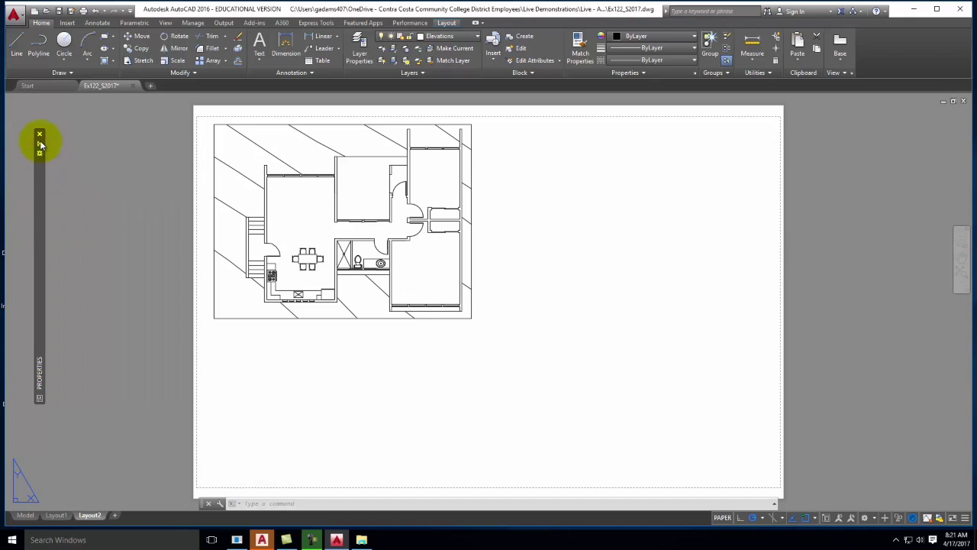
{"action": "mouse_move", "coordinate": [39, 145]}
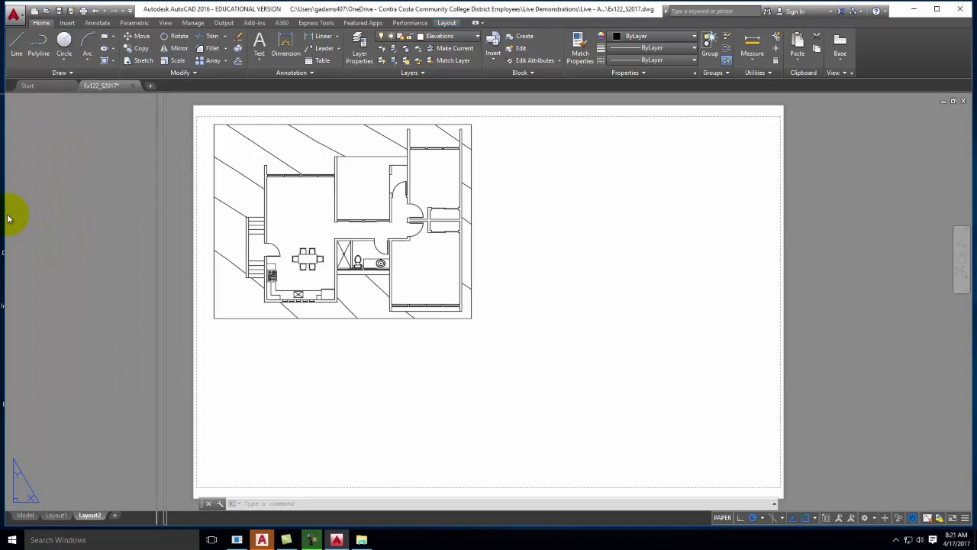
{"action": "mouse_move", "coordinate": [23, 206]}
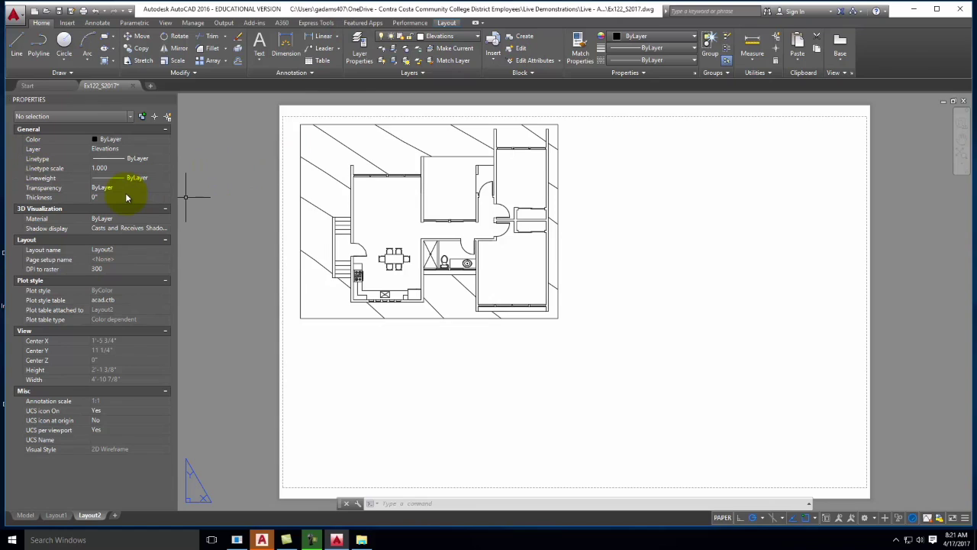
Review the standard scale options for the floor plan viewport, leaving the scale at Custom, and clear the selection.
{"action": "left_click", "coordinate": [347, 125]}
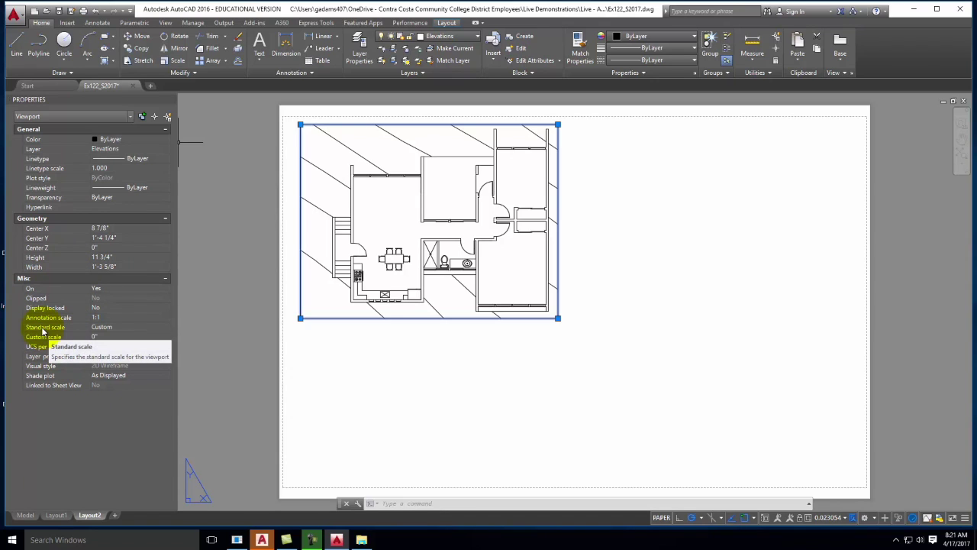
{"action": "left_click", "coordinate": [107, 332]}
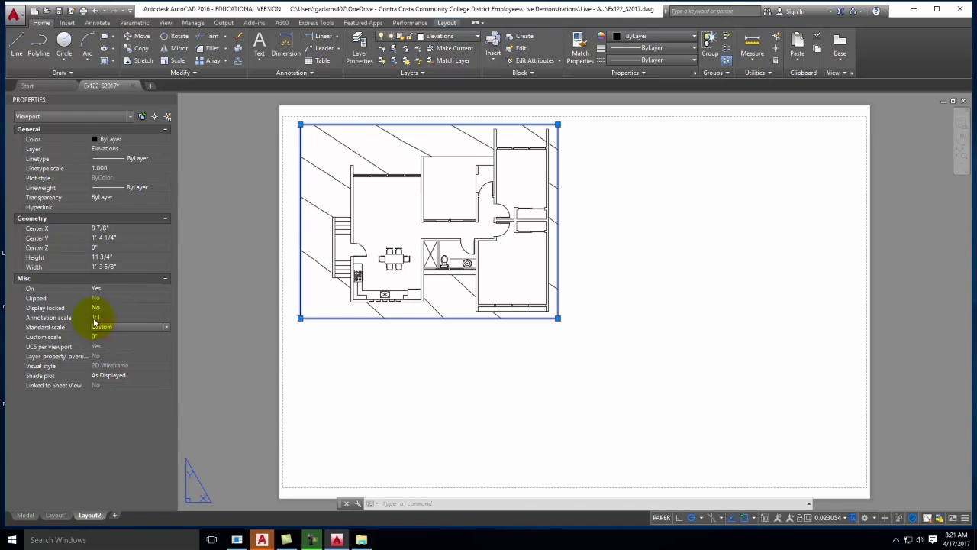
{"action": "left_click", "coordinate": [167, 327]}
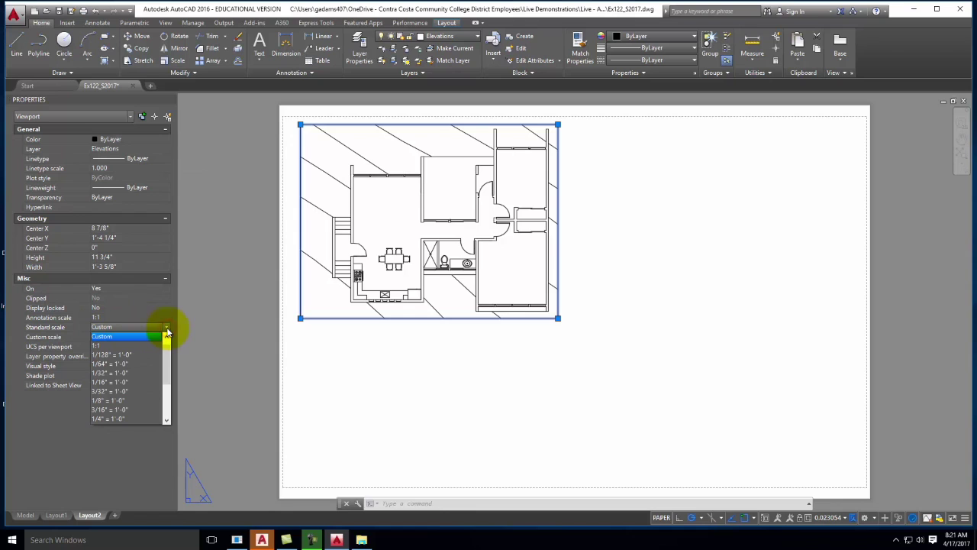
{"action": "left_click_drag", "start_coordinate": [168, 349], "coordinate": [170, 379]}
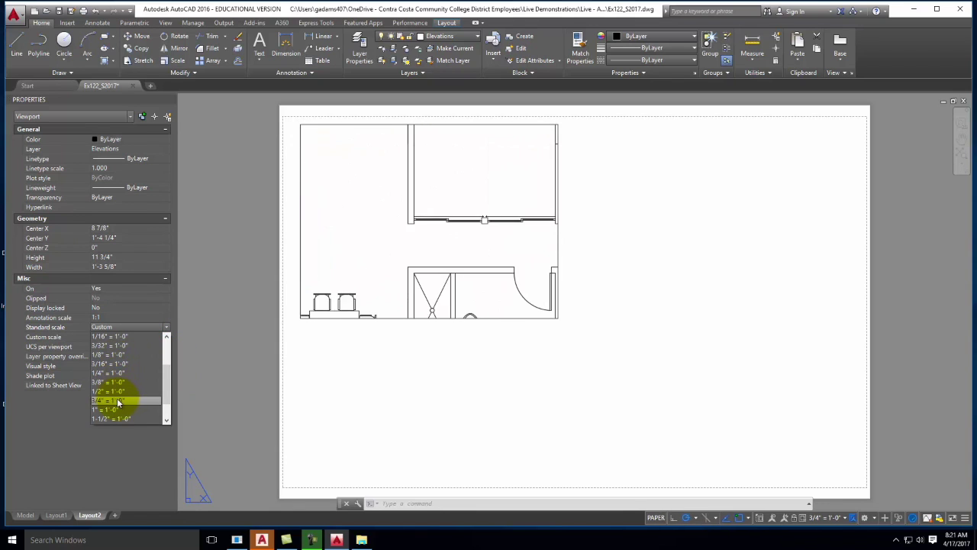
{"action": "left_click", "coordinate": [120, 336]}
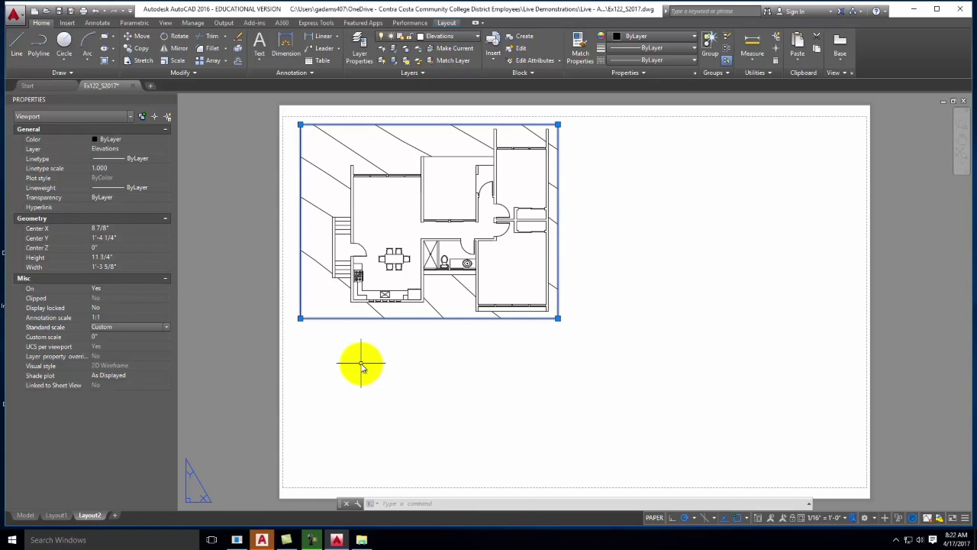
{"action": "key", "text": "Escape"}
{"action": "key", "text": "Escape"}
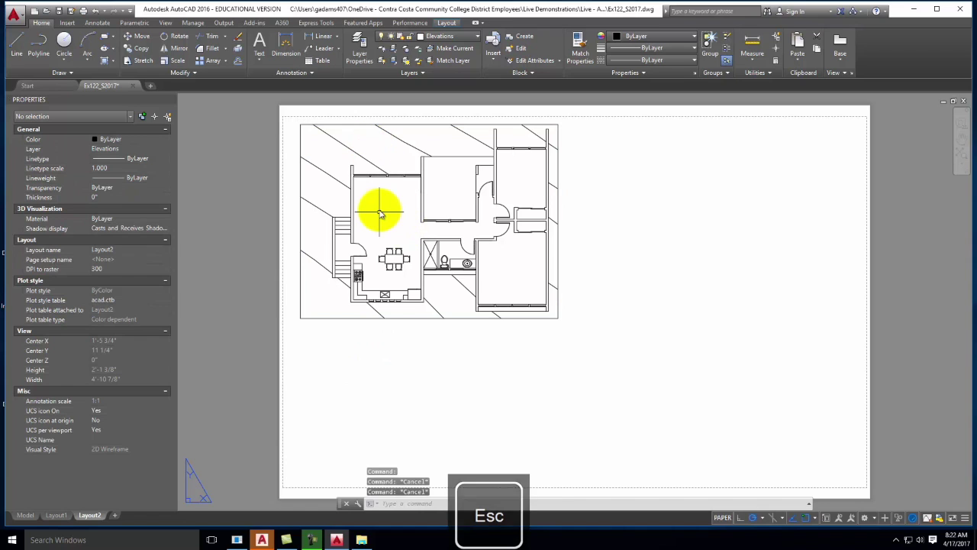
Shrink the model inside the viewport until the whole contour site is tiny, and return to paper space.
{"action": "double_click", "coordinate": [380, 210]}
{"action": "scroll", "coordinate": [383, 212], "scroll_direction": "up", "scroll_amount": 5}
{"action": "scroll", "coordinate": [393, 211], "scroll_direction": "down", "scroll_amount": 7}
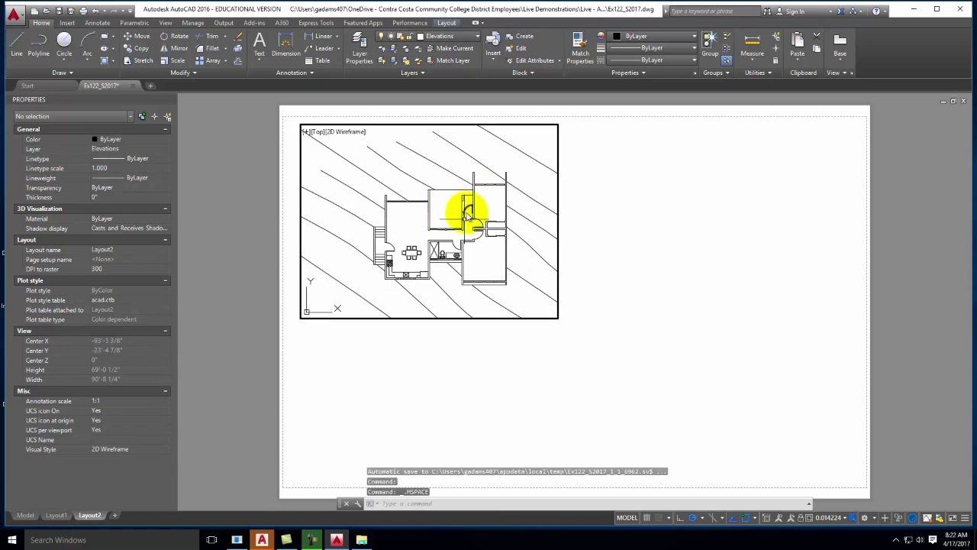
{"action": "scroll", "coordinate": [484, 231], "scroll_direction": "up", "scroll_amount": 2}
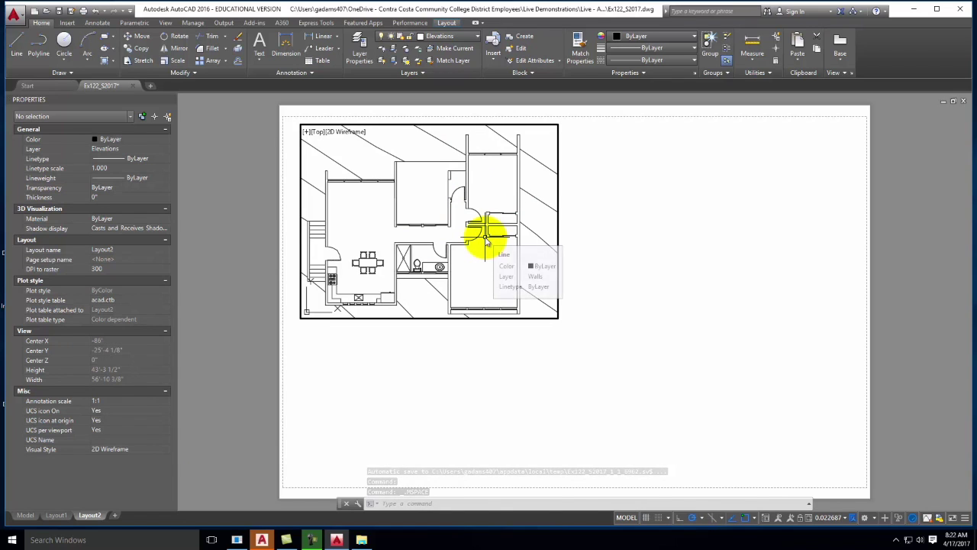
{"action": "scroll", "coordinate": [404, 184], "scroll_direction": "down", "scroll_amount": 14}
{"action": "scroll", "coordinate": [389, 214], "scroll_direction": "down", "scroll_amount": 4}
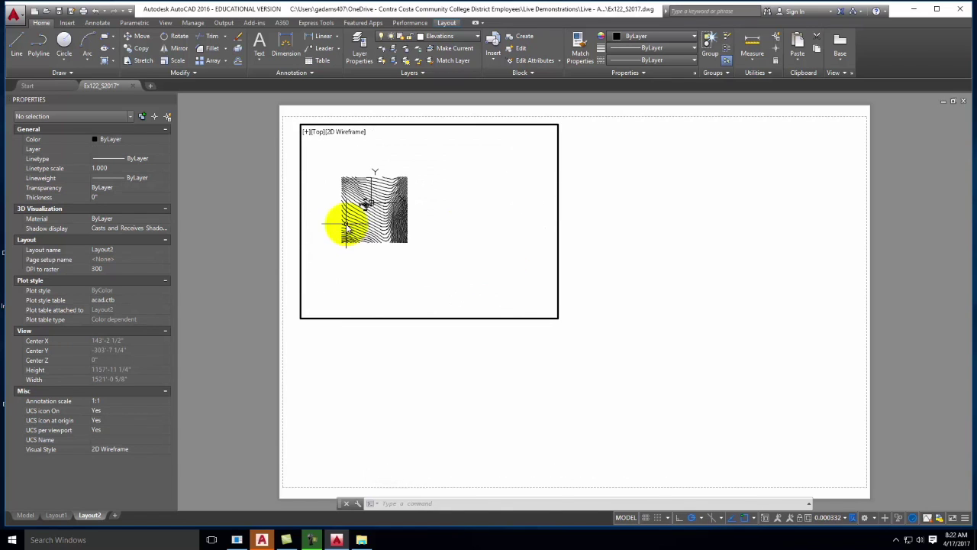
{"action": "scroll", "coordinate": [473, 229], "scroll_direction": "down", "scroll_amount": 5}
{"action": "scroll", "coordinate": [492, 225], "scroll_direction": "up", "scroll_amount": 3}
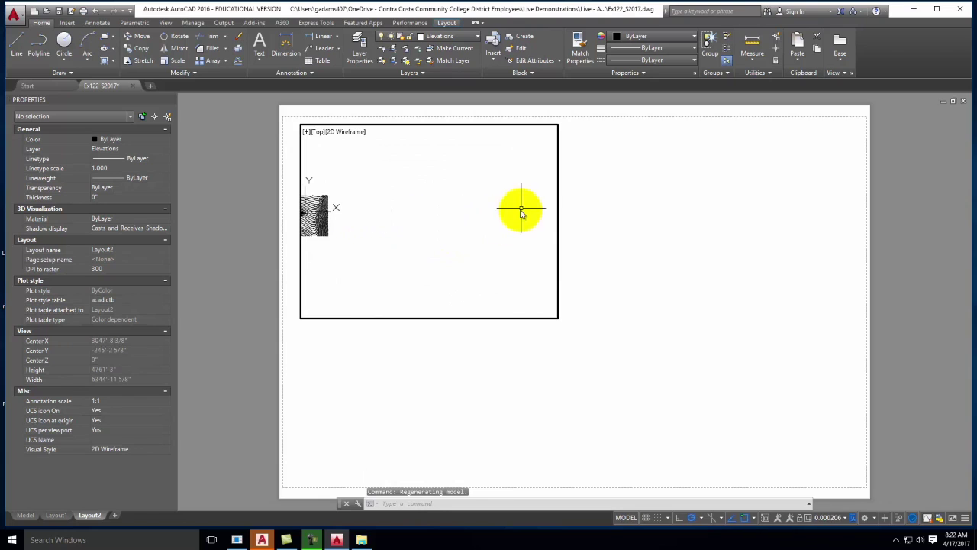
{"action": "double_click", "coordinate": [571, 180]}
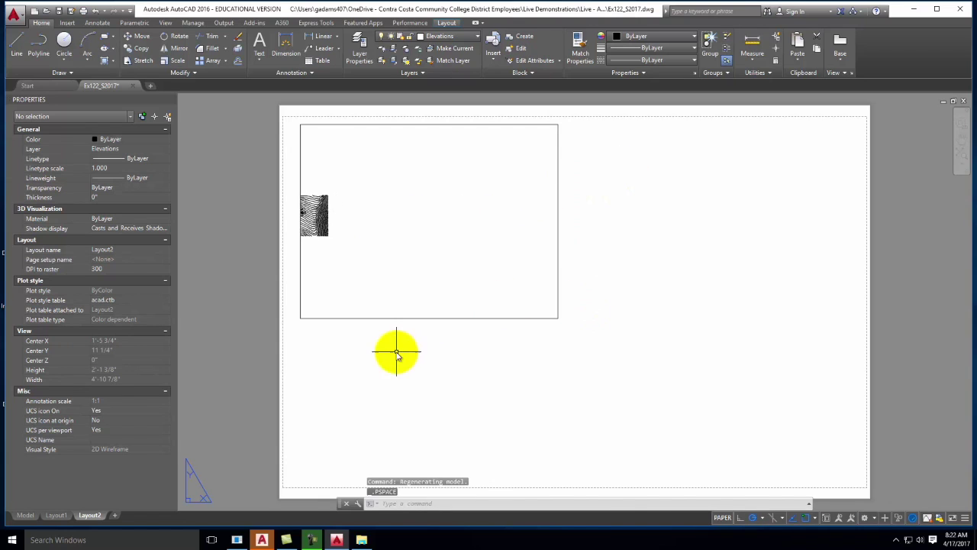
Preview the standard scale choices for the viewport containing the shrunken site, without picking one.
{"action": "left_click", "coordinate": [388, 319]}
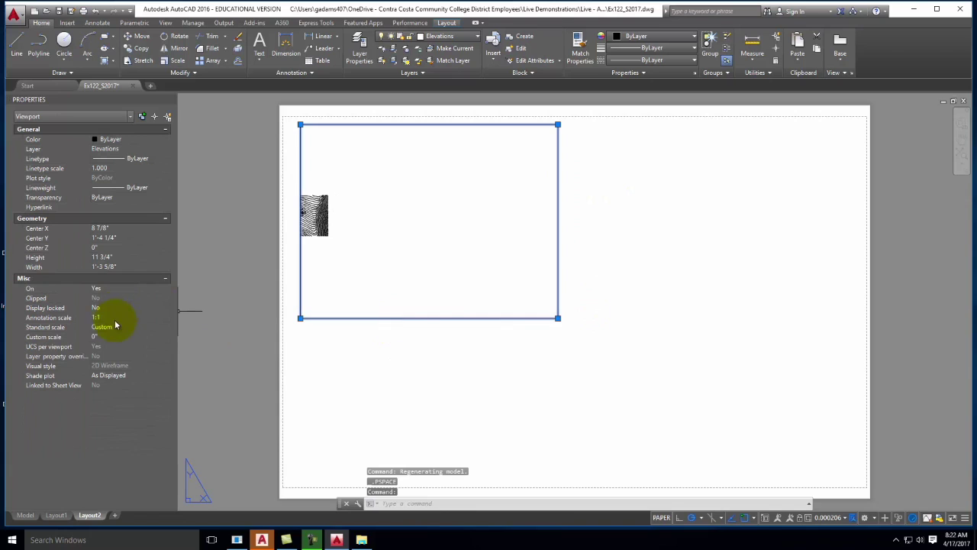
{"action": "left_click", "coordinate": [106, 328]}
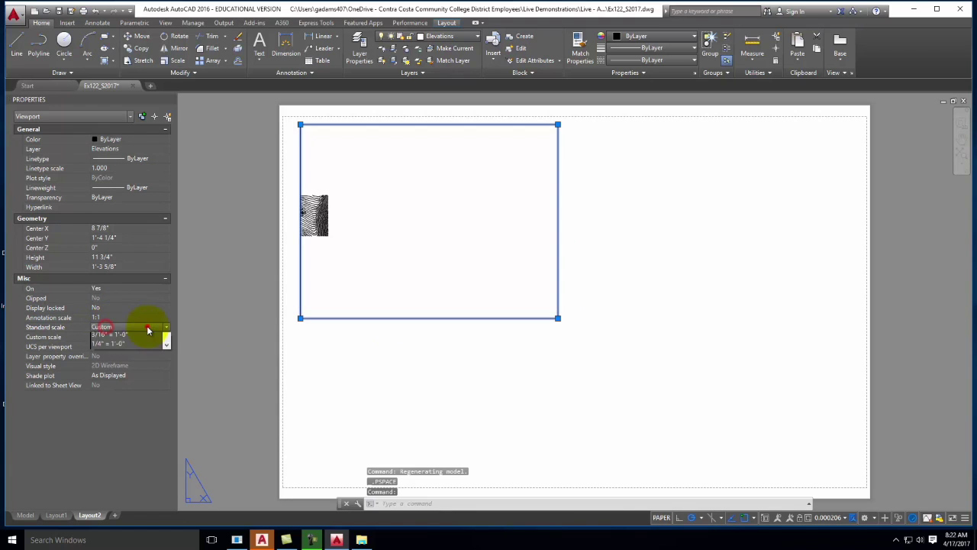
{"action": "left_click", "coordinate": [142, 328]}
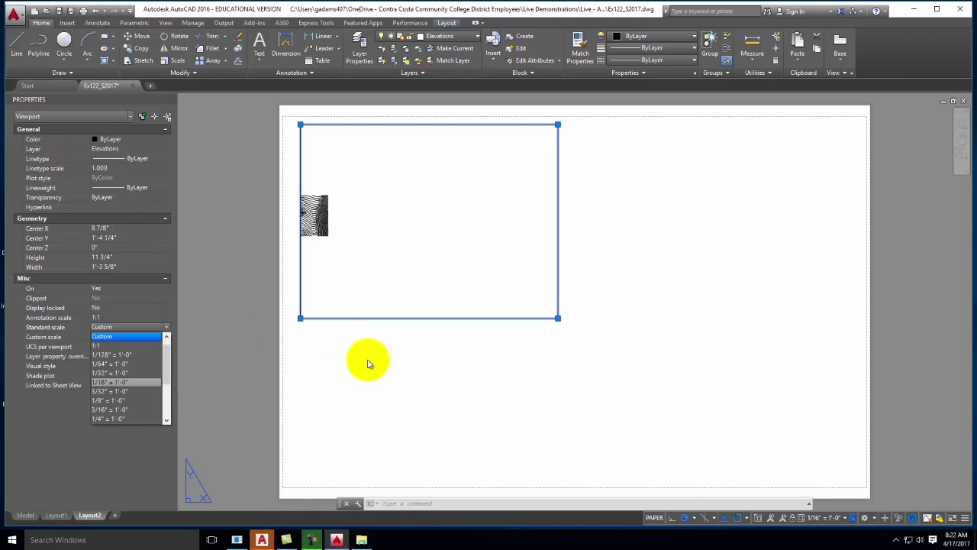
{"action": "left_click", "coordinate": [394, 371]}
{"action": "scroll", "coordinate": [504, 216], "scroll_direction": "down", "scroll_amount": 2}
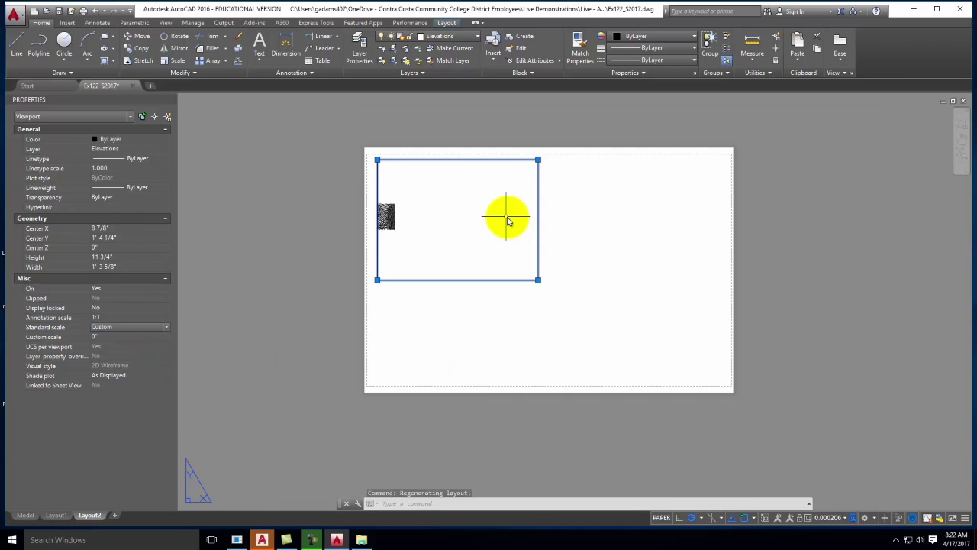
Recenter and enlarge the house floor plan inside the viewport, and return to paper space.
{"action": "double_click", "coordinate": [458, 225]}
{"action": "scroll", "coordinate": [397, 212], "scroll_direction": "up", "scroll_amount": 4}
{"action": "middle_click_drag", "start_coordinate": [381, 211], "coordinate": [465, 225]}
{"action": "scroll", "coordinate": [464, 229], "scroll_direction": "up", "scroll_amount": 10}
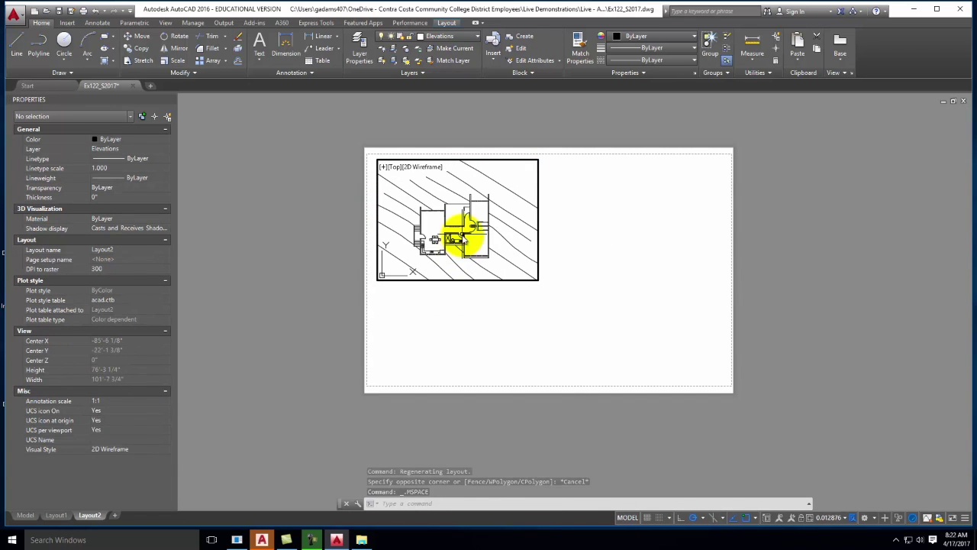
{"action": "double_click", "coordinate": [546, 204]}
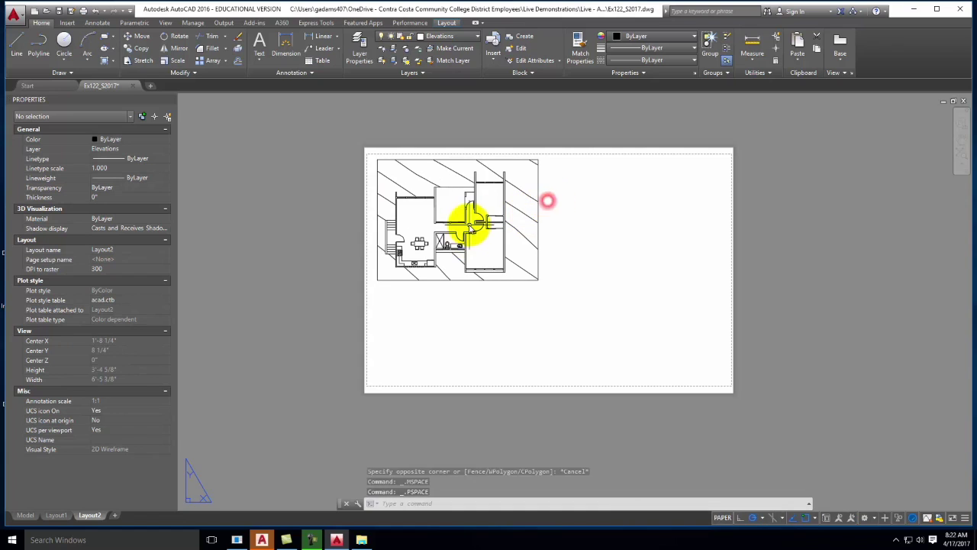
Set the floor plan viewport's standard scale to 1/4" = 1'-0".
{"action": "scroll", "coordinate": [464, 221], "scroll_direction": "up", "scroll_amount": 2}
{"action": "left_click", "coordinate": [321, 224]}
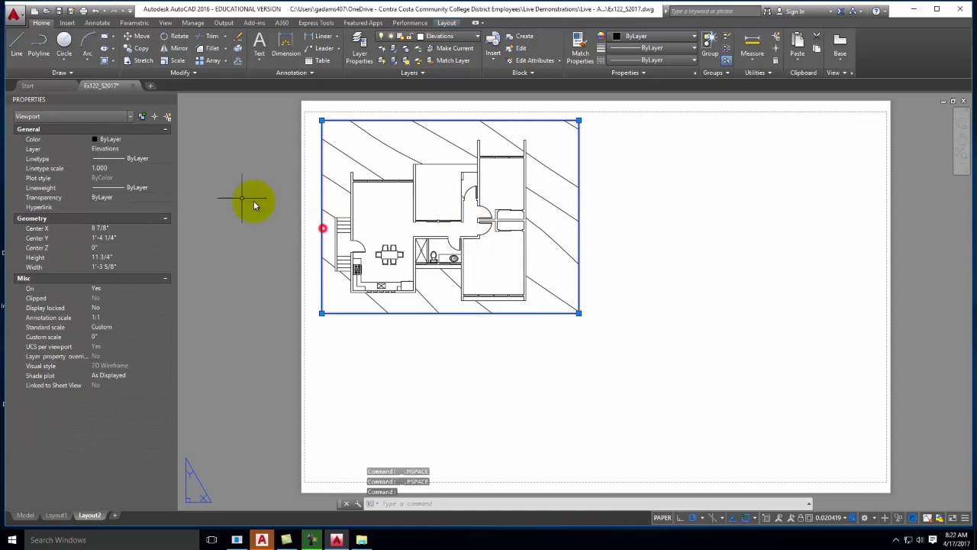
{"action": "left_click", "coordinate": [96, 330]}
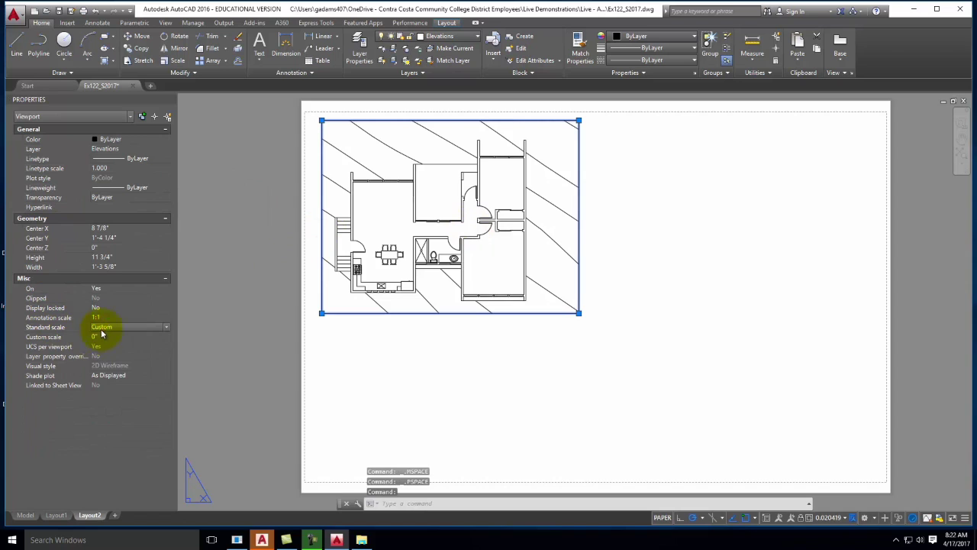
{"action": "left_click", "coordinate": [103, 329]}
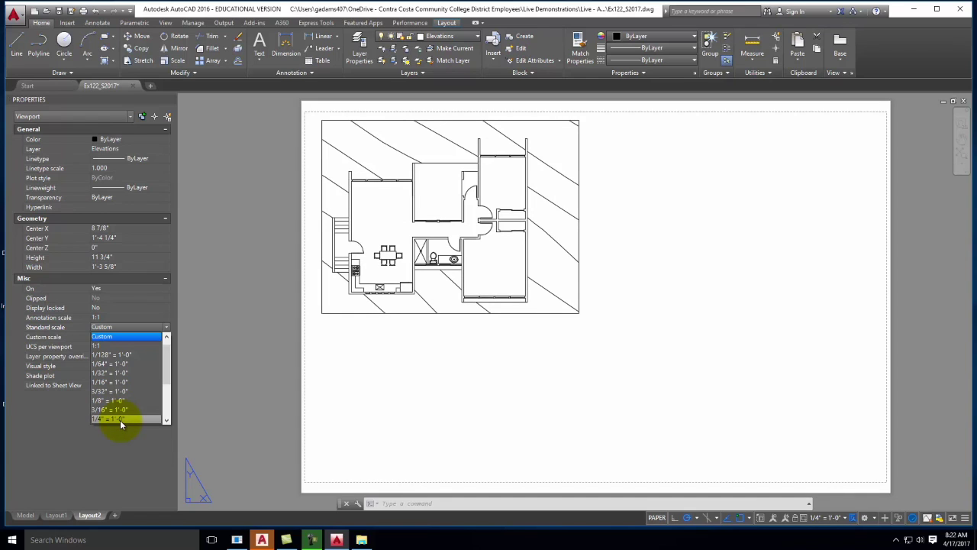
{"action": "left_click", "coordinate": [115, 420]}
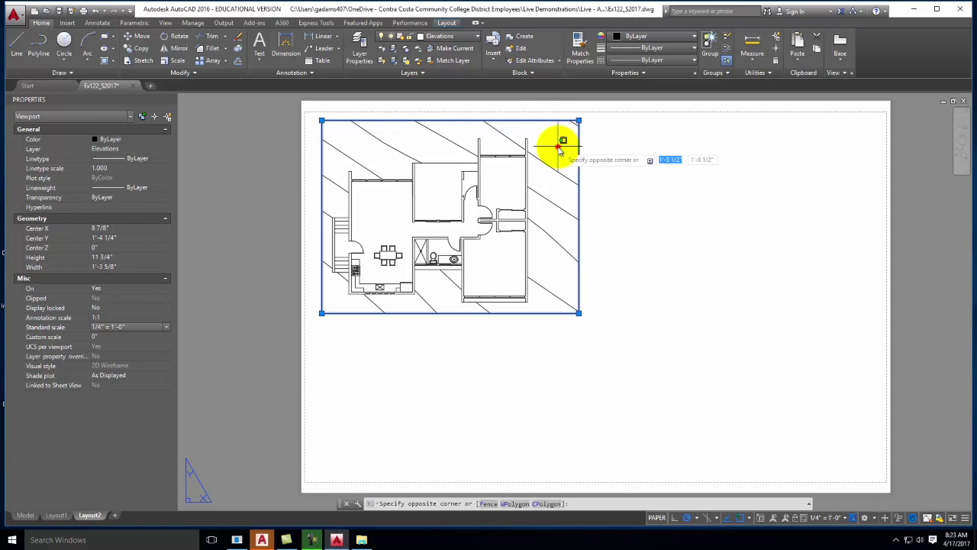
Pan the floor plan slightly right to center it within the viewport, keeping its scale, and return to paper space.
{"action": "double_click", "coordinate": [558, 150]}
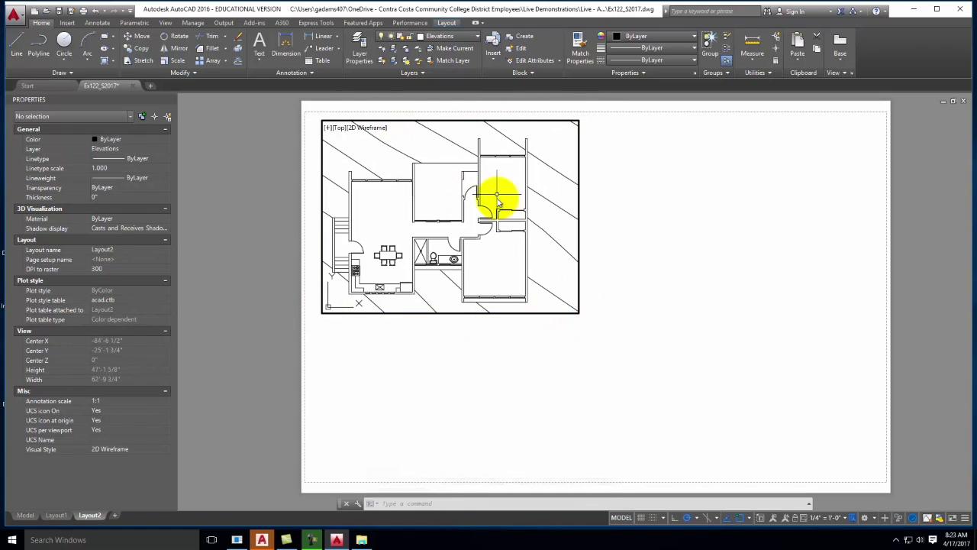
{"action": "type", "text": "p"}
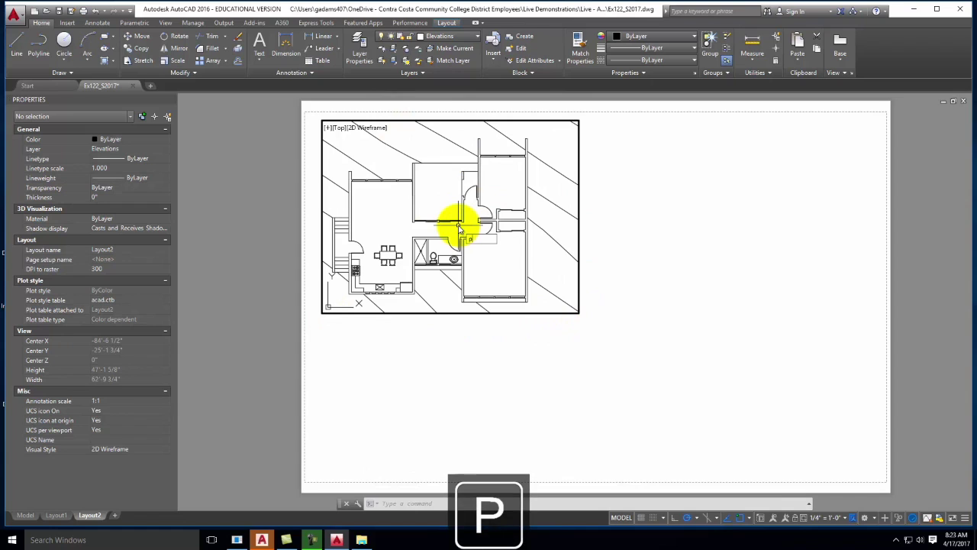
{"action": "key", "text": "Return"}
{"action": "left_click_drag", "start_coordinate": [448, 223], "coordinate": [463, 222]}
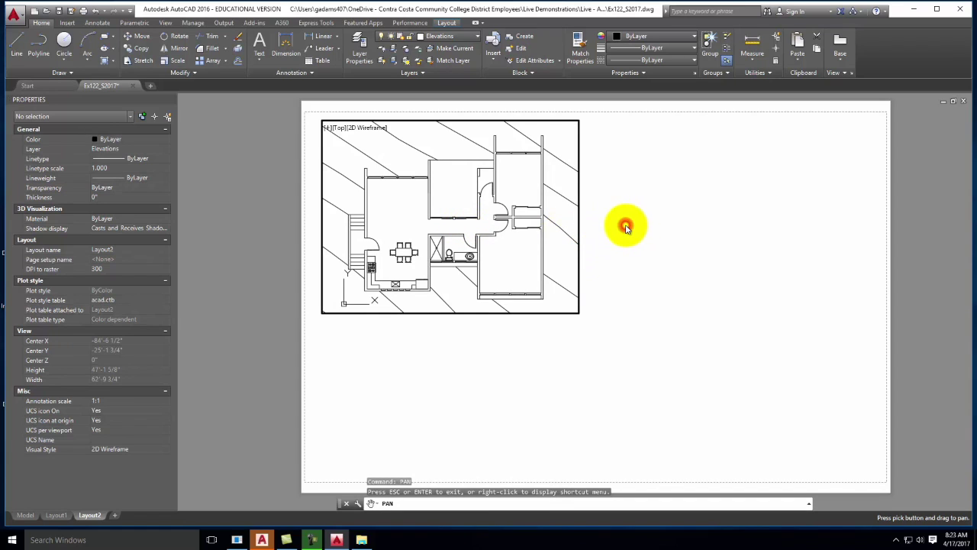
{"action": "key", "text": "Return"}
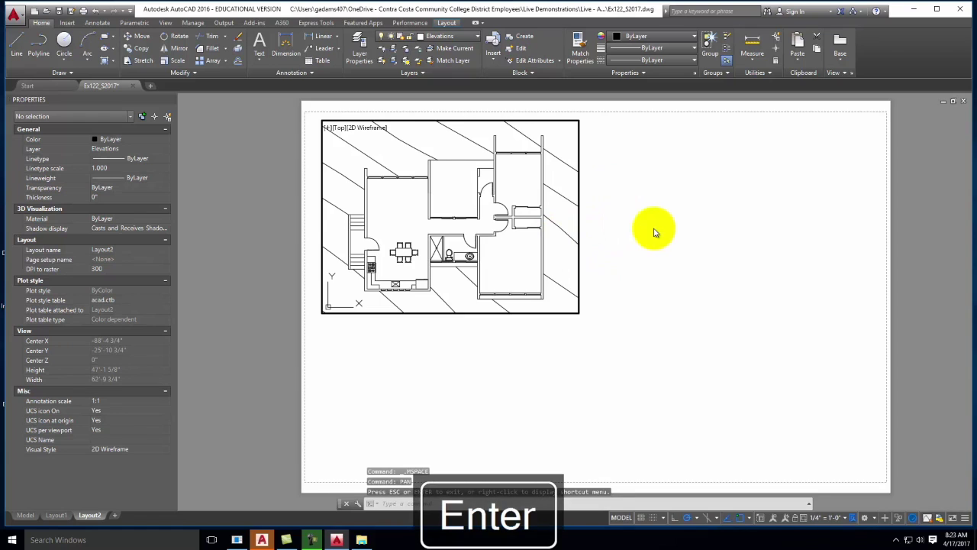
{"action": "double_click", "coordinate": [633, 226]}
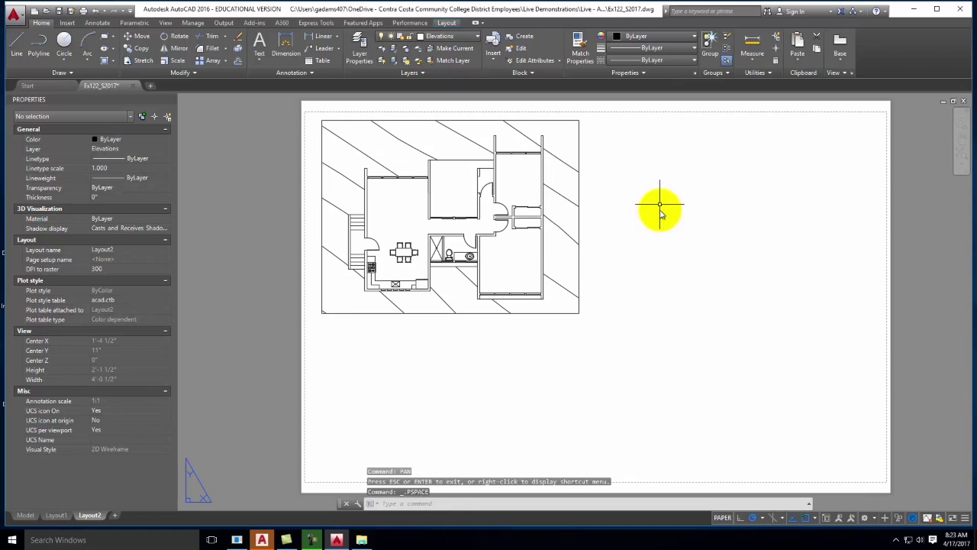
Zoom in on the floor plan inside the unlocked viewport, and return to paper space.
{"action": "double_click", "coordinate": [563, 240]}
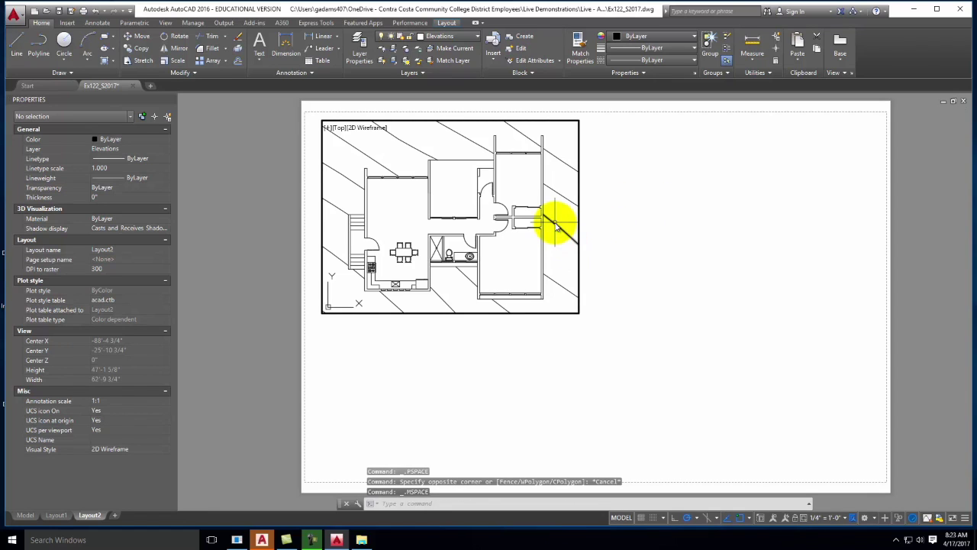
{"action": "mouse_move", "coordinate": [556, 226]}
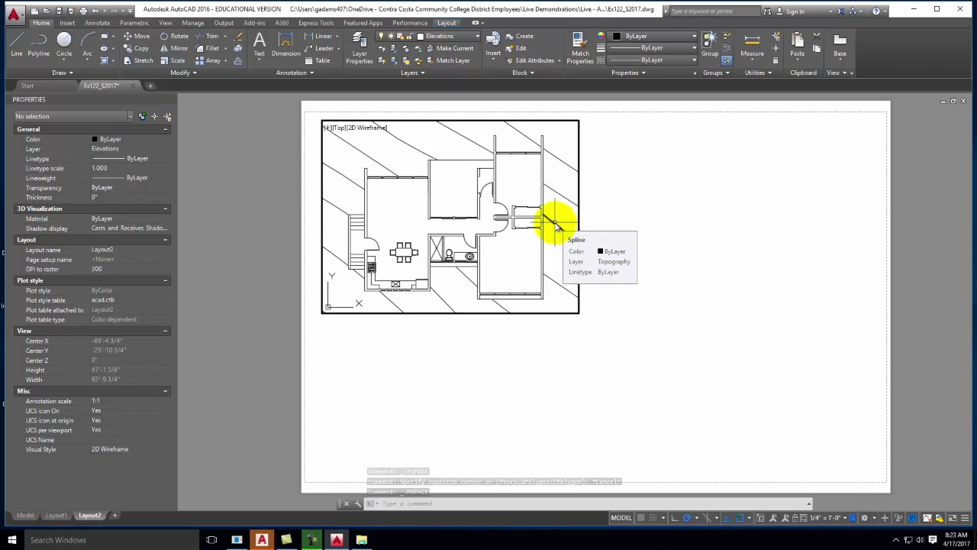
{"action": "scroll", "coordinate": [556, 226], "scroll_direction": "up", "scroll_amount": 2}
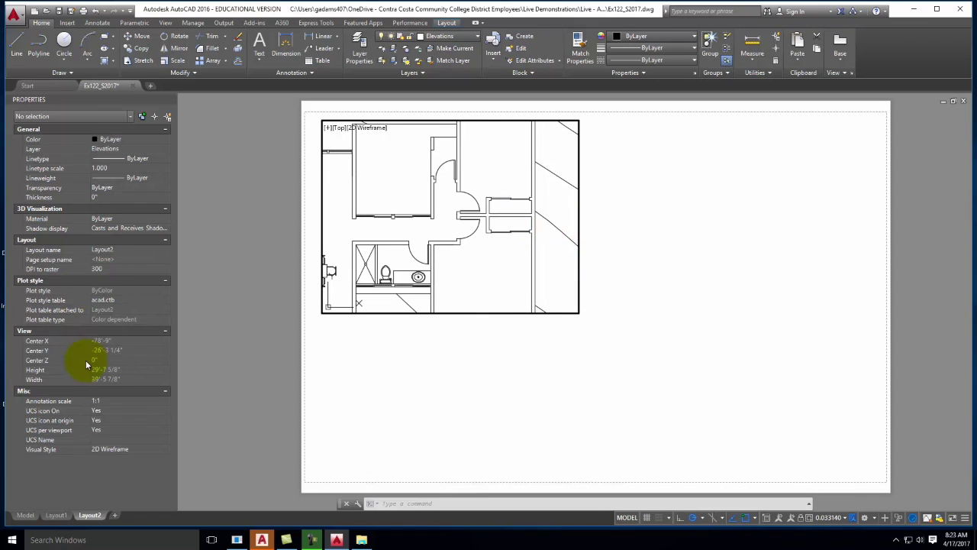
{"action": "double_click", "coordinate": [315, 140]}
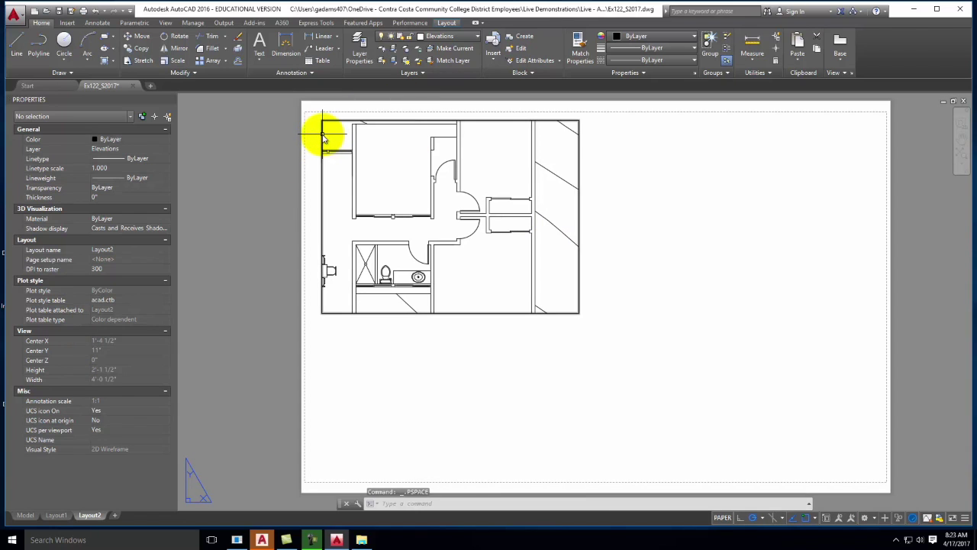
Set the floor plan viewport's standard scale back to 1/4" = 1'-0".
{"action": "left_click", "coordinate": [322, 137]}
{"action": "left_click", "coordinate": [118, 330]}
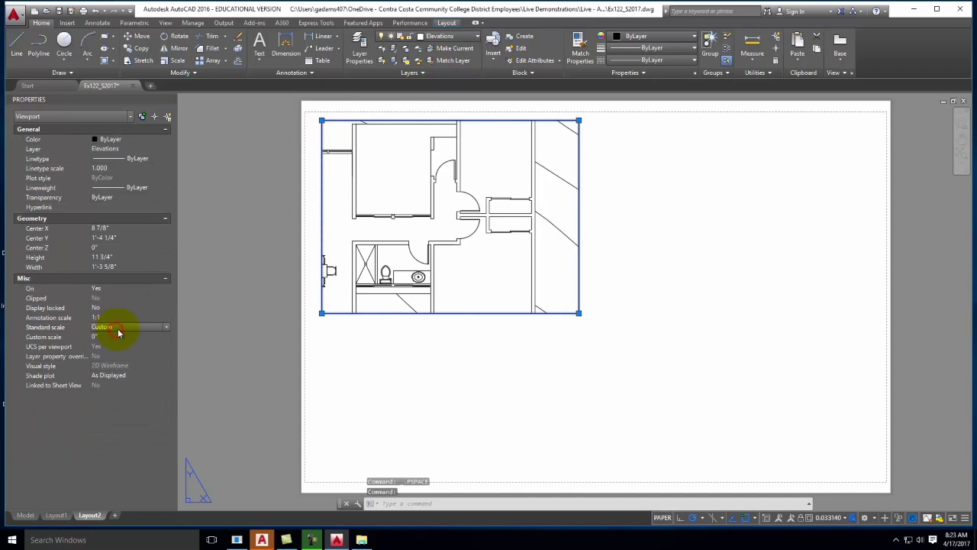
{"action": "left_click", "coordinate": [119, 332]}
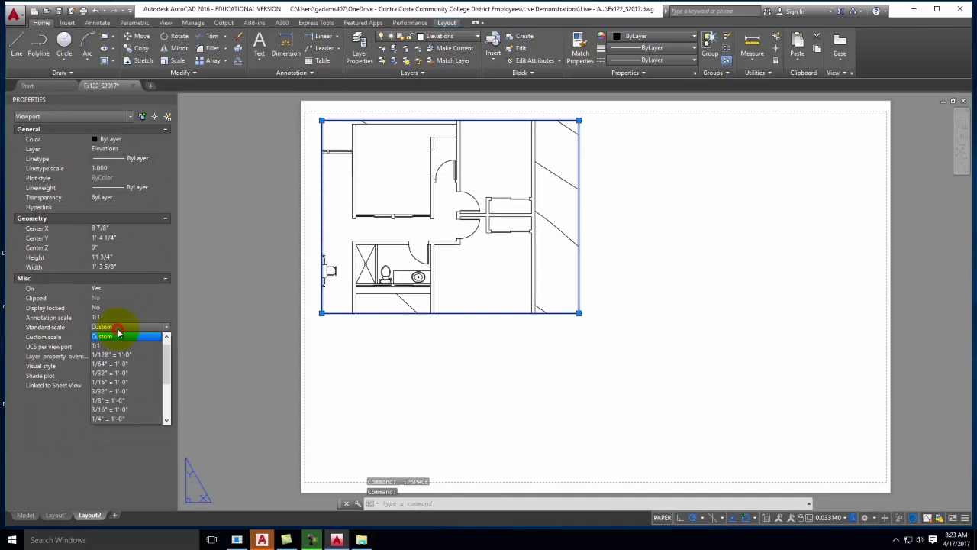
{"action": "left_click", "coordinate": [121, 419]}
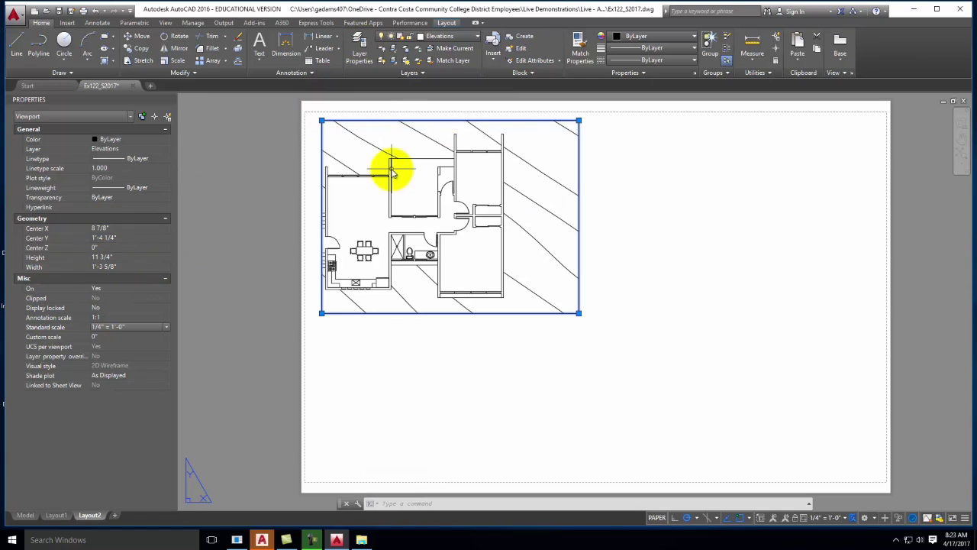
Lock the floor plan viewport's display by setting Display locked to Yes.
{"action": "left_click", "coordinate": [37, 309]}
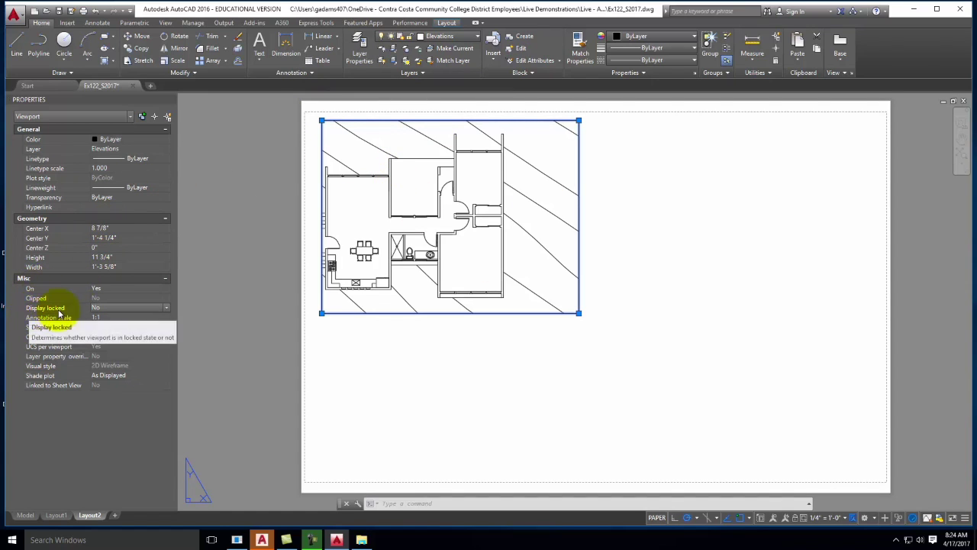
{"action": "left_click", "coordinate": [115, 311]}
{"action": "left_click", "coordinate": [131, 315]}
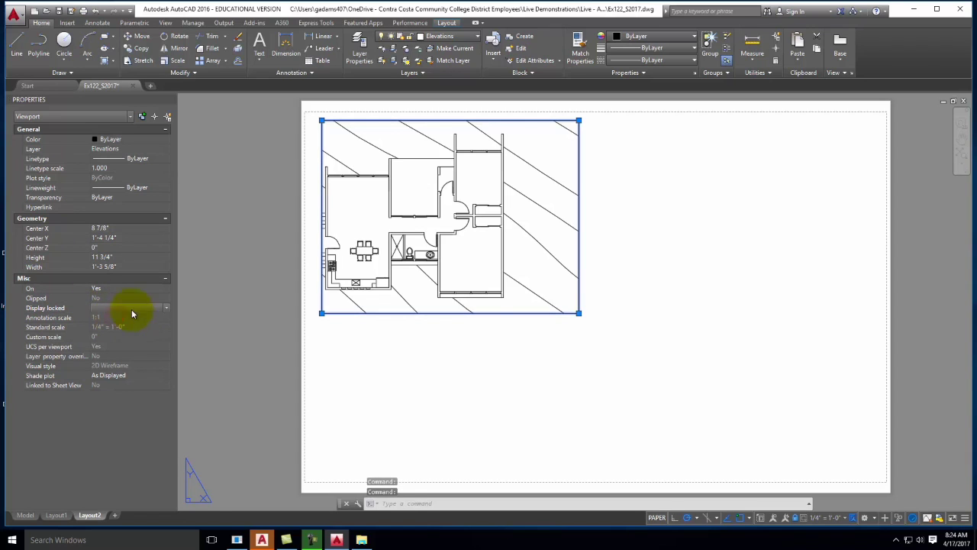
Test zooming in and out inside the locked floor plan viewport, and return to paper space.
{"action": "double_click", "coordinate": [544, 235]}
{"action": "scroll", "coordinate": [540, 229], "scroll_direction": "up", "scroll_amount": 4}
{"action": "scroll", "coordinate": [540, 226], "scroll_direction": "down", "scroll_amount": 4}
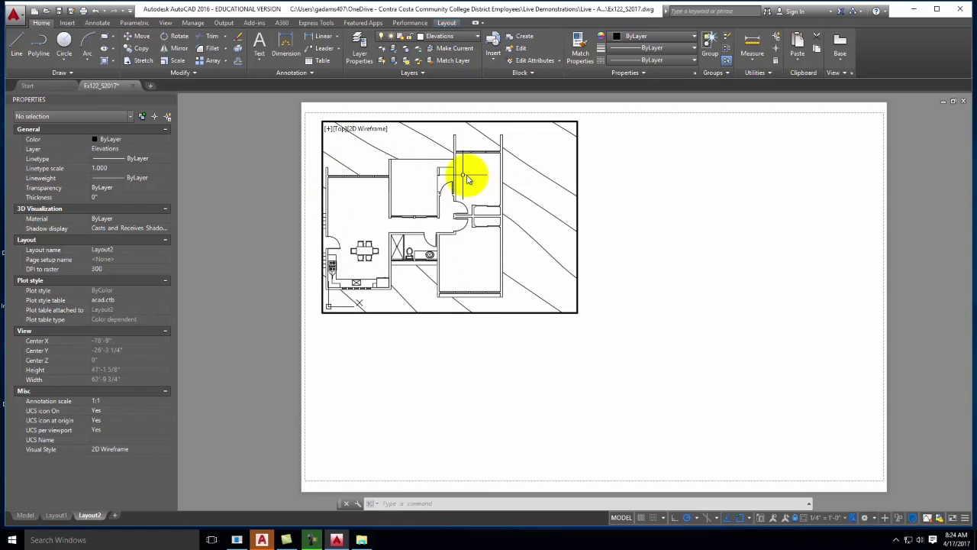
{"action": "double_click", "coordinate": [459, 333]}
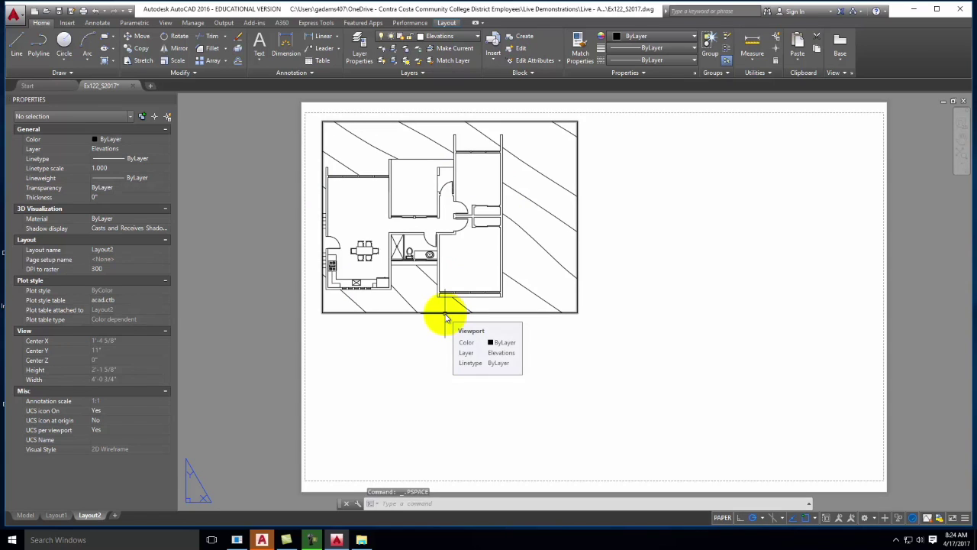
Stretch the viewport's left edge outward past the exterior stairs and pull its right edge inward, making it about 1'-4 1/2" wide.
{"action": "left_click", "coordinate": [447, 313]}
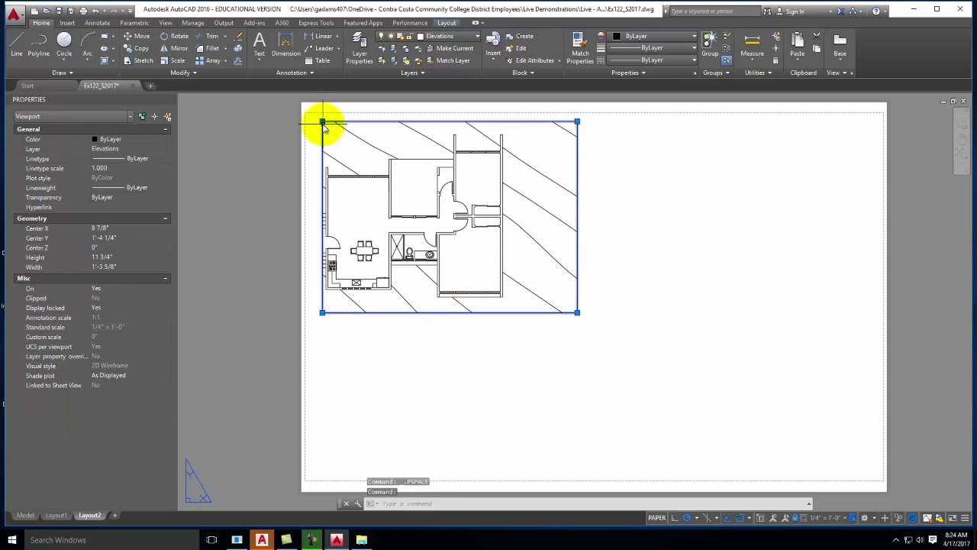
{"action": "left_click", "coordinate": [322, 121]}
{"action": "left_click", "coordinate": [282, 122]}
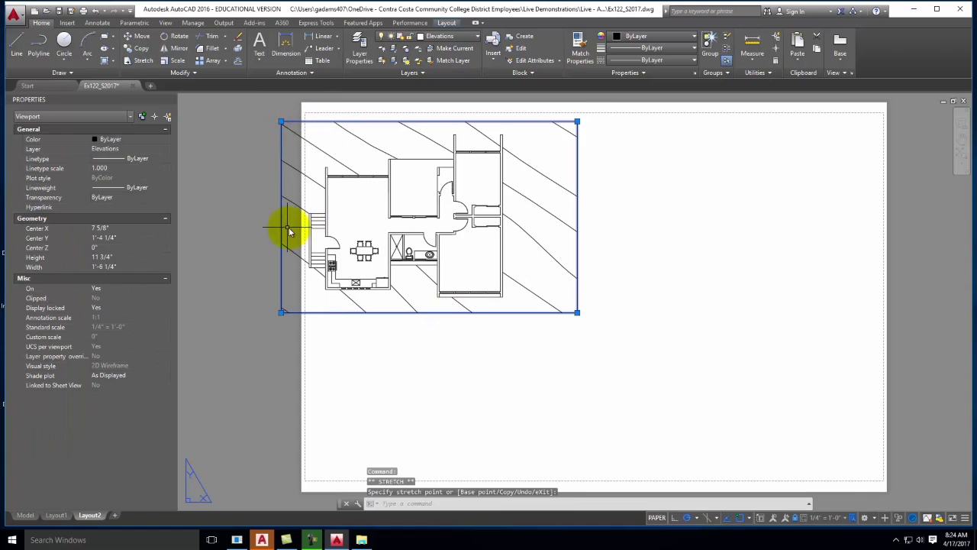
{"action": "left_click", "coordinate": [577, 121]}
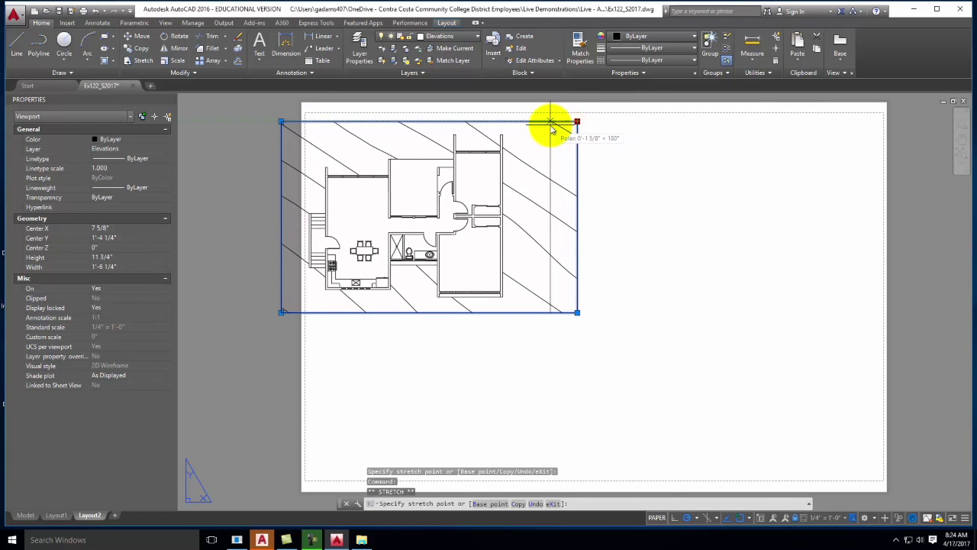
{"action": "left_click", "coordinate": [550, 121]}
Move the floor plan viewport horizontally to the right so it lies inside the sheet's printable area.
{"action": "key", "text": "m"}
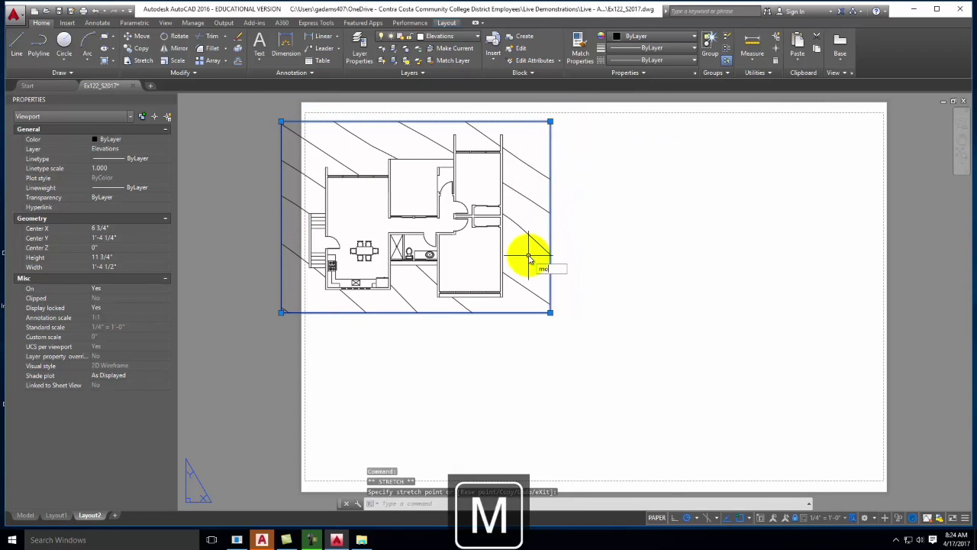
{"action": "key", "text": "Return"}
{"action": "left_click", "coordinate": [465, 374]}
{"action": "left_click", "coordinate": [510, 377]}
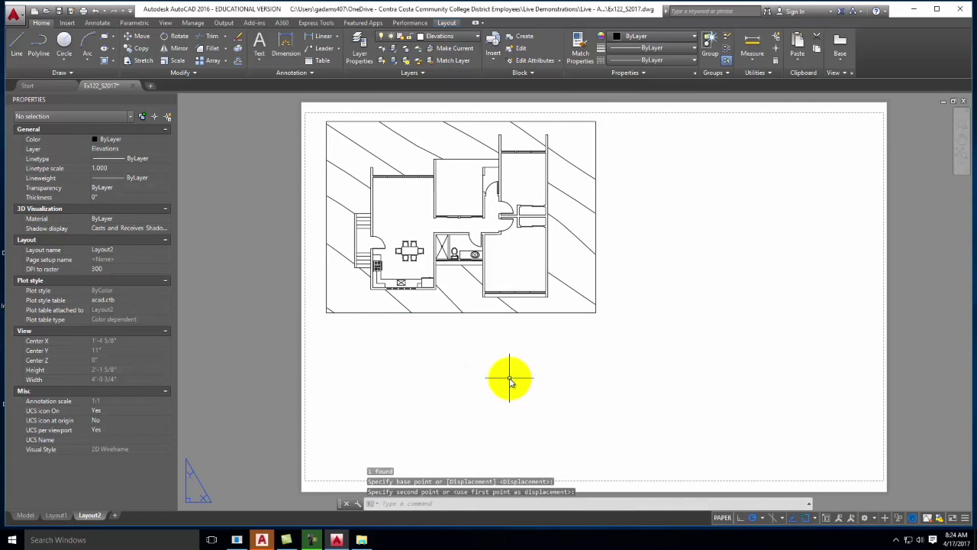
Stretch the viewport's bottom edge slightly below the house, making the viewport about 1'-0 3/8" high.
{"action": "left_click", "coordinate": [517, 314]}
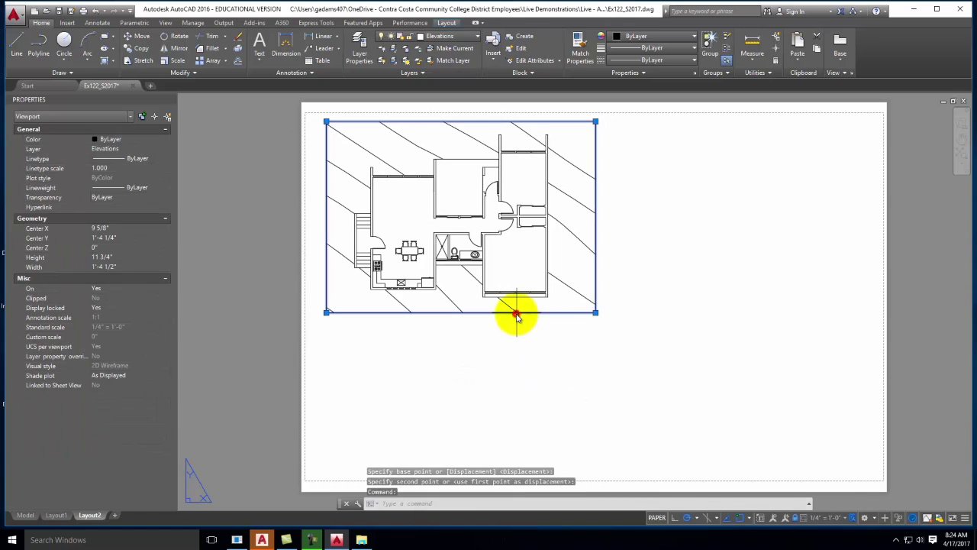
{"action": "left_click", "coordinate": [595, 312]}
{"action": "left_click", "coordinate": [594, 405]}
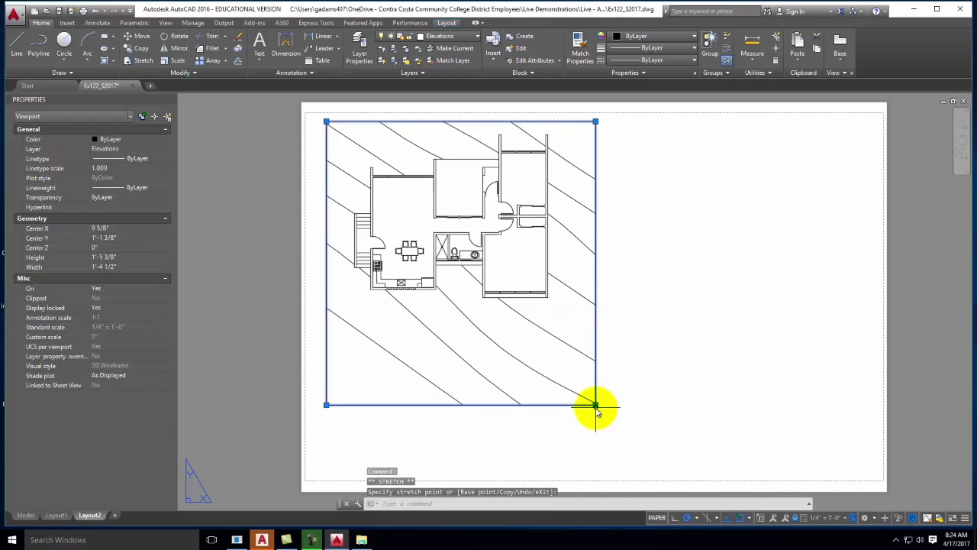
{"action": "left_click", "coordinate": [595, 323]}
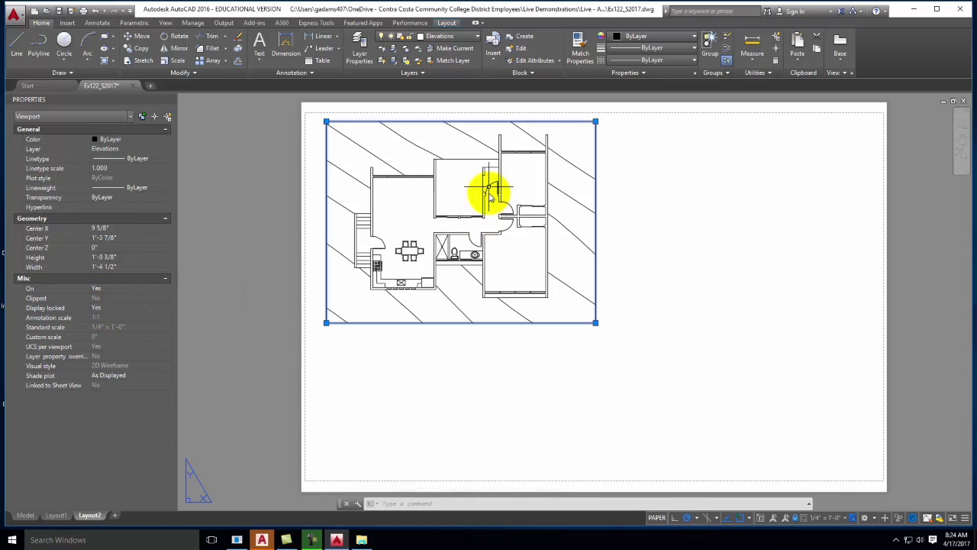
Inspect the floor plan up close from paper space and inside the locked viewport, and return to paper space.
{"action": "scroll", "coordinate": [341, 166], "scroll_direction": "up", "scroll_amount": 6}
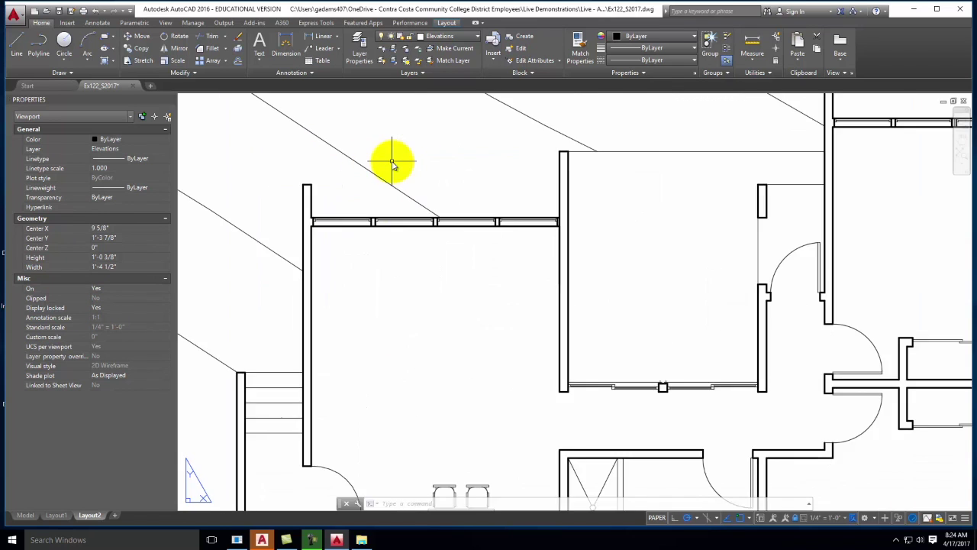
{"action": "double_click", "coordinate": [479, 367]}
{"action": "scroll", "coordinate": [482, 362], "scroll_direction": "down", "scroll_amount": 6}
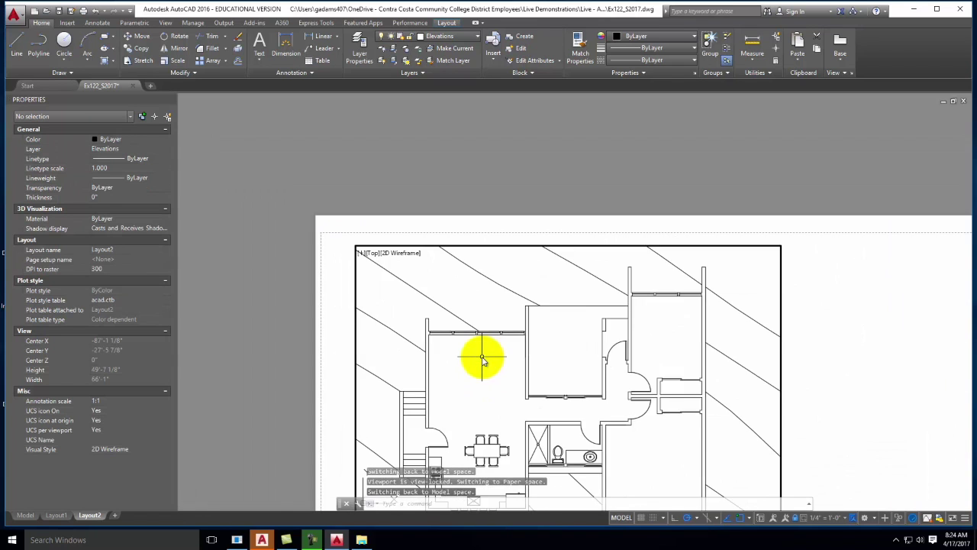
{"action": "double_click", "coordinate": [468, 227]}
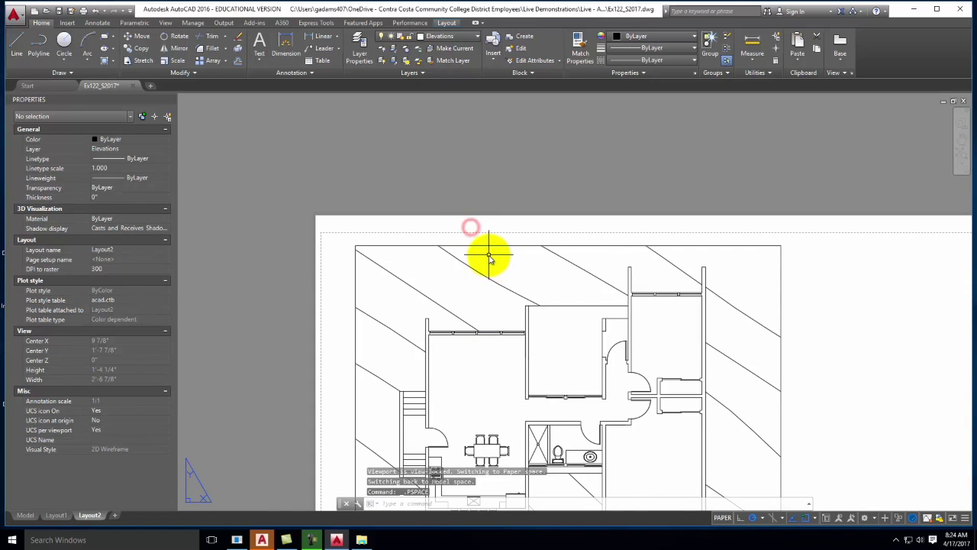
Unlock the floor plan viewport's display by setting Display locked to No, and deselect it.
{"action": "left_click", "coordinate": [487, 246]}
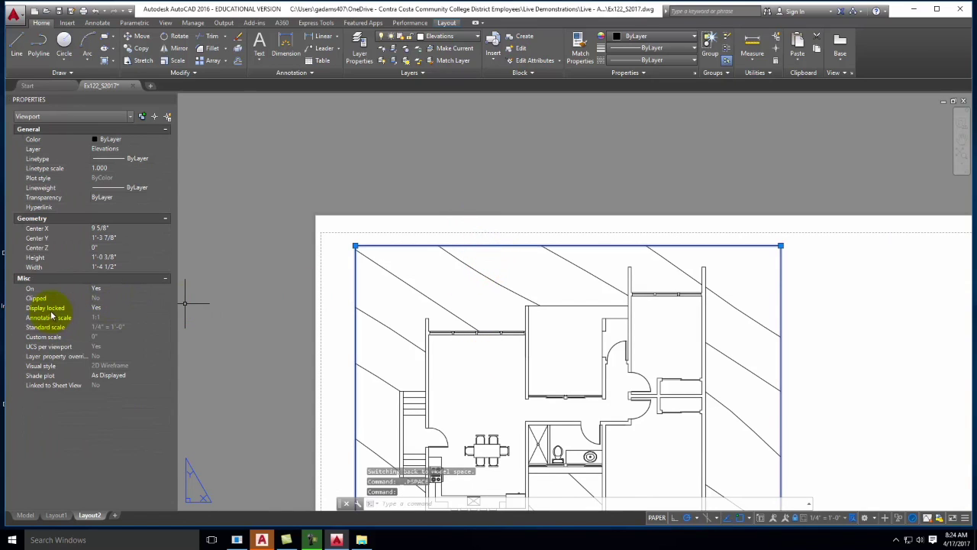
{"action": "left_click", "coordinate": [167, 307]}
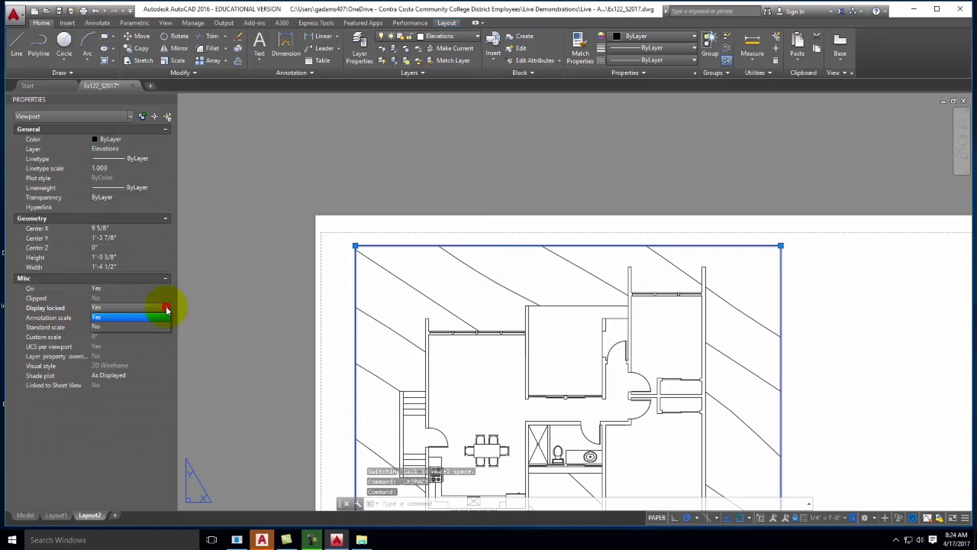
{"action": "left_click", "coordinate": [149, 326]}
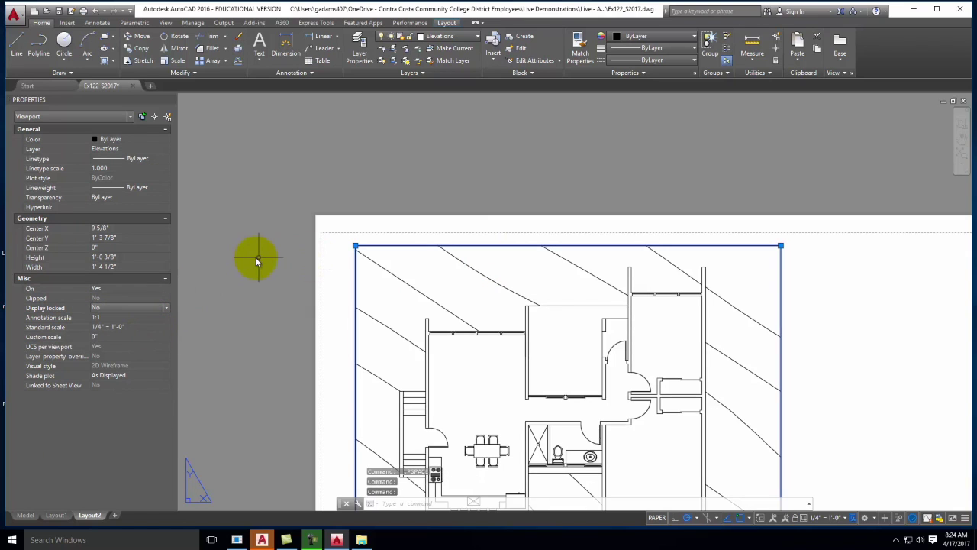
{"action": "key", "text": "Escape"}
Erase the swing arc of the upper hallway door from inside the viewport, and undo the erasure.
{"action": "scroll", "coordinate": [339, 129], "scroll_direction": "down", "scroll_amount": 2}
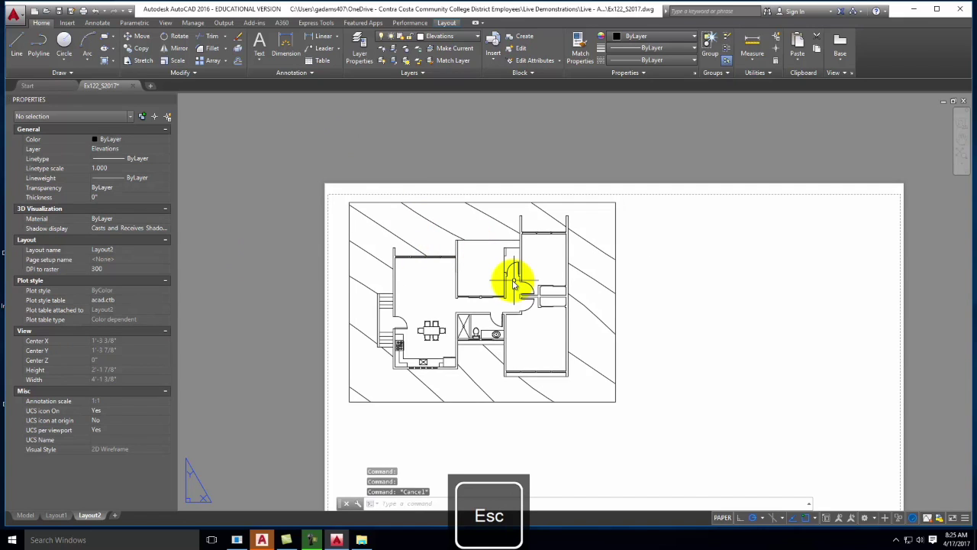
{"action": "scroll", "coordinate": [514, 284], "scroll_direction": "up", "scroll_amount": 5}
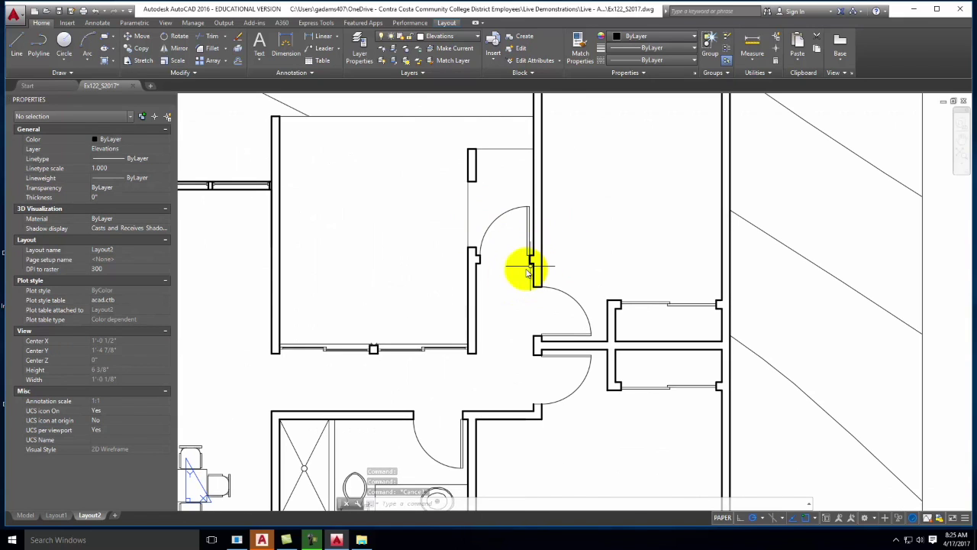
{"action": "scroll", "coordinate": [526, 238], "scroll_direction": "up", "scroll_amount": 2}
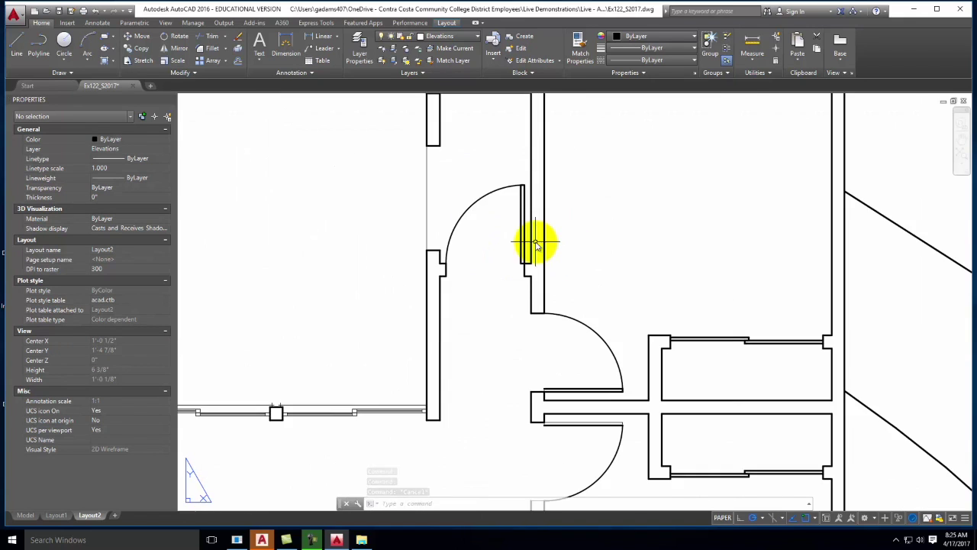
{"action": "double_click", "coordinate": [498, 229]}
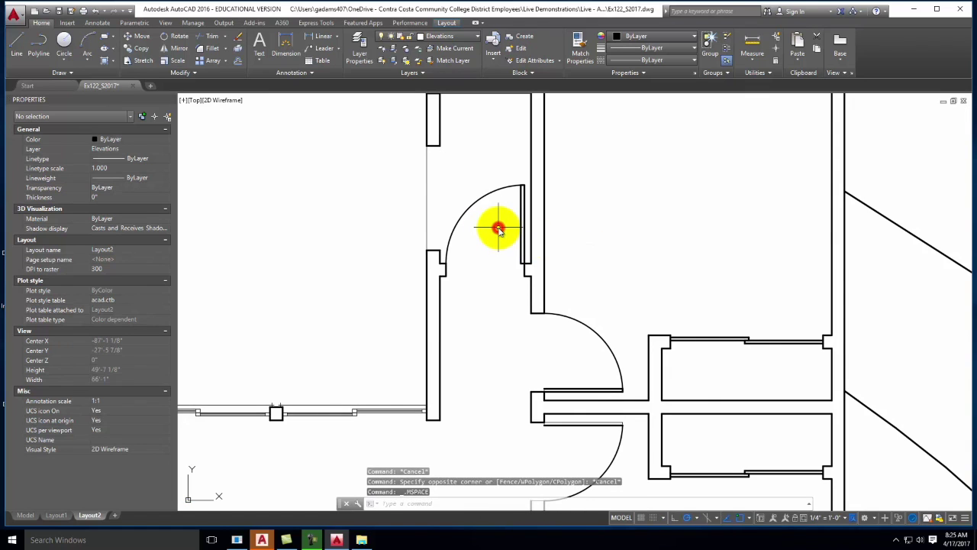
{"action": "left_click", "coordinate": [511, 189]}
{"action": "key", "text": "Delete"}
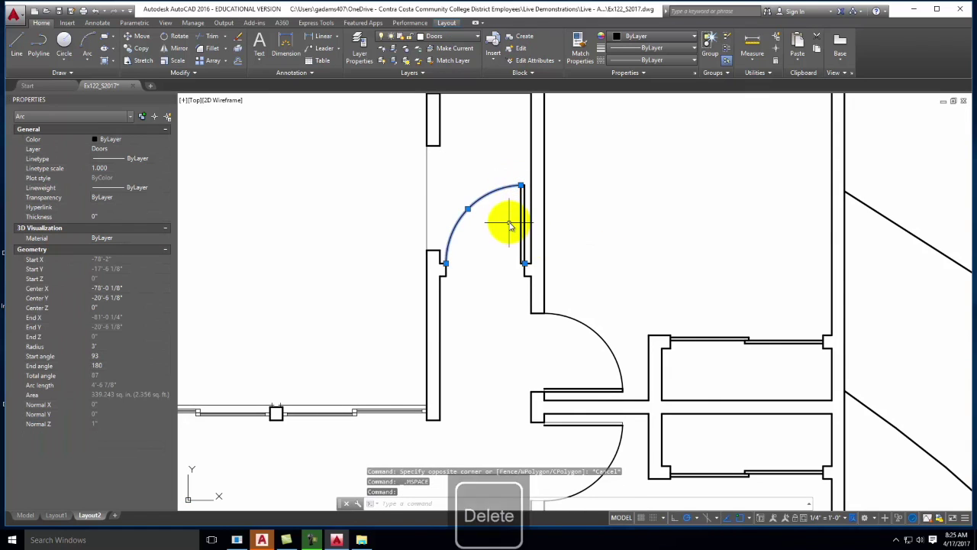
{"action": "key", "text": "ctrl+z"}
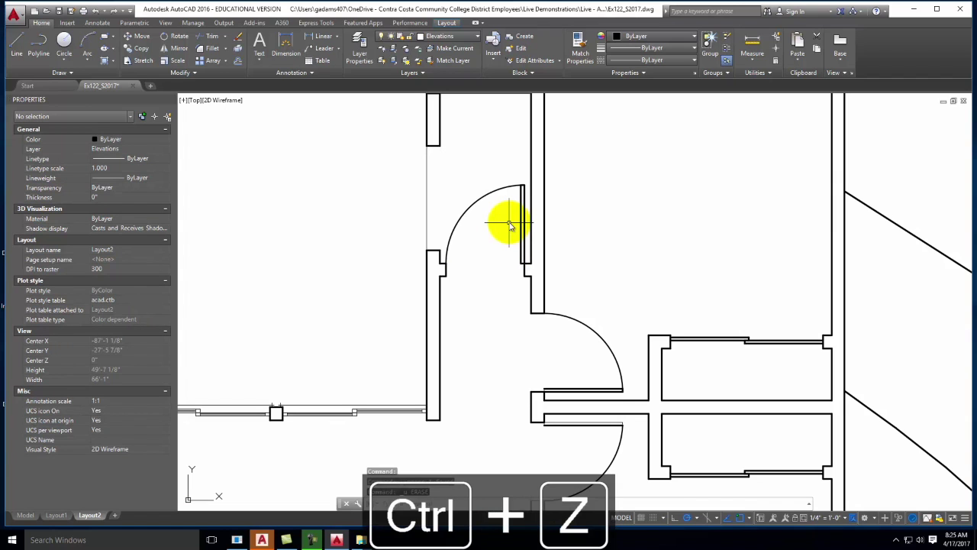
Zoom out to the whole site inside the unlocked viewport, and undo the view changes back to paper space.
{"action": "scroll", "coordinate": [510, 225], "scroll_direction": "down", "scroll_amount": 15}
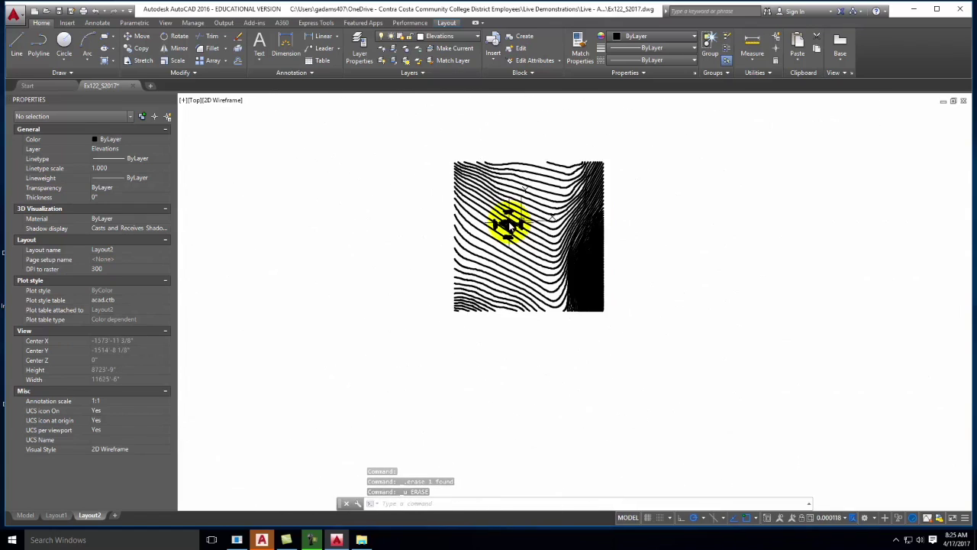
{"action": "scroll", "coordinate": [509, 226], "scroll_direction": "up", "scroll_amount": 10}
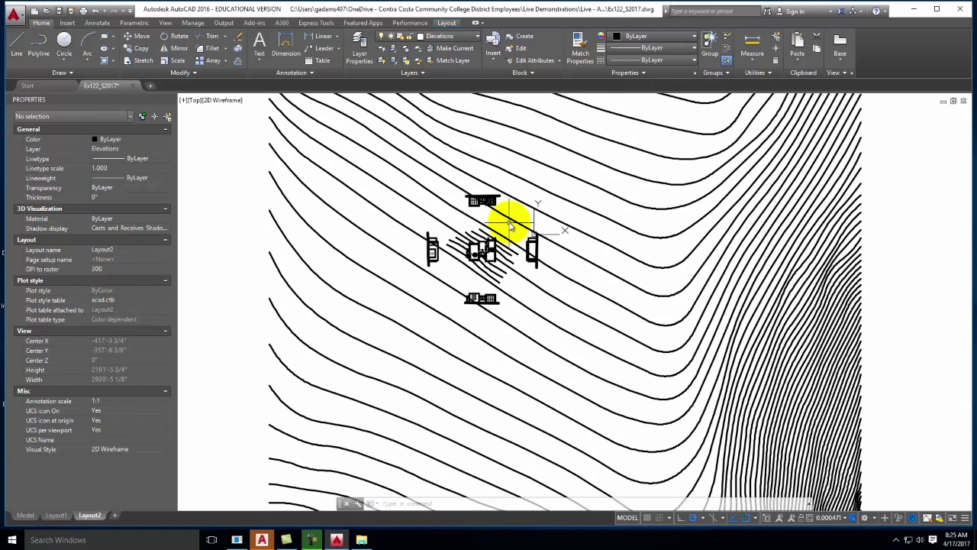
{"action": "key", "text": "ctrl+z"}
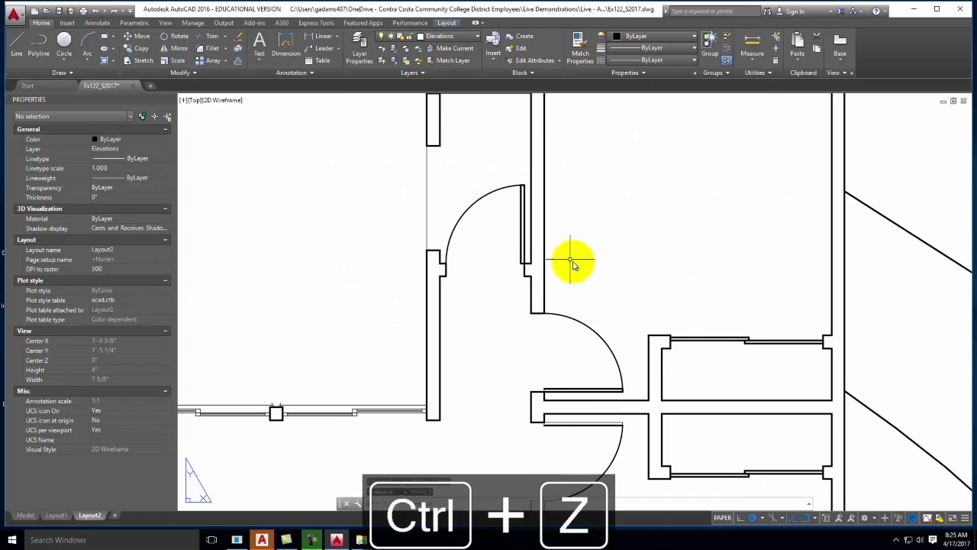
{"action": "key", "text": "ctrl+z"}
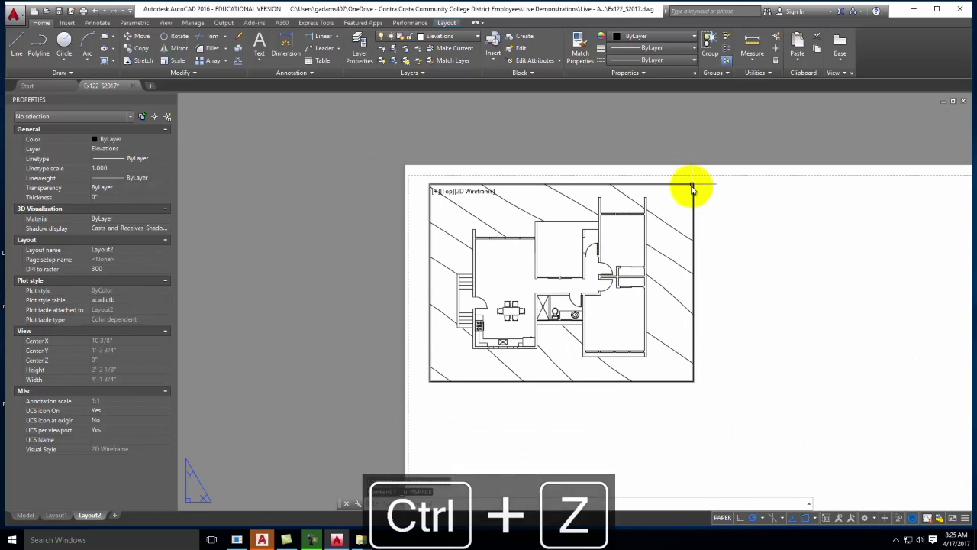
Lock the floor plan viewport's display by setting Display locked to Yes.
{"action": "left_click", "coordinate": [693, 185]}
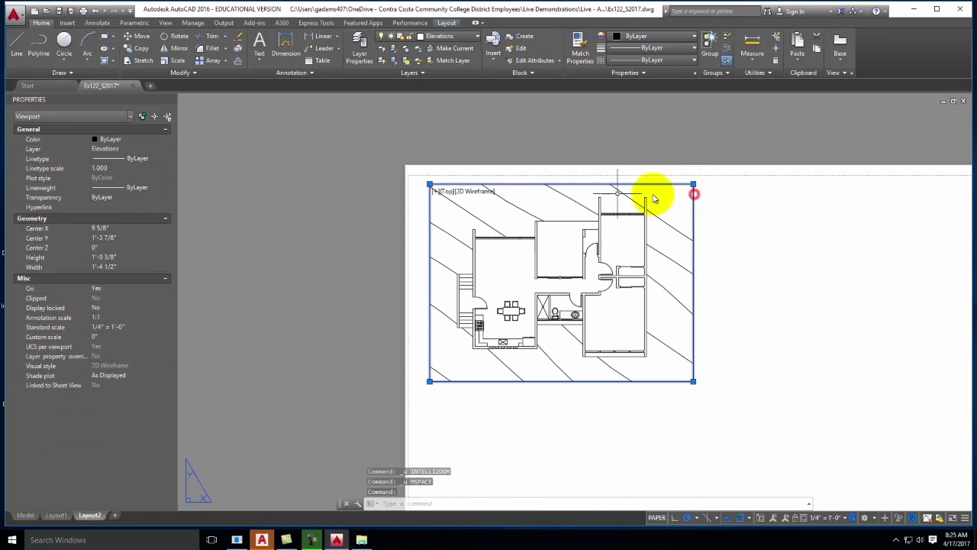
{"action": "left_click", "coordinate": [107, 317]}
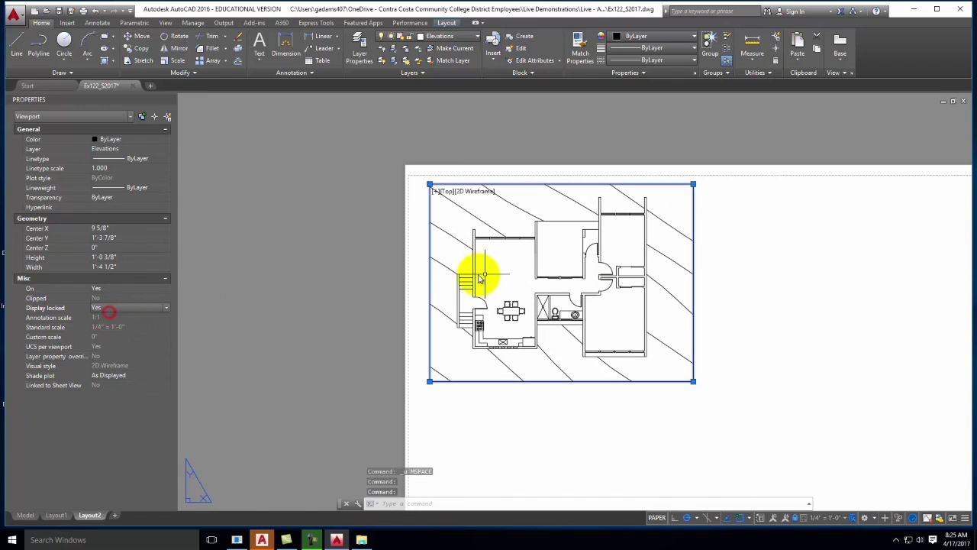
{"action": "left_click", "coordinate": [509, 273]}
{"action": "left_click", "coordinate": [601, 256]}
Erase the swing arc of the upper hallway door from inside the locked floor plan viewport, and undo the erasure.
{"action": "scroll", "coordinate": [600, 253], "scroll_direction": "up", "scroll_amount": 8}
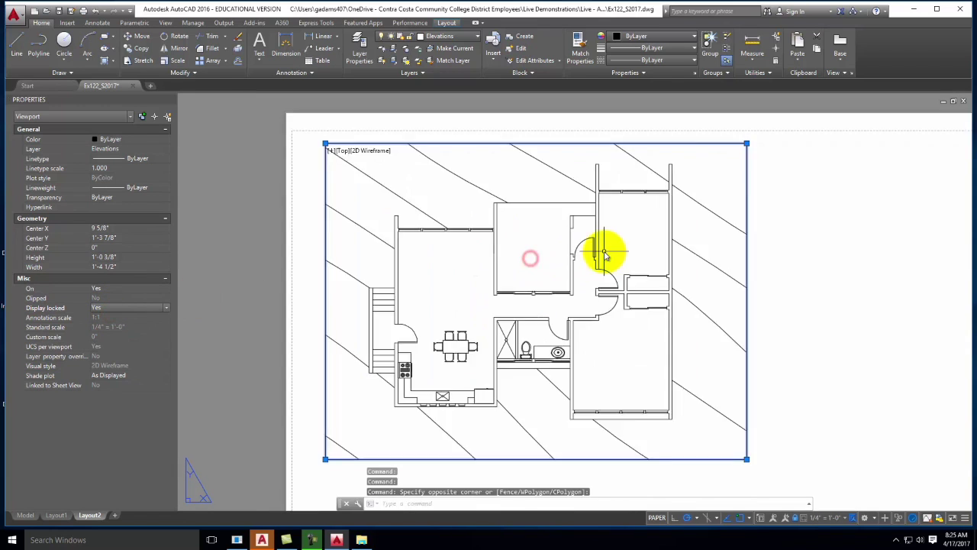
{"action": "double_click", "coordinate": [543, 232]}
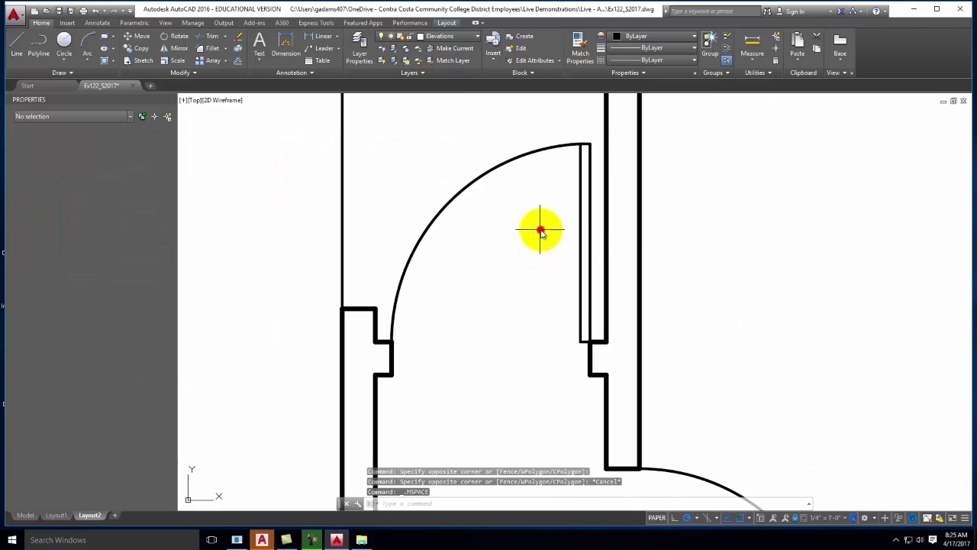
{"action": "left_click", "coordinate": [508, 159]}
{"action": "key", "text": "Delete"}
{"action": "key", "text": "ctrl+z"}
{"action": "key", "text": "ctrl+z"}
{"action": "key", "text": "ctrl+z"}
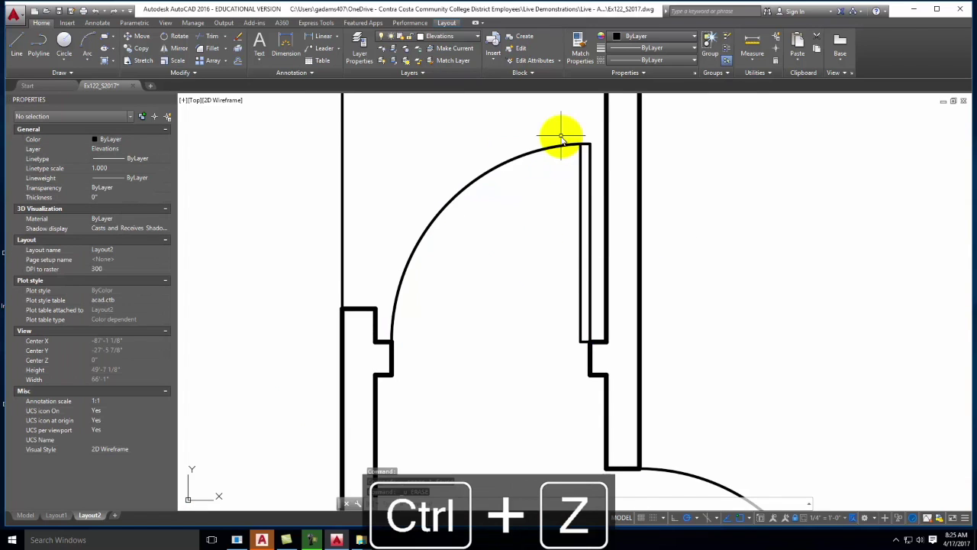
{"action": "key", "text": "ctrl+z"}
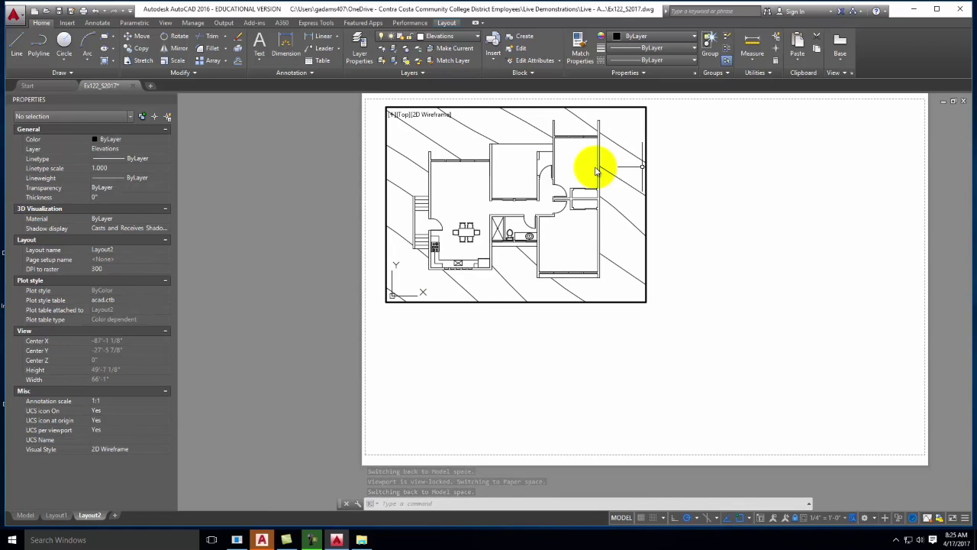
Return to paper space and review the floor plan viewport's properties, leaving it deselected.
{"action": "double_click", "coordinate": [774, 204]}
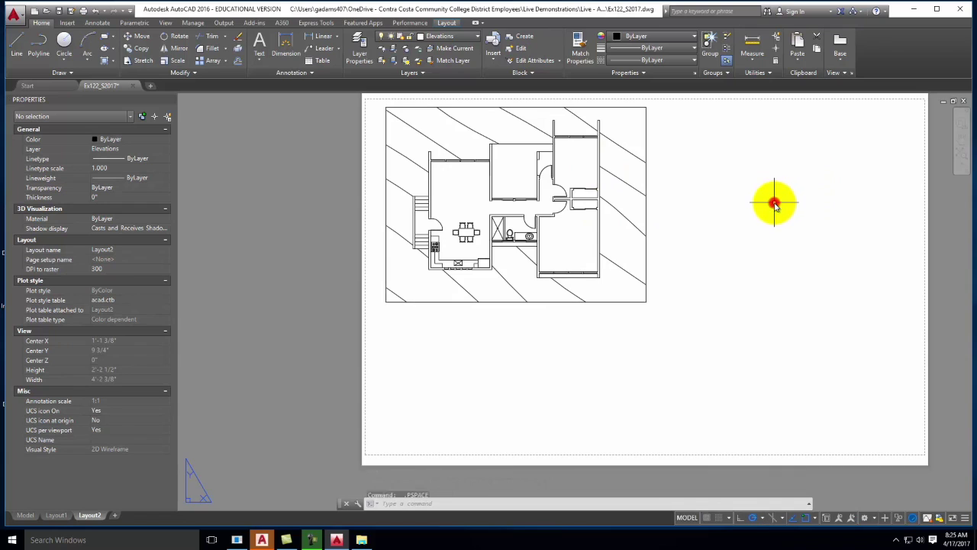
{"action": "left_click", "coordinate": [534, 302]}
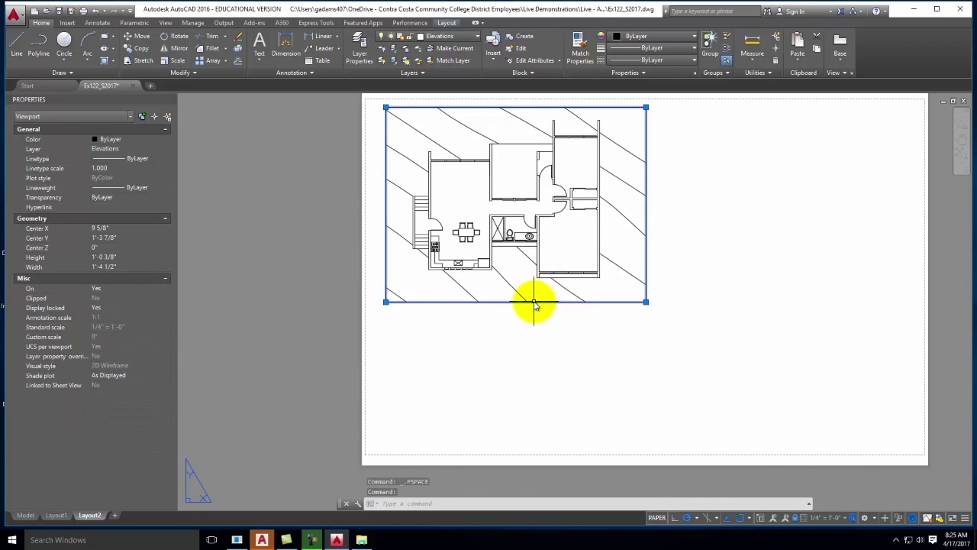
{"action": "left_click", "coordinate": [486, 327]}
{"action": "key", "text": "Escape"}
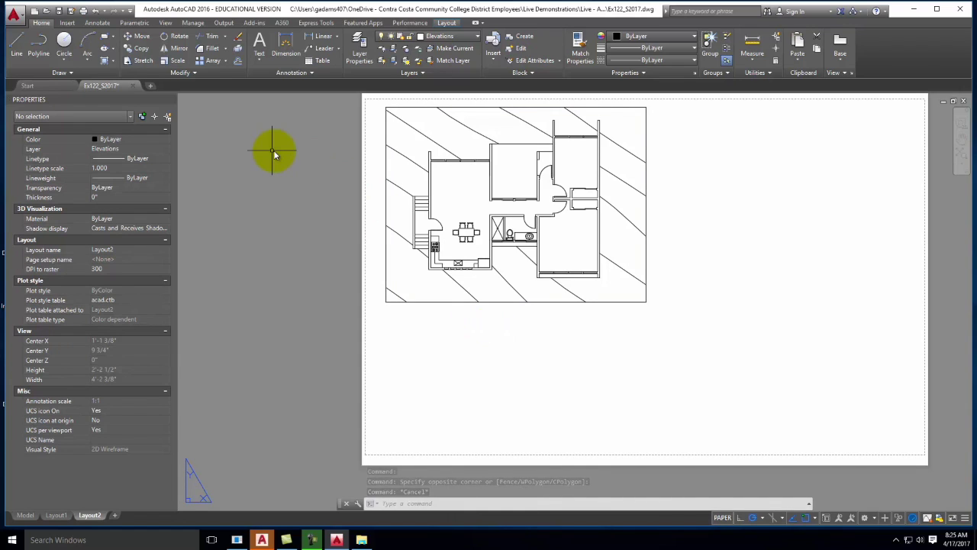
Create a rectangular viewport about 1'-4 3/4" wide and 7 1/8" high on the sheet below the floor plan viewport.
{"action": "left_click", "coordinate": [166, 23]}
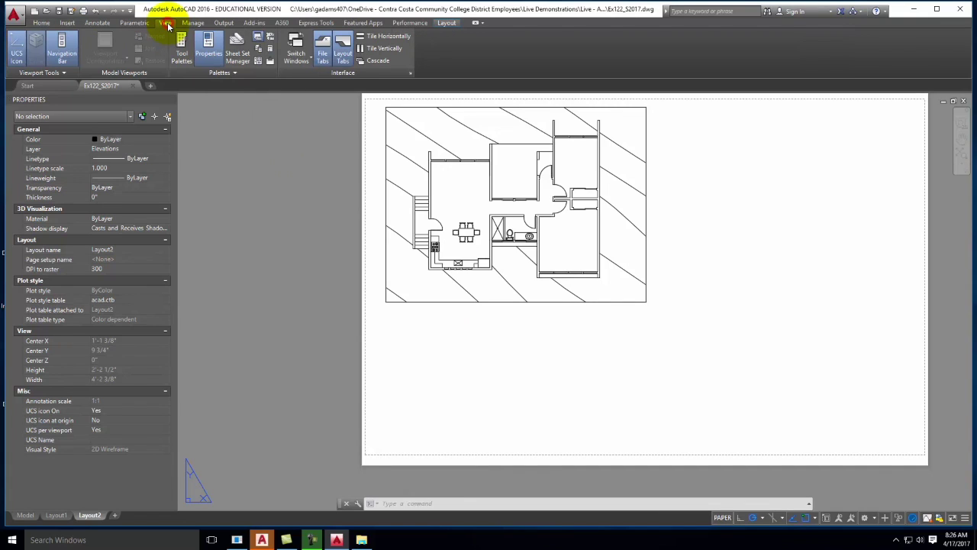
{"action": "left_click", "coordinate": [451, 24]}
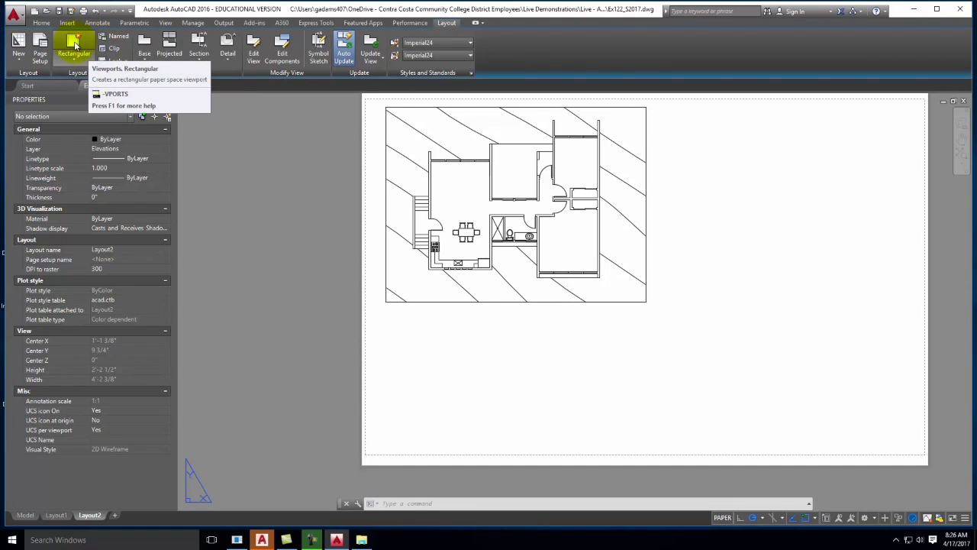
{"action": "left_click", "coordinate": [74, 46]}
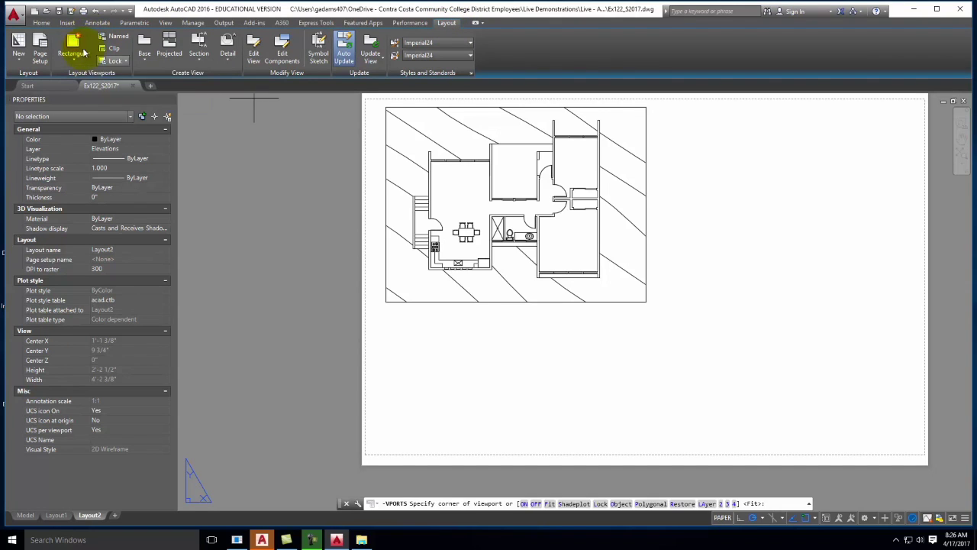
{"action": "left_click", "coordinate": [393, 322]}
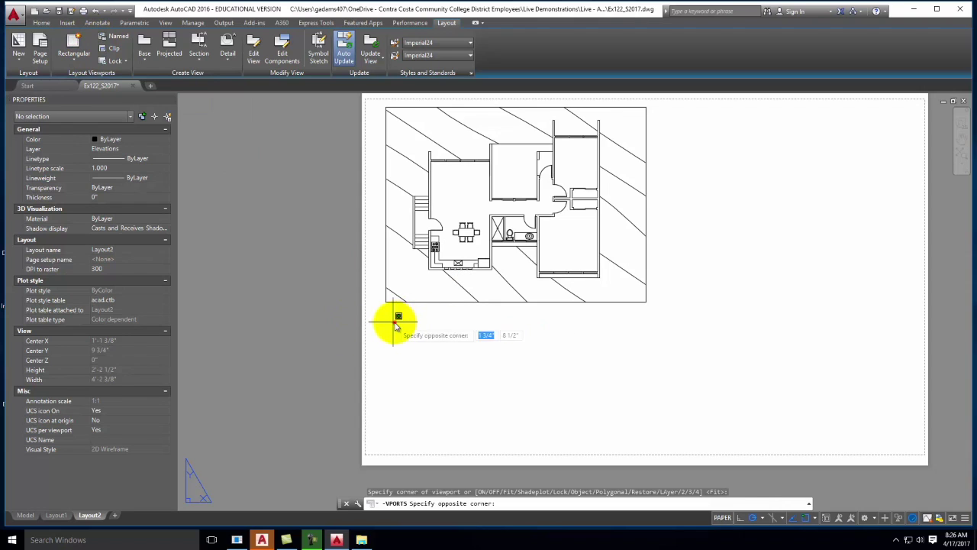
{"action": "left_click", "coordinate": [657, 434]}
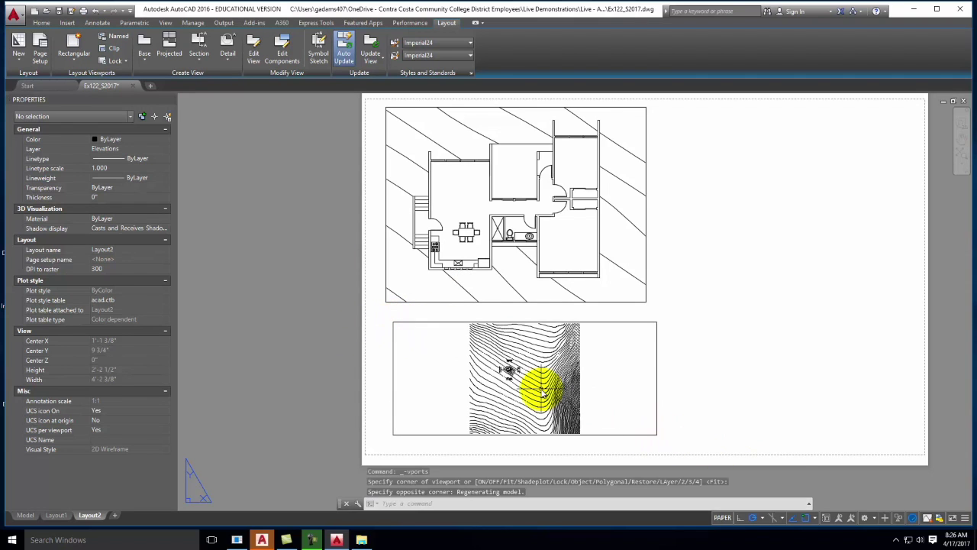
Frame the building elevation with the three-by-four window grid inside the new lower viewport, and return to paper space.
{"action": "scroll", "coordinate": [510, 370], "scroll_direction": "up", "scroll_amount": 2}
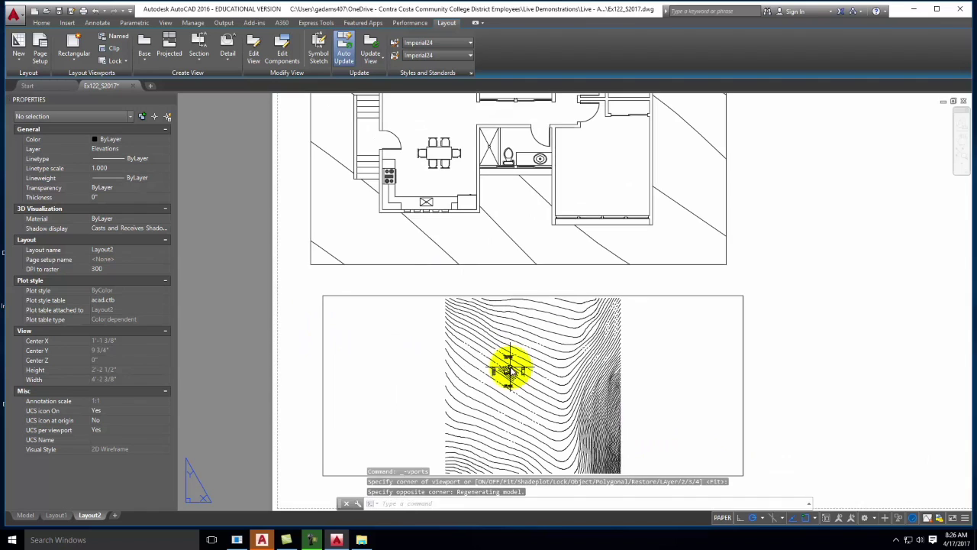
{"action": "double_click", "coordinate": [510, 370]}
{"action": "scroll", "coordinate": [510, 389], "scroll_direction": "up", "scroll_amount": 2}
{"action": "scroll", "coordinate": [511, 390], "scroll_direction": "up", "scroll_amount": 10}
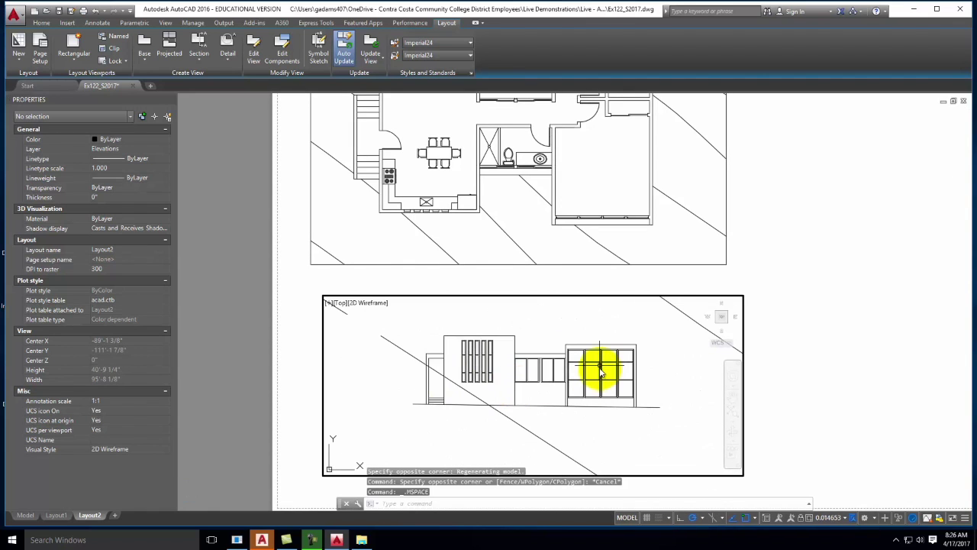
{"action": "scroll", "coordinate": [600, 371], "scroll_direction": "up", "scroll_amount": 2}
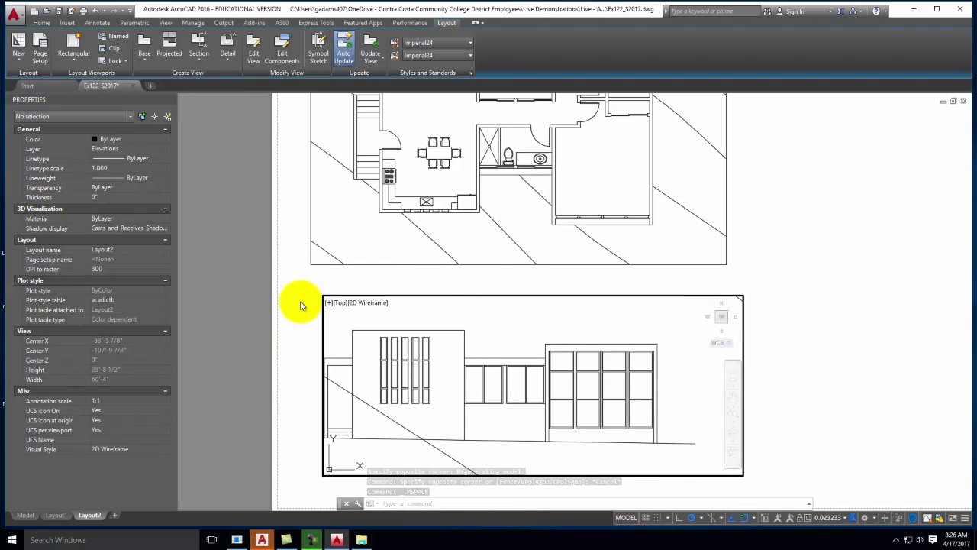
{"action": "scroll", "coordinate": [593, 375], "scroll_direction": "down", "scroll_amount": 3}
{"action": "scroll", "coordinate": [524, 375], "scroll_direction": "up", "scroll_amount": 4}
{"action": "scroll", "coordinate": [493, 384], "scroll_direction": "down", "scroll_amount": 1}
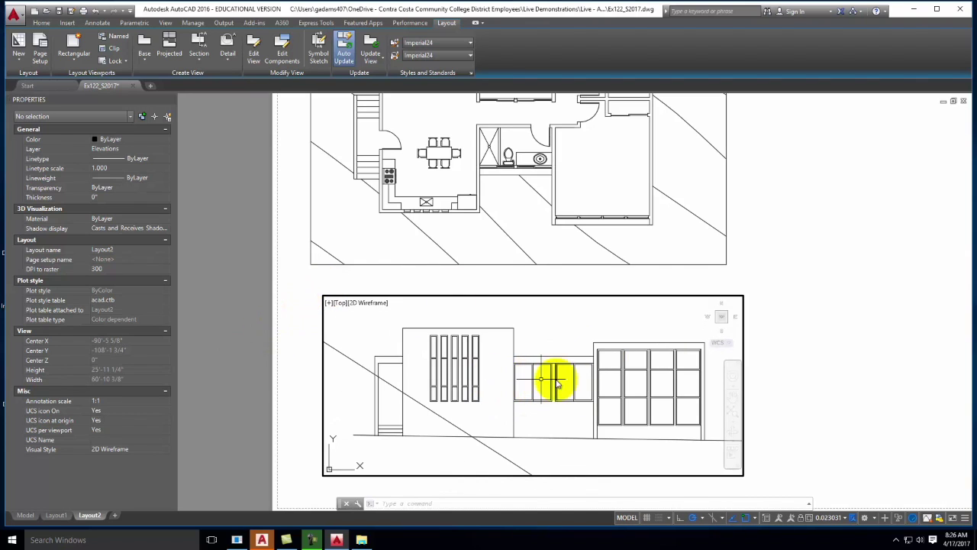
{"action": "double_click", "coordinate": [304, 305]}
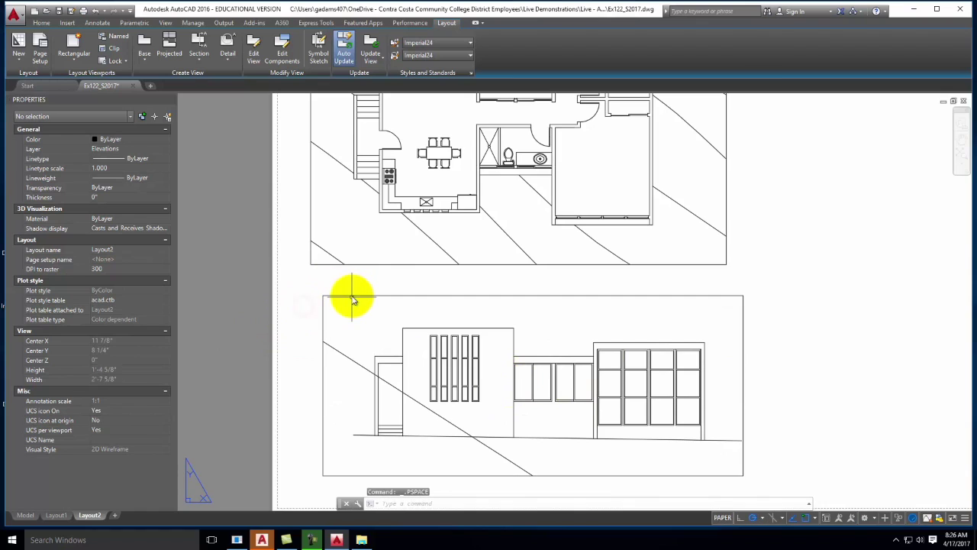
Set the elevation viewport's standard scale to 1/4" = 1'-0" and lock its display.
{"action": "left_click", "coordinate": [352, 296]}
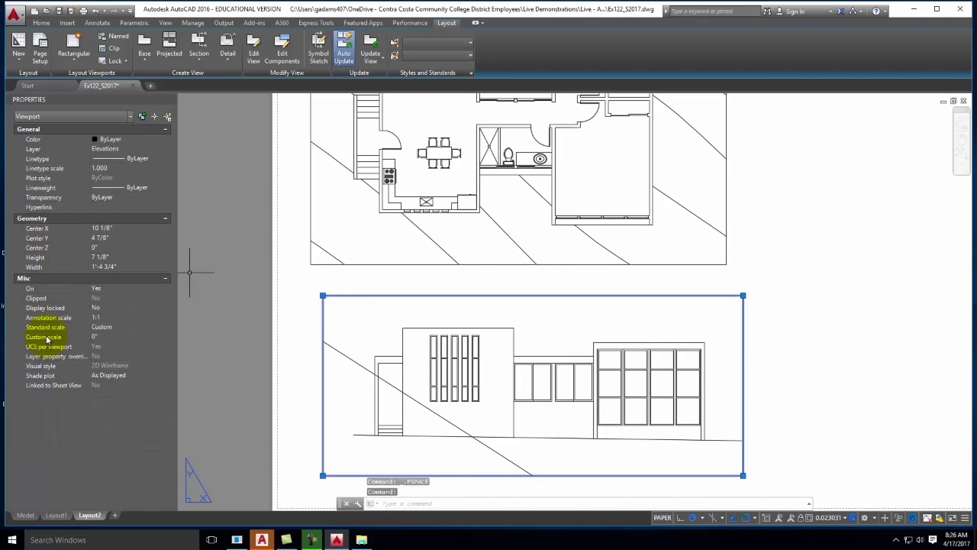
{"action": "left_click", "coordinate": [114, 327]}
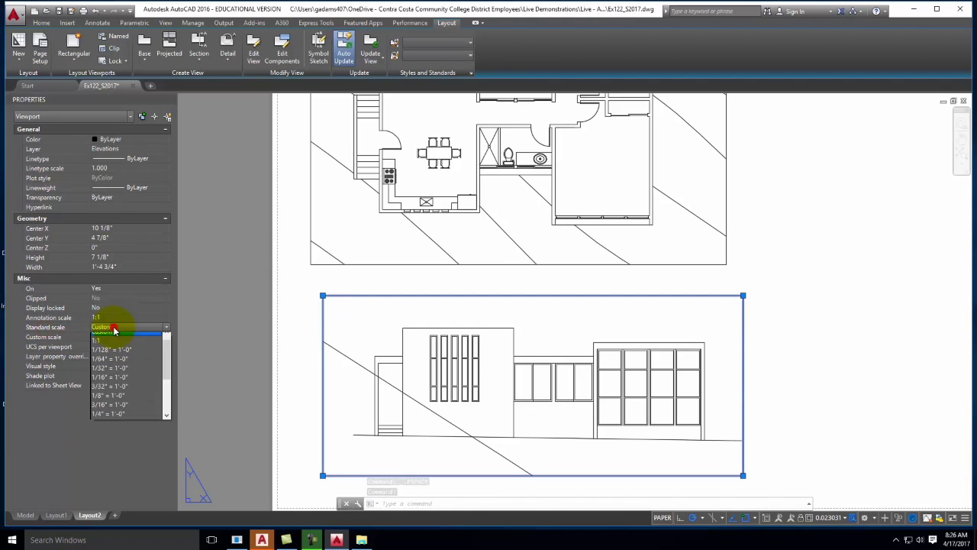
{"action": "left_click", "coordinate": [118, 419]}
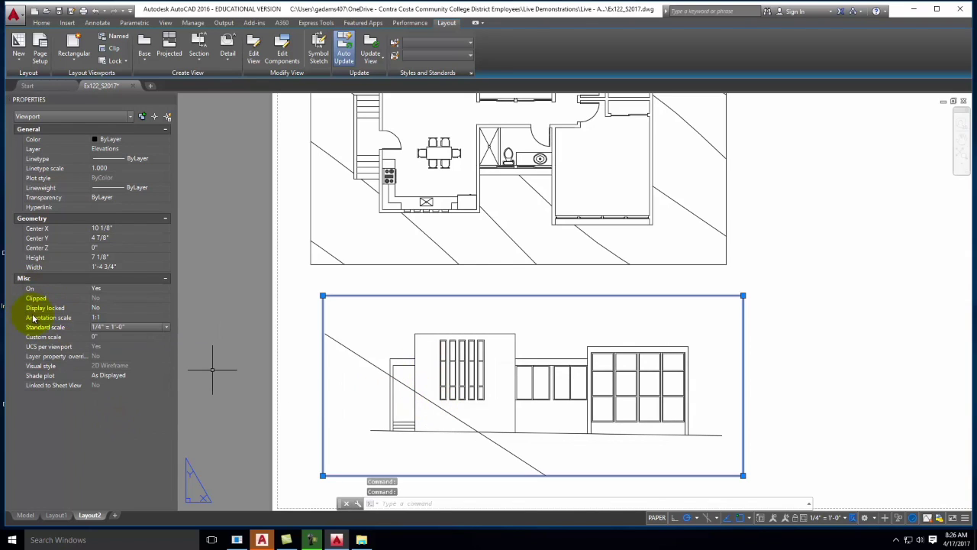
{"action": "left_click", "coordinate": [115, 316]}
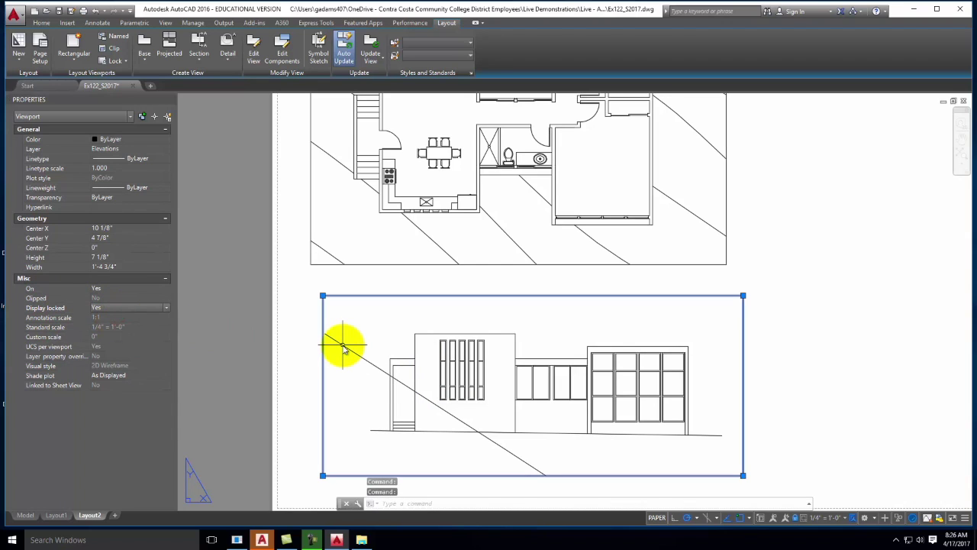
Move the elevation viewport horizontally to the left so the elevation's walls line up with the floor plan above, and leave it deselected.
{"action": "scroll", "coordinate": [262, 312], "scroll_direction": "down", "scroll_amount": 2}
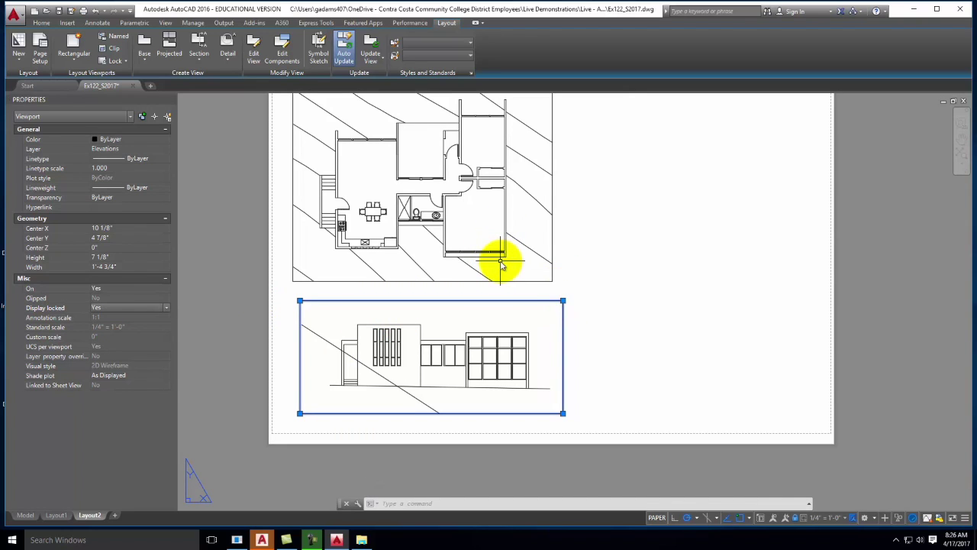
{"action": "scroll", "coordinate": [421, 301], "scroll_direction": "up", "scroll_amount": 2}
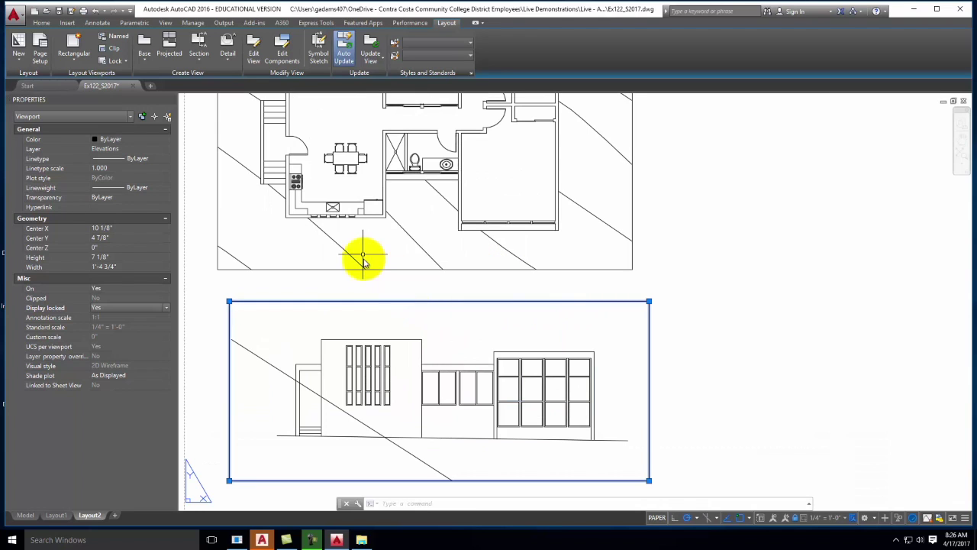
{"action": "key", "text": "Escape"}
{"action": "left_click", "coordinate": [600, 302]}
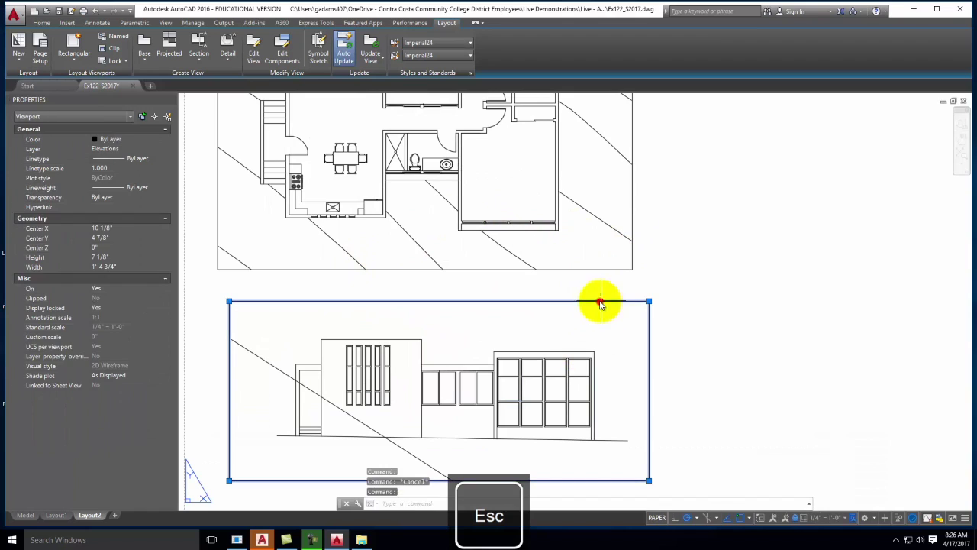
{"action": "key", "text": "Return"}
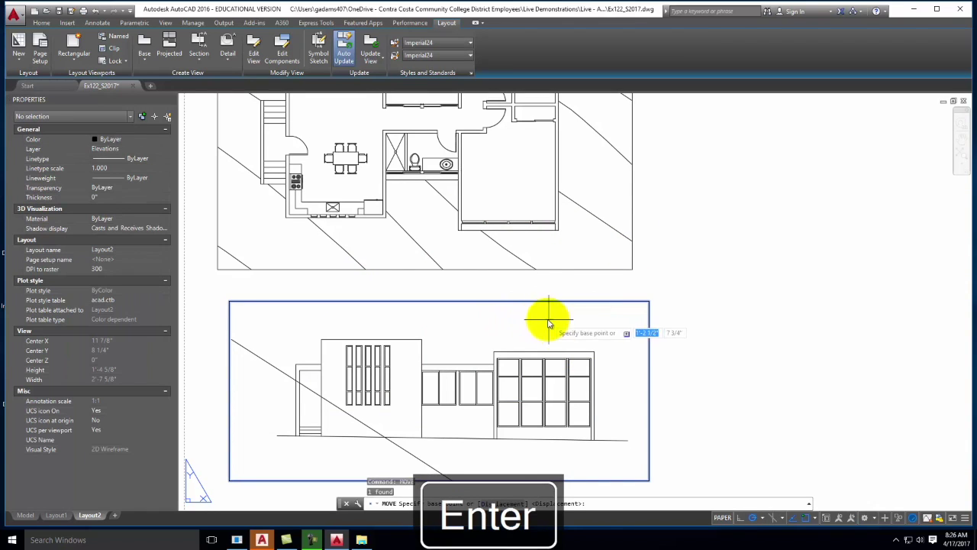
{"action": "left_click", "coordinate": [595, 353]}
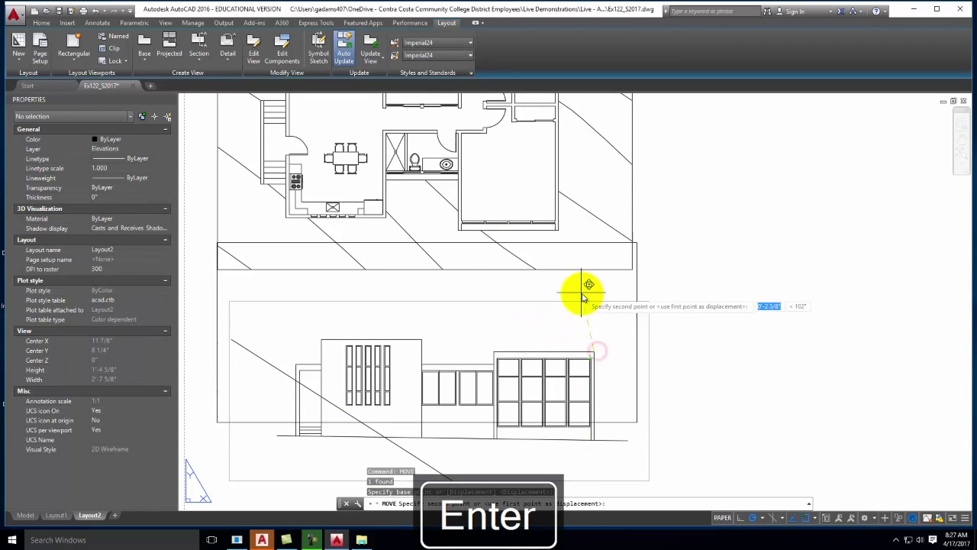
{"action": "left_click", "coordinate": [559, 353]}
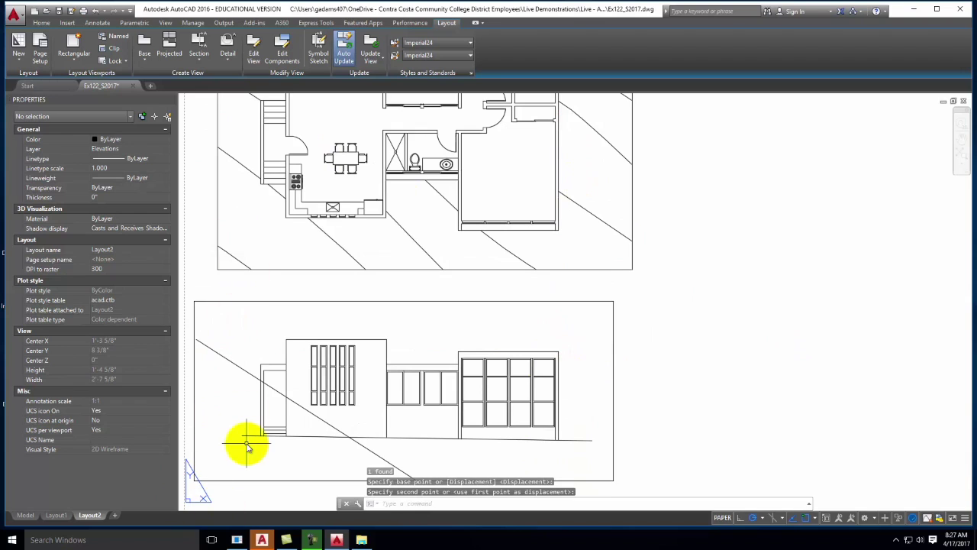
{"action": "scroll", "coordinate": [279, 386], "scroll_direction": "down", "scroll_amount": 2}
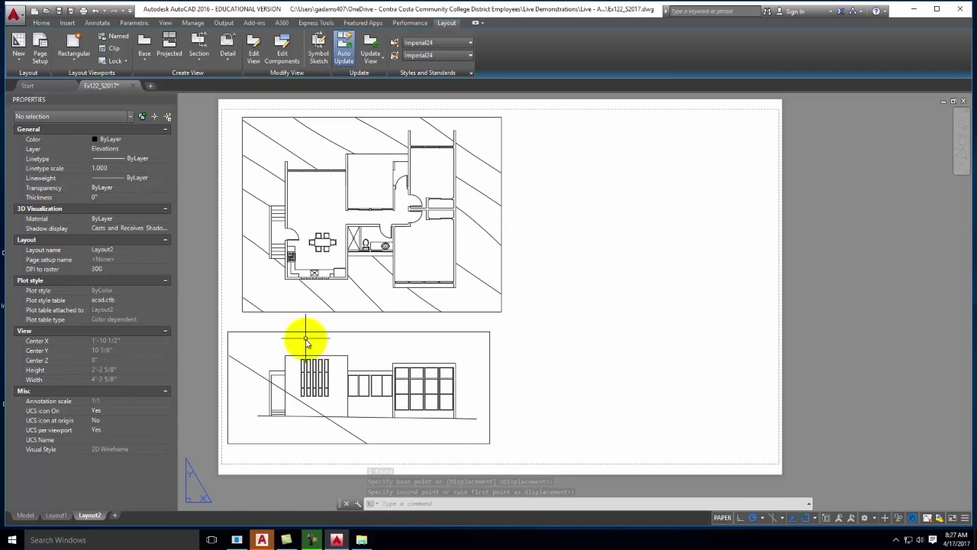
{"action": "left_click", "coordinate": [264, 332]}
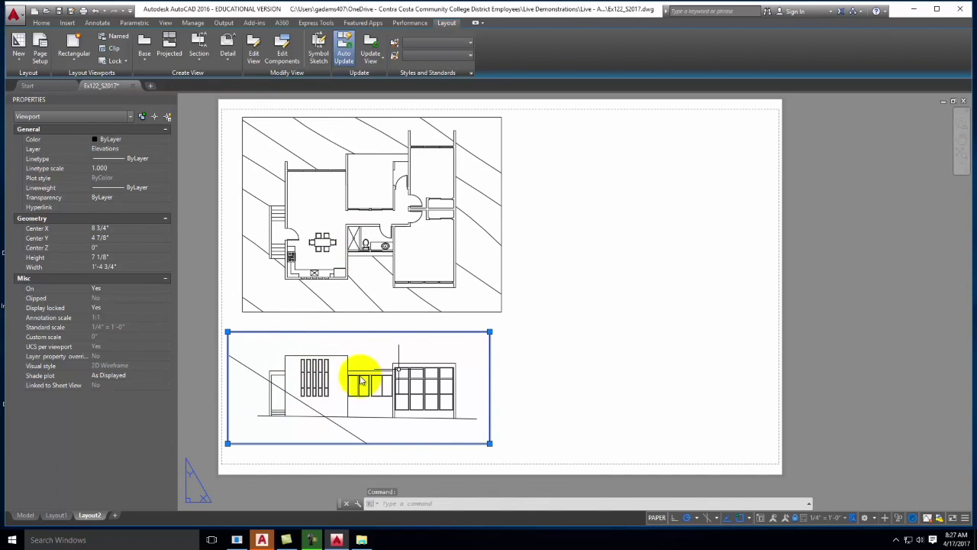
{"action": "key", "text": "Escape"}
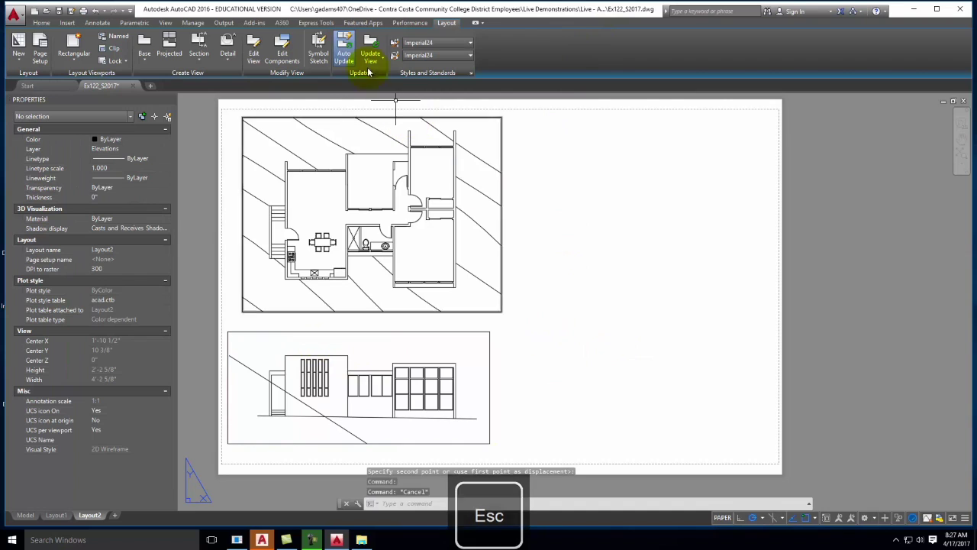
Create a rectangular viewport on the sheet to the right of the floor plan, and activate model space inside it.
{"action": "left_click", "coordinate": [69, 42]}
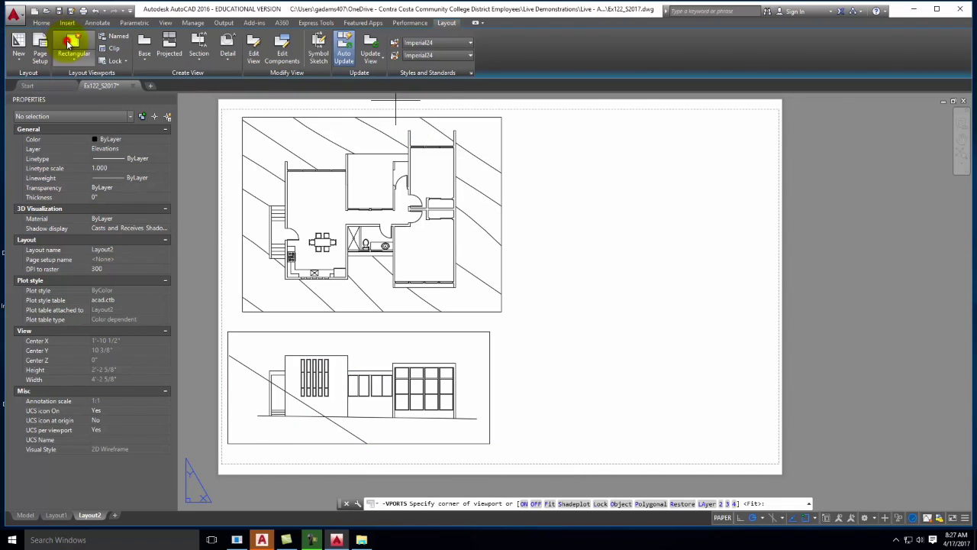
{"action": "left_click", "coordinate": [524, 122]}
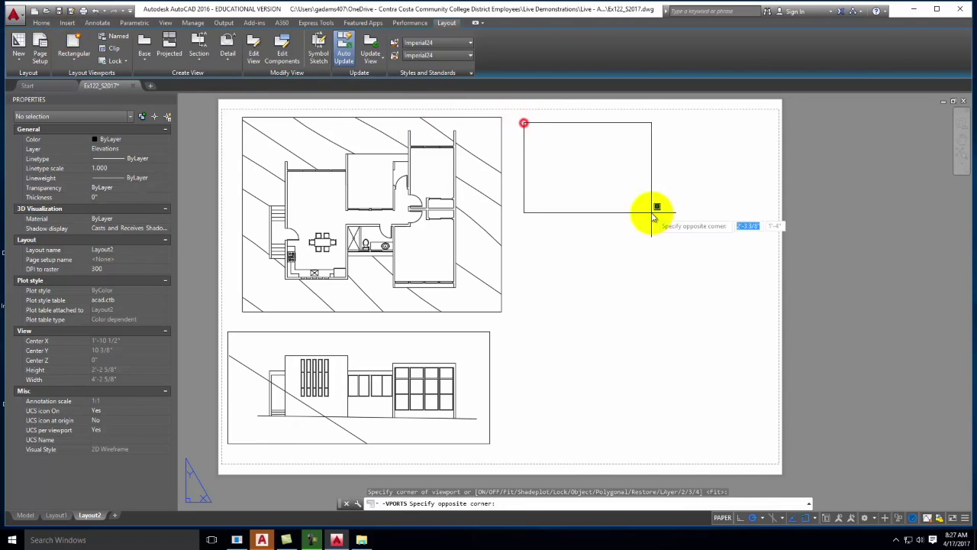
{"action": "left_click", "coordinate": [748, 227]}
{"action": "double_click", "coordinate": [603, 161]}
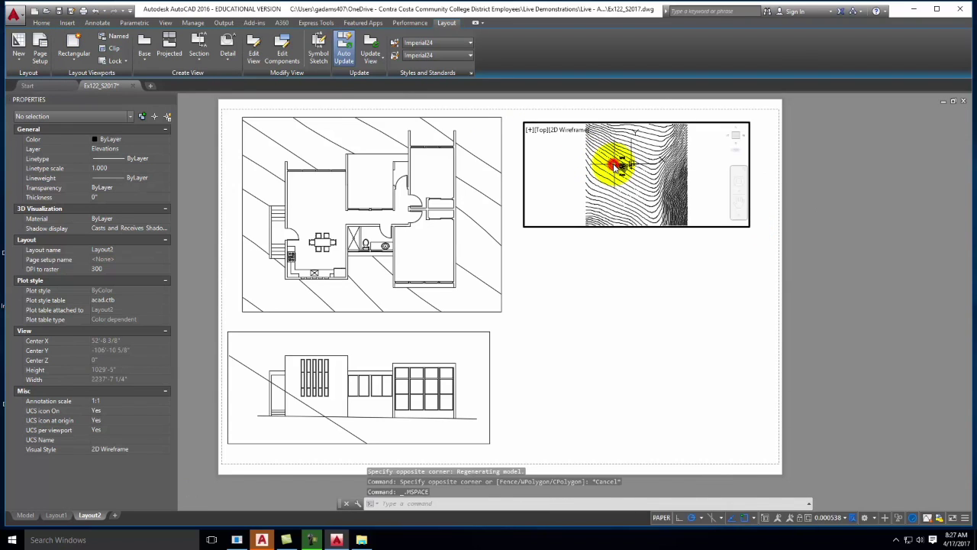
Frame the side elevation in the new viewport, return to paper space, and set the viewport's standard scale to 1/4" = 1'-0".
{"action": "scroll", "coordinate": [632, 169], "scroll_direction": "up", "scroll_amount": 3}
{"action": "scroll", "coordinate": [632, 197], "scroll_direction": "up", "scroll_amount": 4}
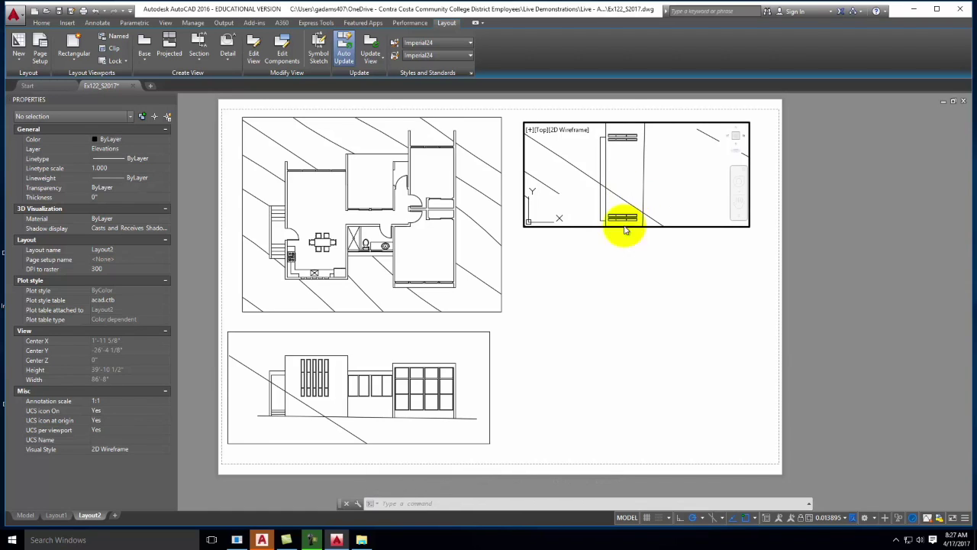
{"action": "double_click", "coordinate": [602, 267]}
{"action": "left_click", "coordinate": [586, 225]}
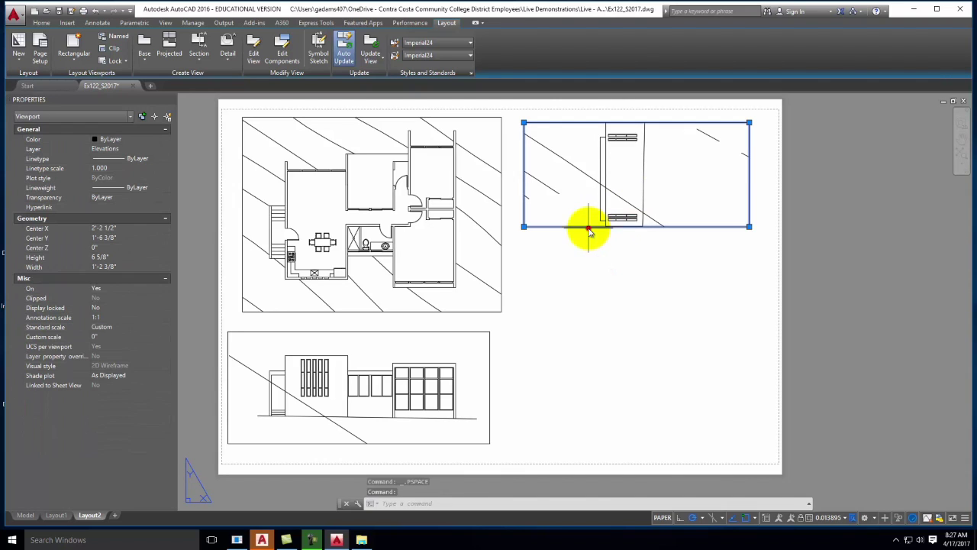
{"action": "left_click", "coordinate": [108, 328]}
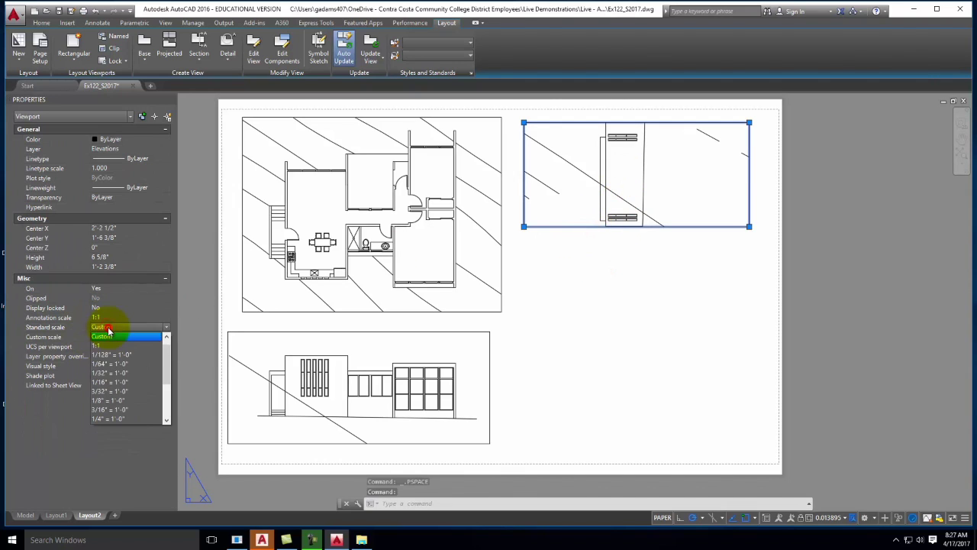
{"action": "left_click", "coordinate": [126, 418]}
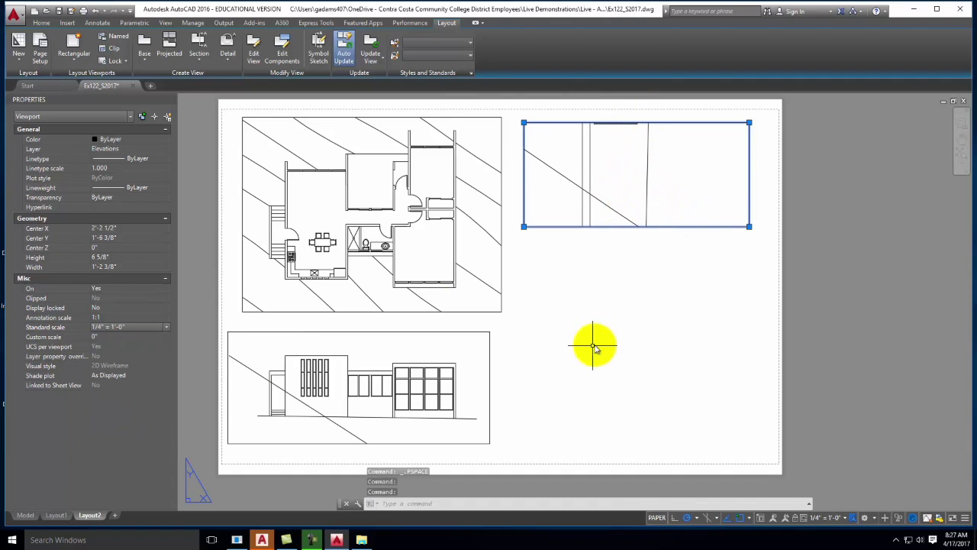
Rotate the side elevation viewport 90° clockwise about its lower-right corner so the building stands upright, with Ortho on.
{"action": "scroll", "coordinate": [538, 369], "scroll_direction": "down", "scroll_amount": 2}
{"action": "scroll", "coordinate": [687, 264], "scroll_direction": "up", "scroll_amount": 2}
{"action": "type", "text": "r"}
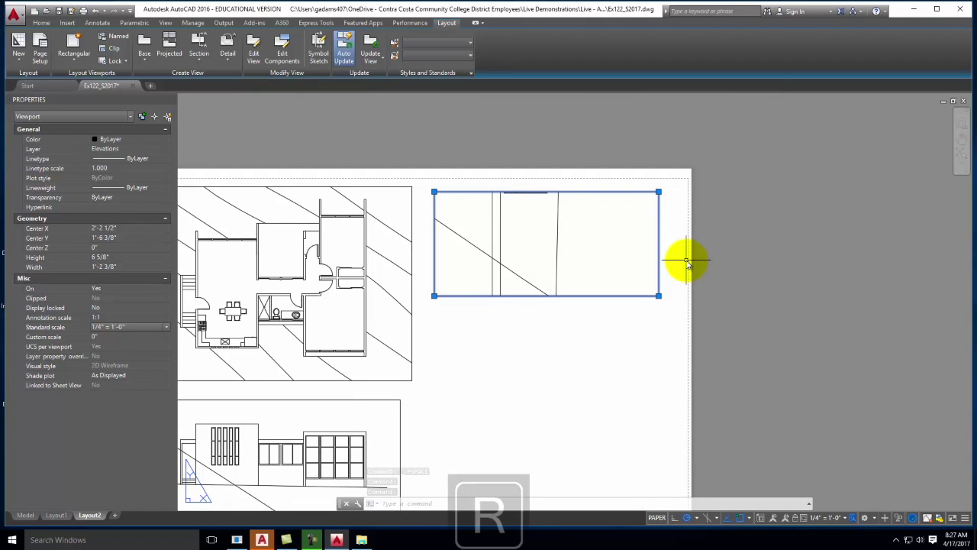
{"action": "type", "text": "o"}
{"action": "key", "text": "Return"}
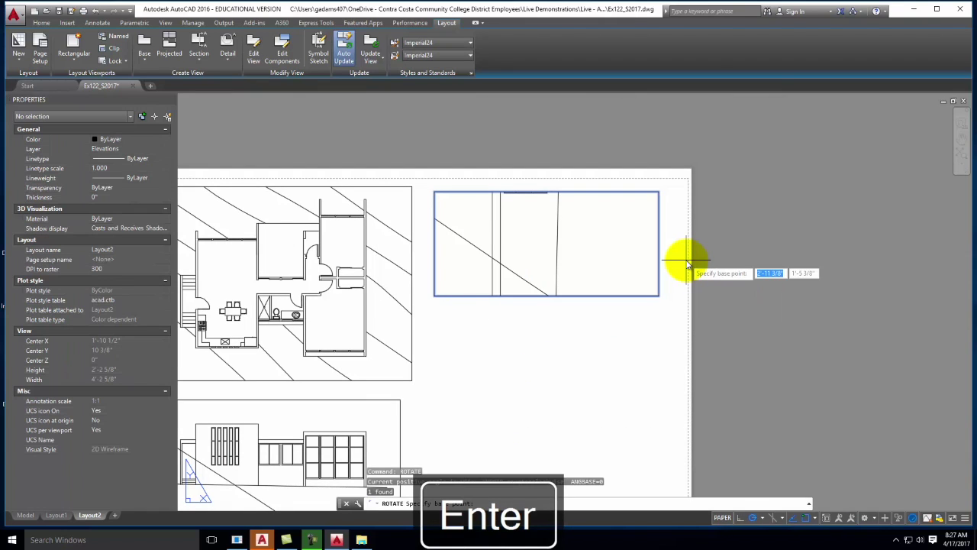
{"action": "left_click", "coordinate": [660, 297]}
{"action": "key", "text": "F8"}
{"action": "left_click", "coordinate": [653, 405]}
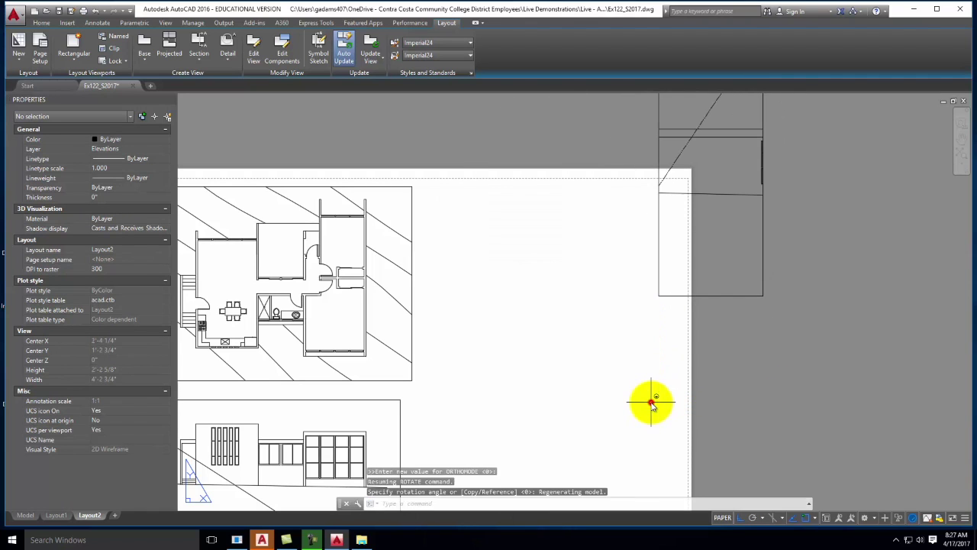
Stretch the rotated viewport's lower corners to about 1'-4" wide by 9 5/8" high so it encloses the whole elevation.
{"action": "scroll", "coordinate": [569, 359], "scroll_direction": "down", "scroll_amount": 3}
{"action": "scroll", "coordinate": [677, 284], "scroll_direction": "up", "scroll_amount": 3}
{"action": "left_click", "coordinate": [612, 316]}
{"action": "left_click", "coordinate": [602, 389]}
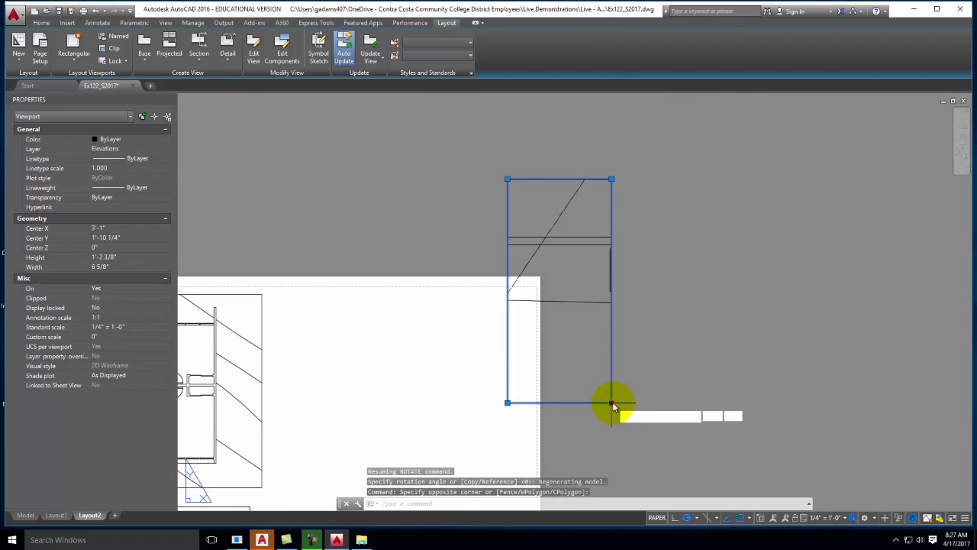
{"action": "left_click", "coordinate": [611, 402]}
{"action": "left_click", "coordinate": [695, 329]}
{"action": "left_click", "coordinate": [508, 329]}
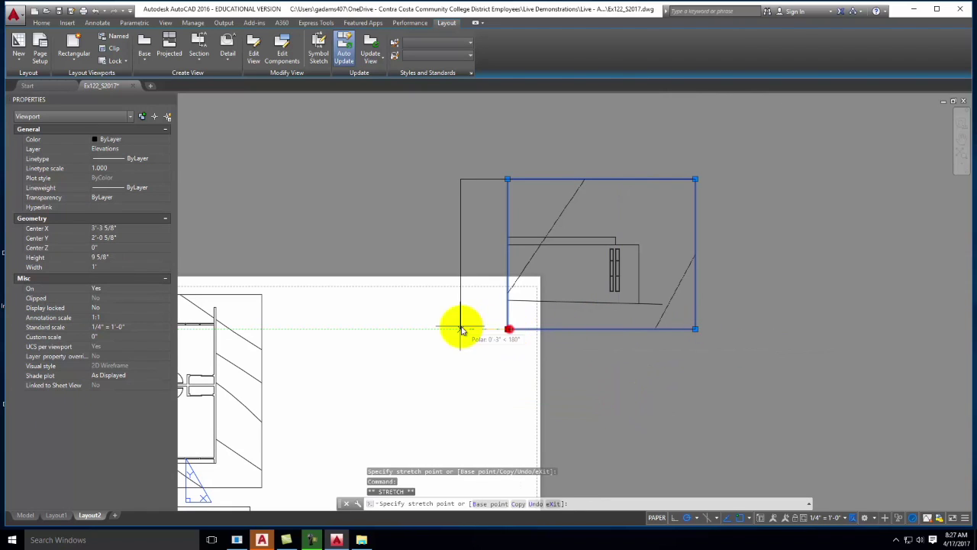
{"action": "left_click", "coordinate": [447, 329]}
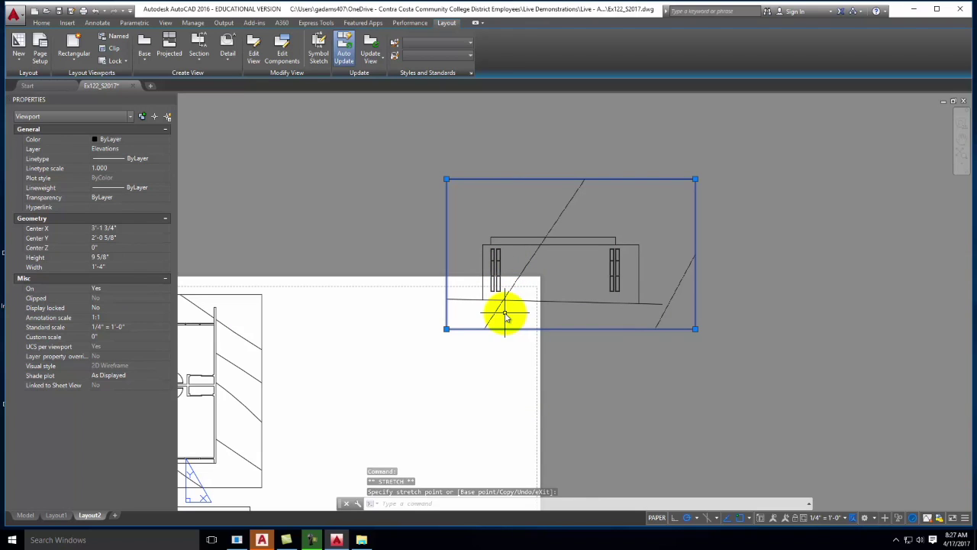
Move the rotated elevation viewport onto the sheet, to the right of the floor plan.
{"action": "type", "text": "m"}
{"action": "key", "text": "Return"}
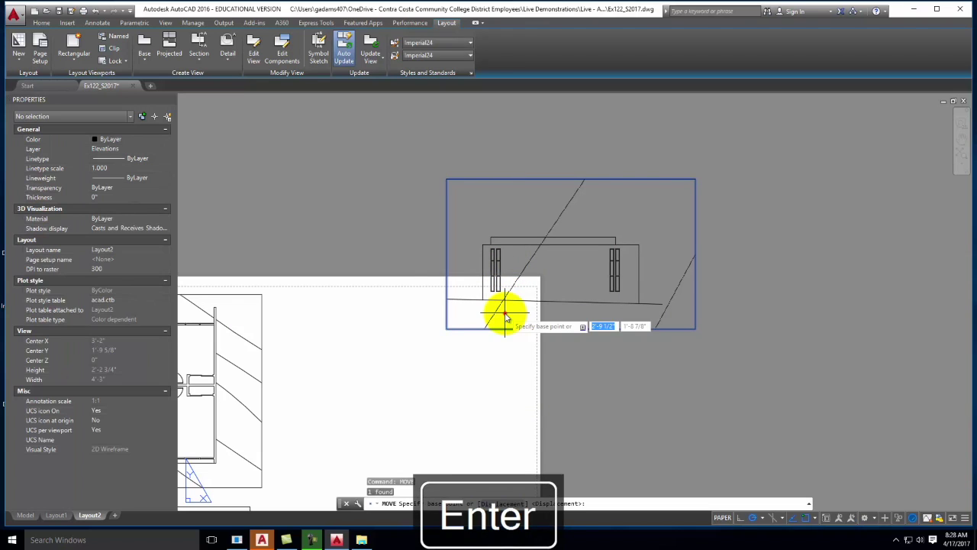
{"action": "left_click", "coordinate": [504, 314]}
{"action": "left_click", "coordinate": [343, 410]}
{"action": "scroll", "coordinate": [633, 242], "scroll_direction": "down", "scroll_amount": 2}
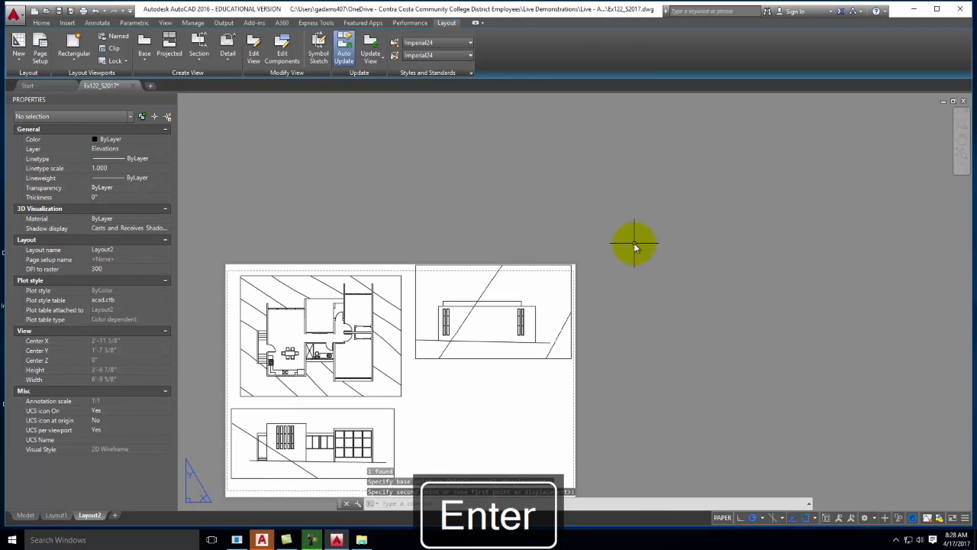
Shrink the side elevation viewport by its corners to about 1'-1 3/4" wide by 6 7/8" high, and deselect it.
{"action": "scroll", "coordinate": [552, 289], "scroll_direction": "up", "scroll_amount": 4}
{"action": "key", "text": "Escape"}
{"action": "left_click", "coordinate": [622, 246]}
{"action": "left_click", "coordinate": [621, 178]}
{"action": "left_click", "coordinate": [622, 190]}
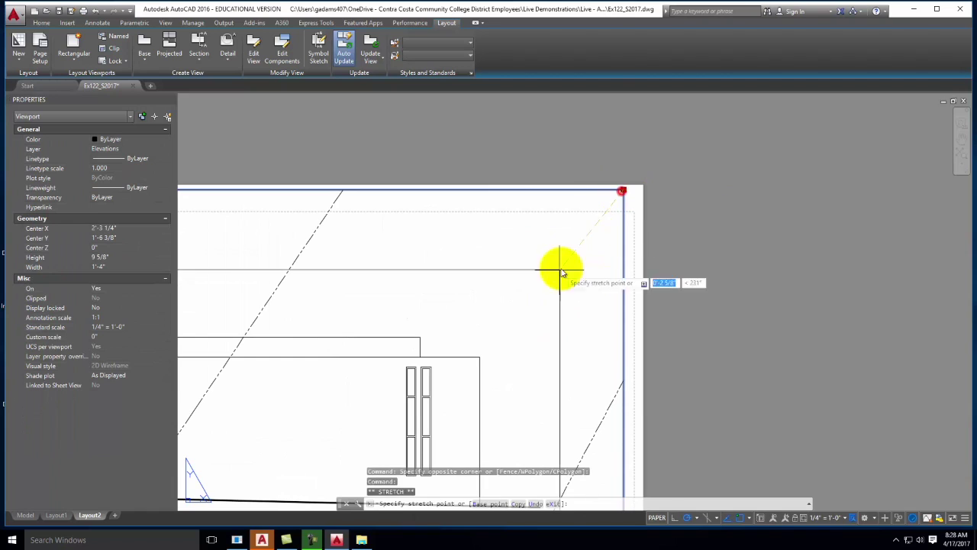
{"action": "scroll", "coordinate": [539, 298], "scroll_direction": "down", "scroll_amount": 4}
{"action": "key", "text": "Escape"}
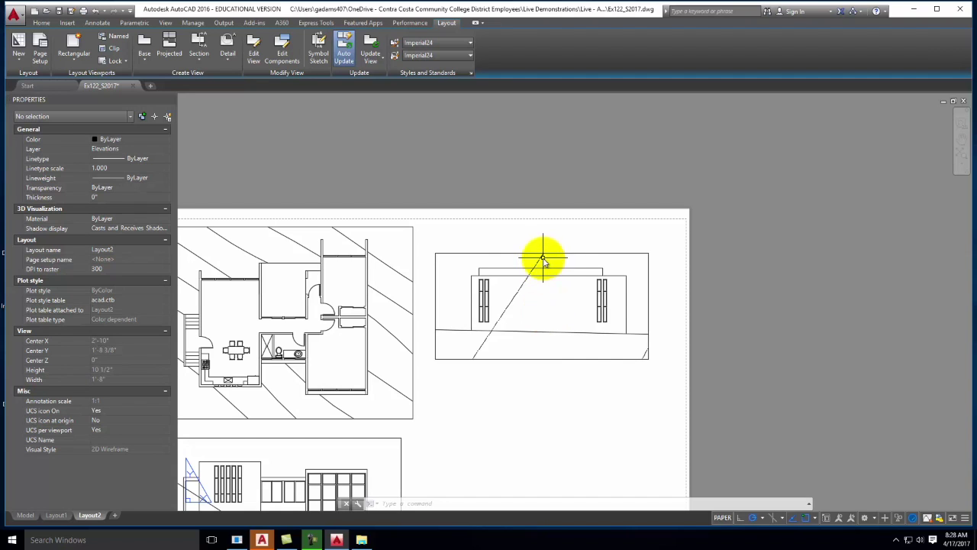
Create a rectangular viewport about 1'-2 3/4" by 6 3/4" below the side elevation viewport, and activate model space inside it.
{"action": "scroll", "coordinate": [539, 267], "scroll_direction": "down", "scroll_amount": 2}
{"action": "scroll", "coordinate": [519, 332], "scroll_direction": "up", "scroll_amount": 3}
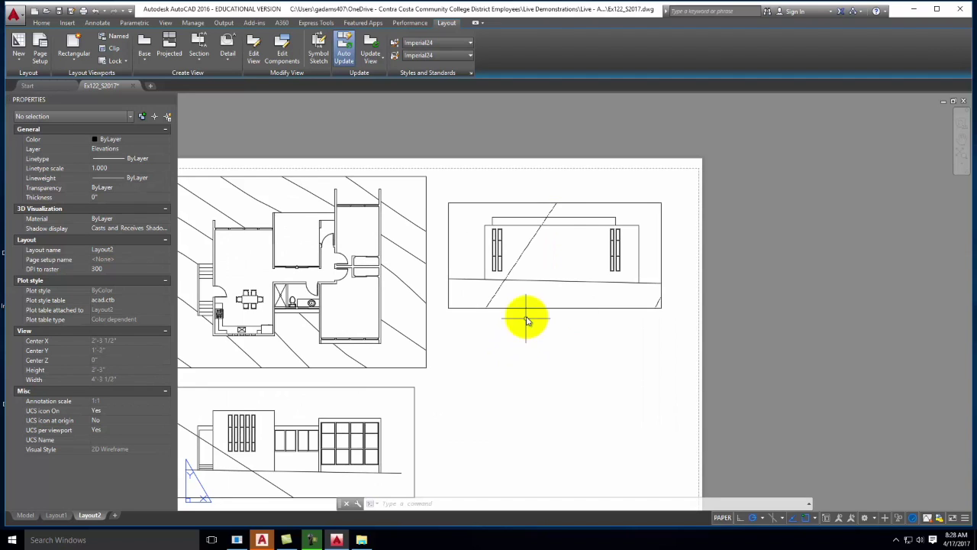
{"action": "left_click", "coordinate": [70, 42]}
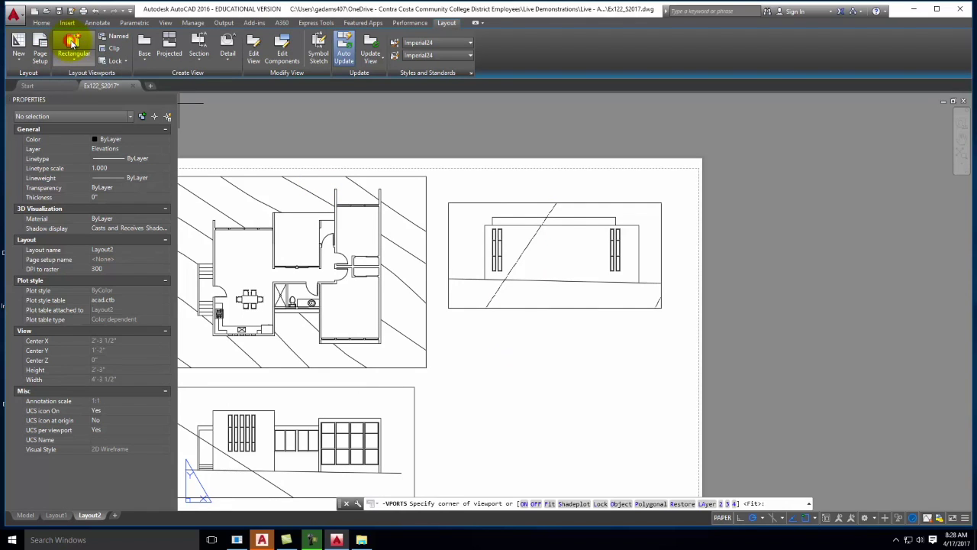
{"action": "left_click", "coordinate": [452, 332]}
{"action": "left_click", "coordinate": [681, 431]}
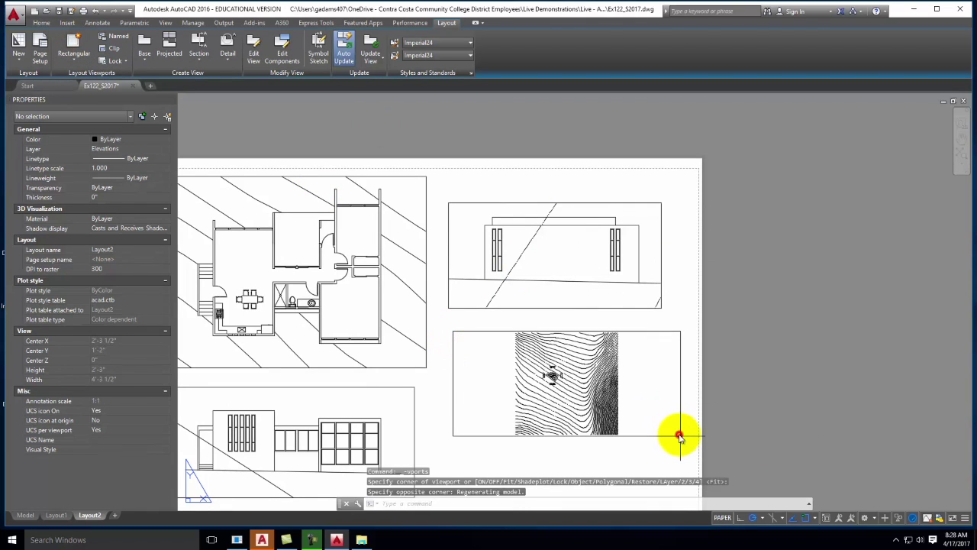
{"action": "scroll", "coordinate": [557, 370], "scroll_direction": "up", "scroll_amount": 4}
{"action": "double_click", "coordinate": [551, 359]}
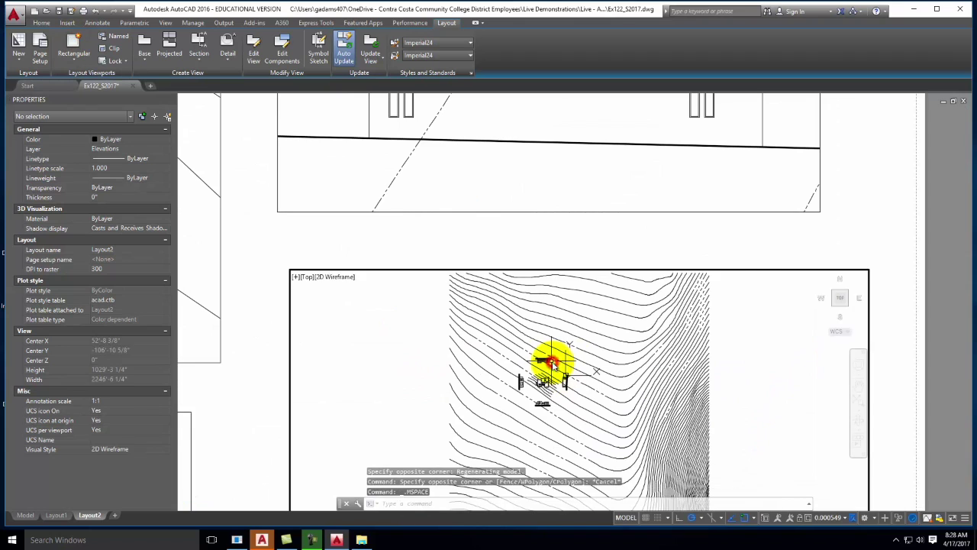
Frame the upside-down window elevation in the new viewport, return to paper space, and set its standard scale to 1/4" = 1'-0".
{"action": "scroll", "coordinate": [542, 351], "scroll_direction": "up", "scroll_amount": 6}
{"action": "scroll", "coordinate": [554, 285], "scroll_direction": "up", "scroll_amount": 2}
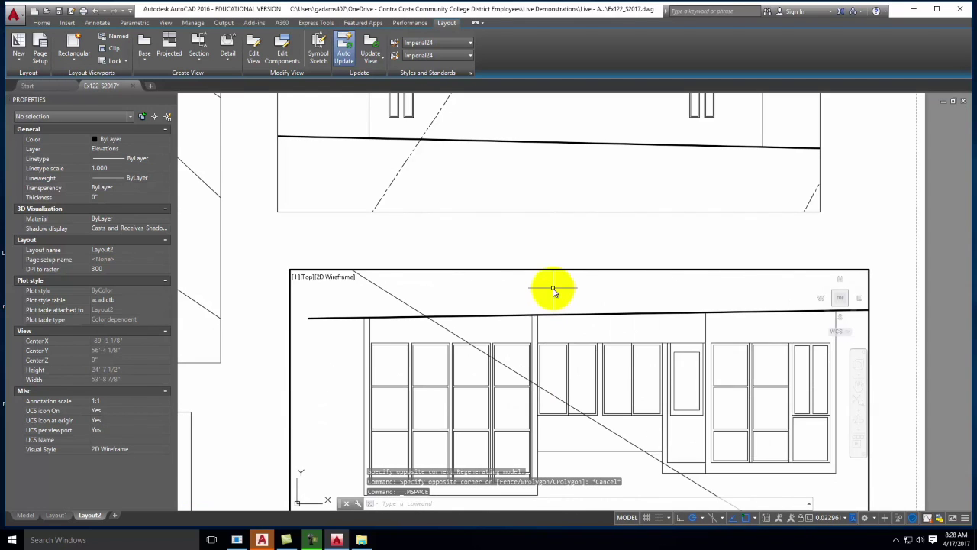
{"action": "double_click", "coordinate": [239, 385]}
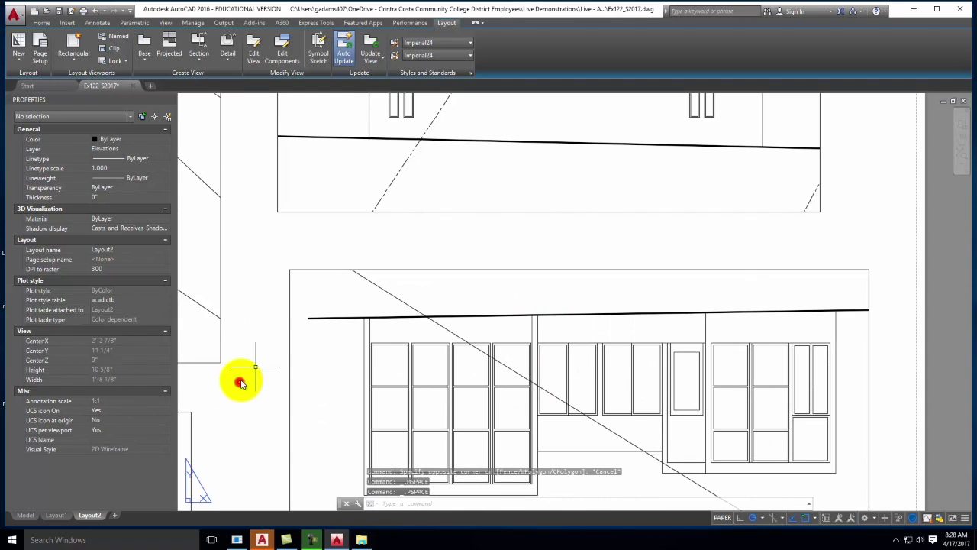
{"action": "left_click", "coordinate": [289, 338]}
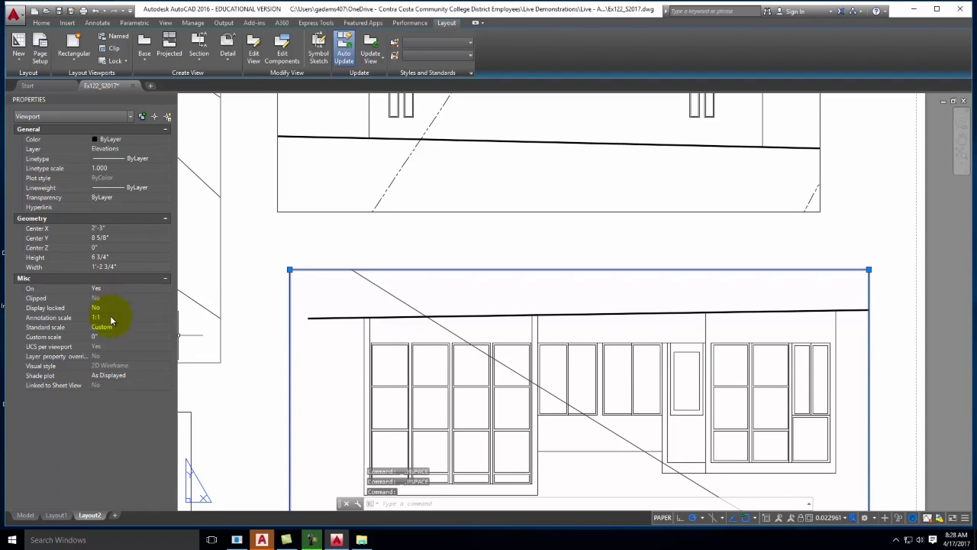
{"action": "left_click", "coordinate": [111, 327]}
{"action": "left_click", "coordinate": [112, 327]}
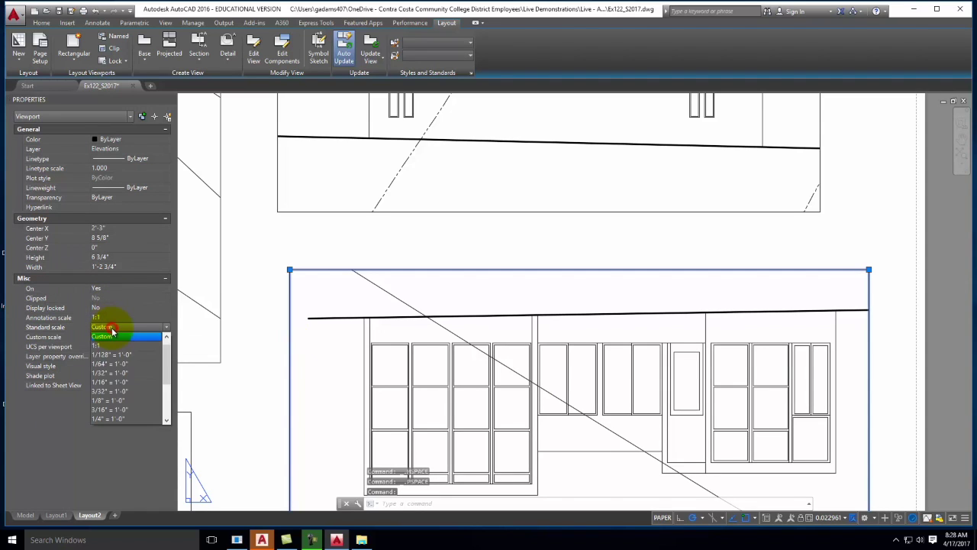
{"action": "left_click", "coordinate": [113, 417]}
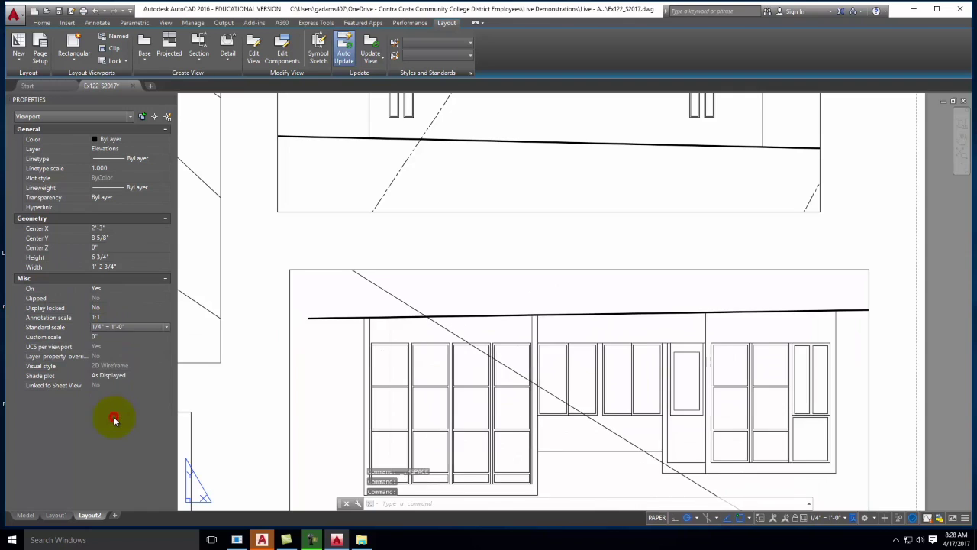
{"action": "left_click", "coordinate": [260, 265]}
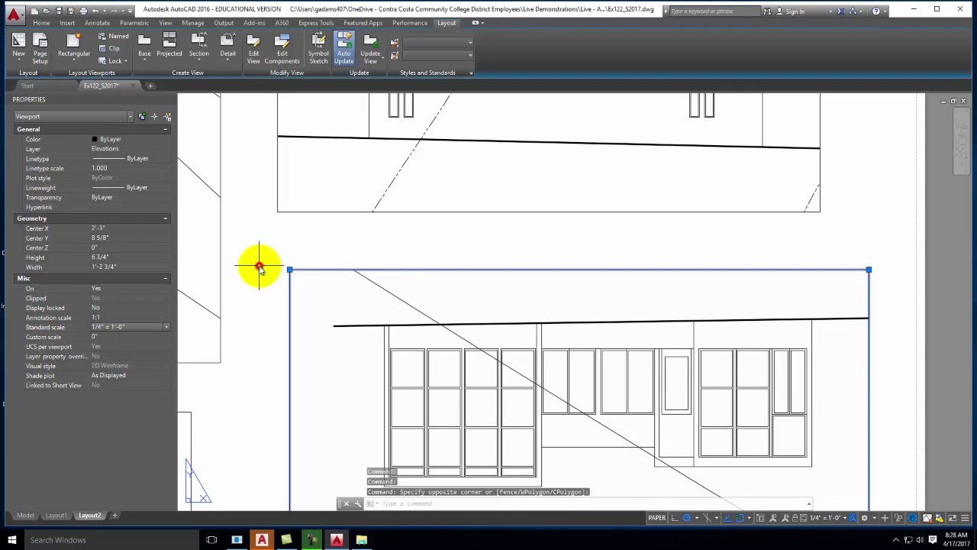
Rotate the window elevation viewport 180° about its upper-right corner with Ortho on.
{"action": "scroll", "coordinate": [396, 233], "scroll_direction": "down", "scroll_amount": 5}
{"action": "type", "text": "rotate"}
{"action": "key", "text": "Return"}
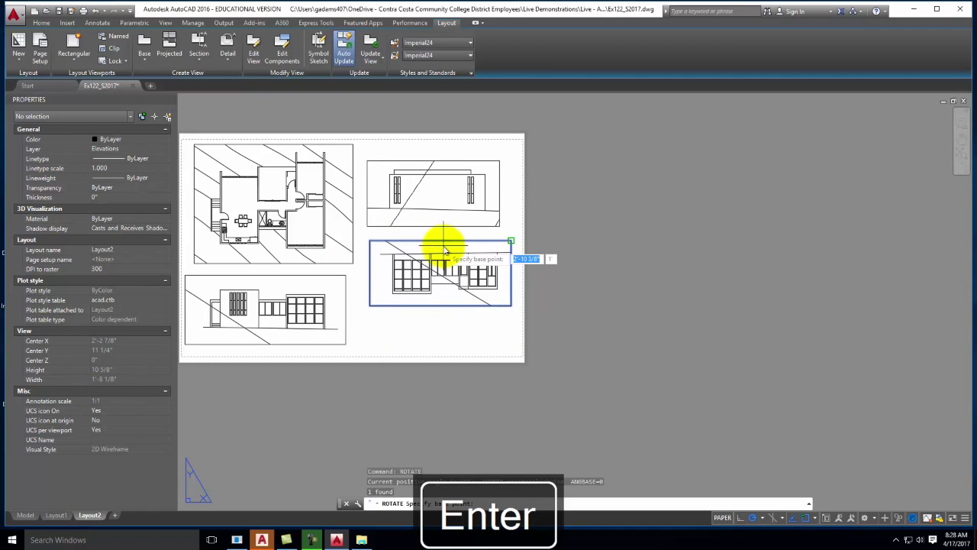
{"action": "left_click", "coordinate": [510, 241]}
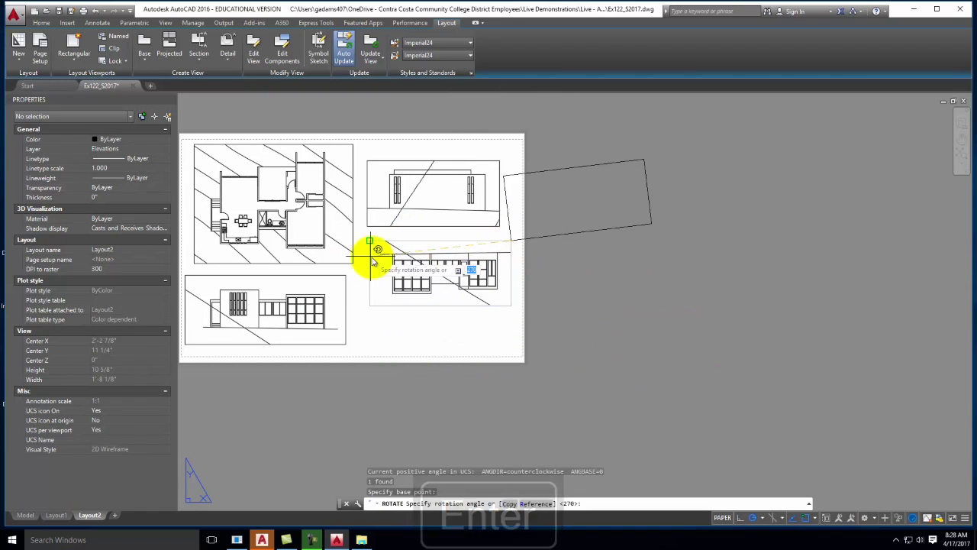
{"action": "key", "text": "F8"}
{"action": "scroll", "coordinate": [360, 241], "scroll_direction": "up", "scroll_amount": 6}
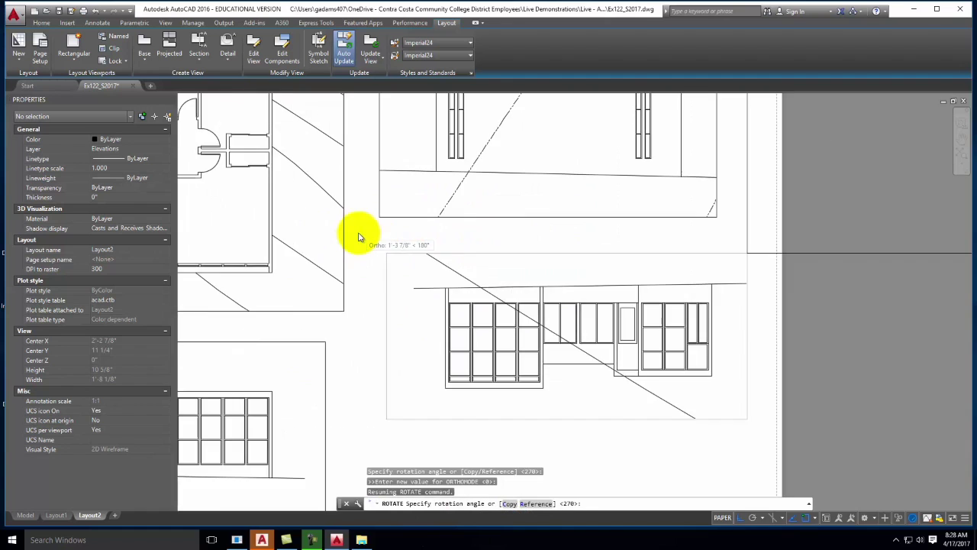
{"action": "scroll", "coordinate": [372, 273], "scroll_direction": "down", "scroll_amount": 7}
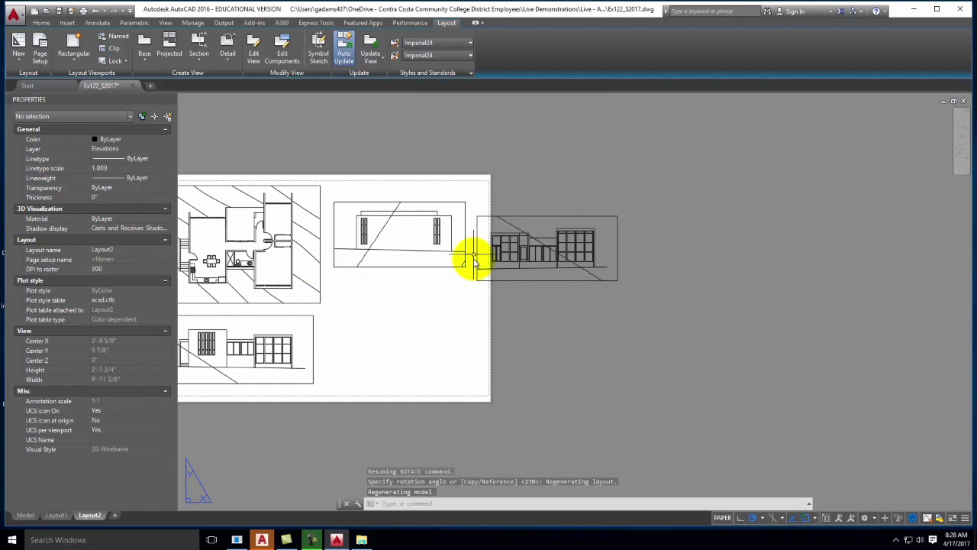
Lock the display of the rotated window elevation viewport and deselect it.
{"action": "left_click", "coordinate": [462, 221]}
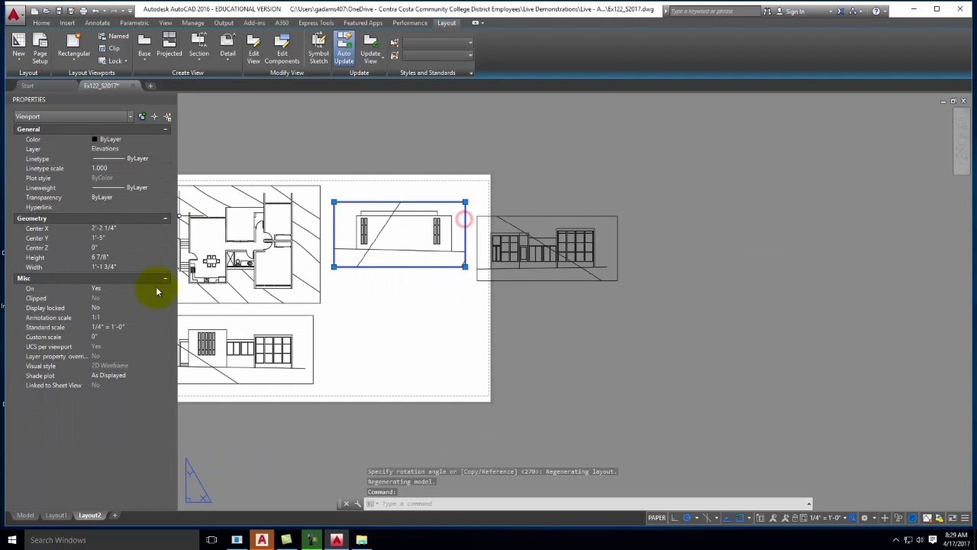
{"action": "key", "text": "Escape"}
{"action": "key", "text": "Escape"}
{"action": "left_click", "coordinate": [487, 278]}
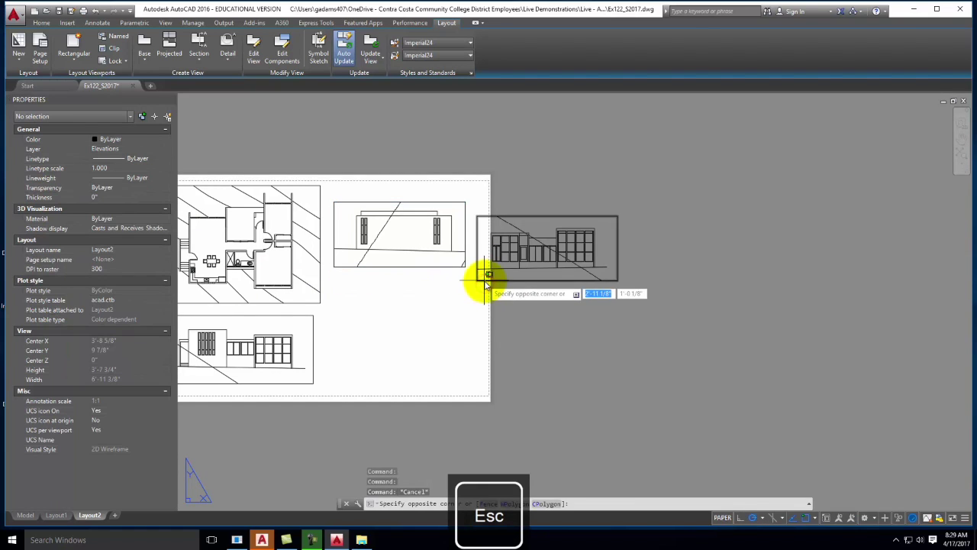
{"action": "left_click", "coordinate": [484, 281]}
{"action": "left_click", "coordinate": [126, 307]}
{"action": "left_click", "coordinate": [127, 308]}
{"action": "left_click", "coordinate": [122, 322]}
{"action": "key", "text": "Escape"}
Move the rotated window elevation viewport onto the sheet, directly below the side elevation viewport.
{"action": "left_click", "coordinate": [601, 319]}
{"action": "left_click", "coordinate": [553, 246]}
{"action": "type", "text": "mov"}
{"action": "key", "text": "Return"}
{"action": "left_click", "coordinate": [553, 242]}
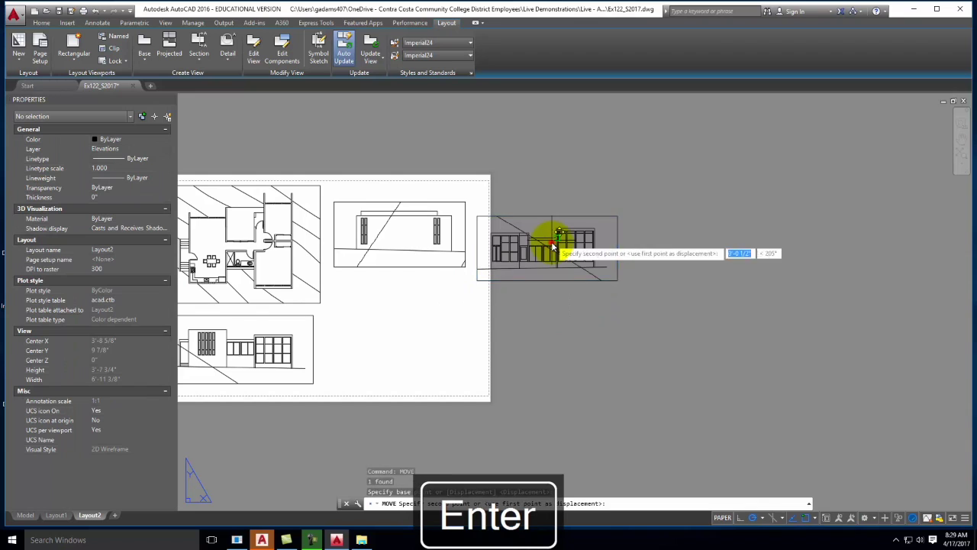
{"action": "left_click", "coordinate": [413, 298]}
{"action": "key", "text": "Escape"}
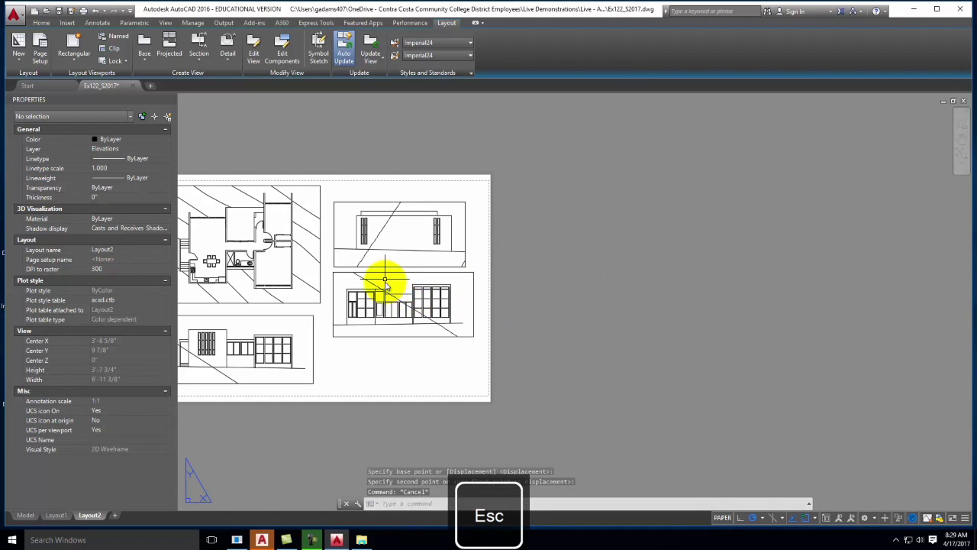
Create a rectangular viewport about 2'-0 5/8" wide and 9 7/8" high directly below the window elevation viewport.
{"action": "scroll", "coordinate": [385, 284], "scroll_direction": "down", "scroll_amount": 2}
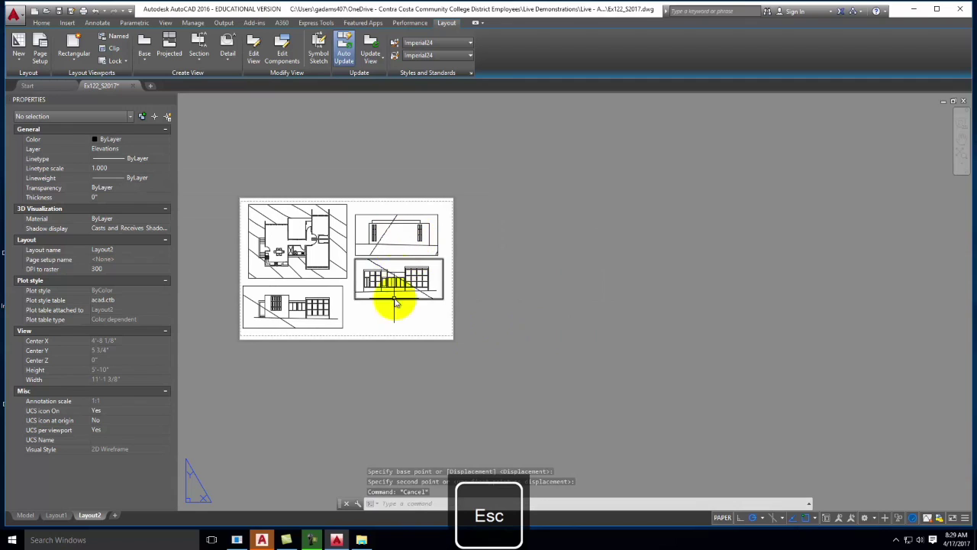
{"action": "scroll", "coordinate": [395, 303], "scroll_direction": "up", "scroll_amount": 2}
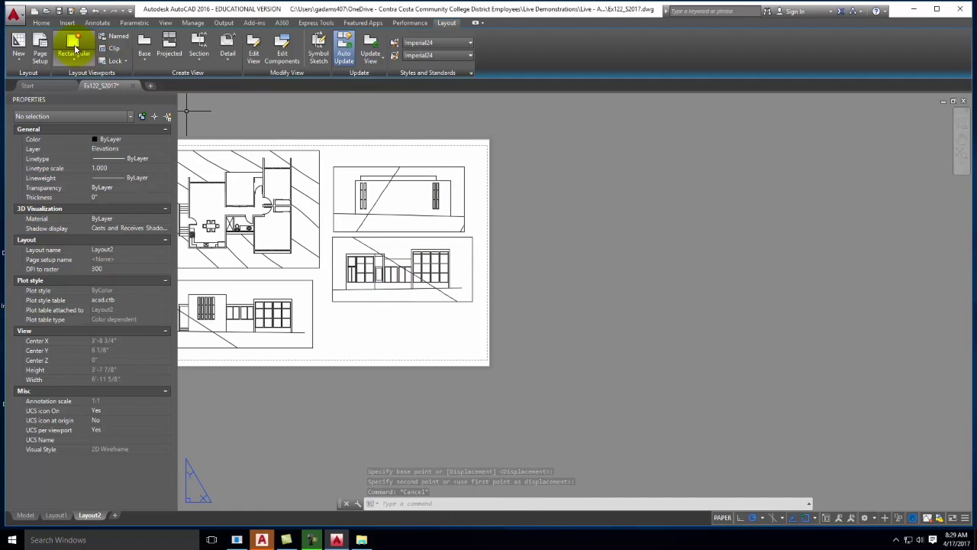
{"action": "left_click", "coordinate": [75, 50]}
{"action": "left_click", "coordinate": [331, 311]}
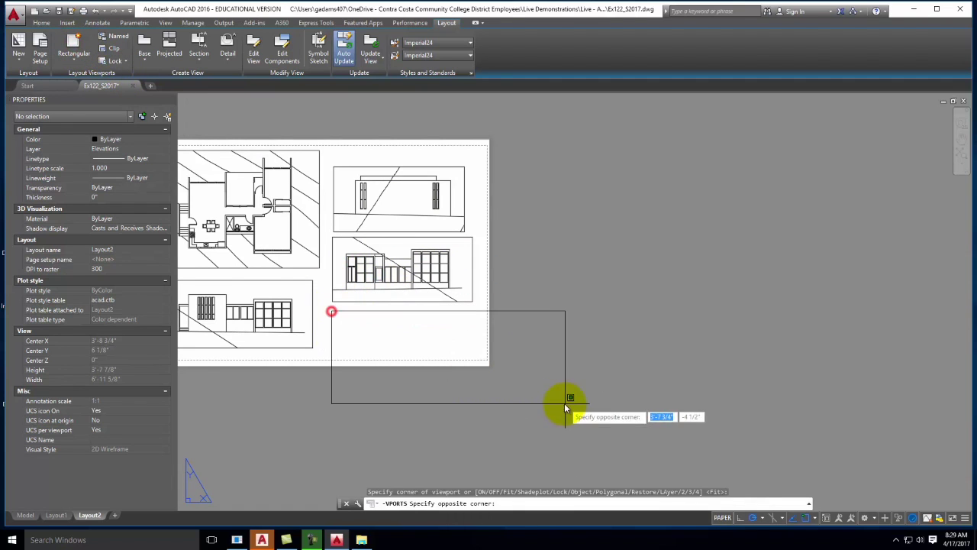
{"action": "left_click", "coordinate": [565, 402]}
Frame the sideways entrance elevation in the new viewport, return to paper space, and set its standard scale to 1/4" = 1'-0".
{"action": "double_click", "coordinate": [427, 350]}
{"action": "scroll", "coordinate": [432, 351], "scroll_direction": "up", "scroll_amount": 12}
{"action": "scroll", "coordinate": [433, 367], "scroll_direction": "up", "scroll_amount": 4}
{"action": "double_click", "coordinate": [266, 396]}
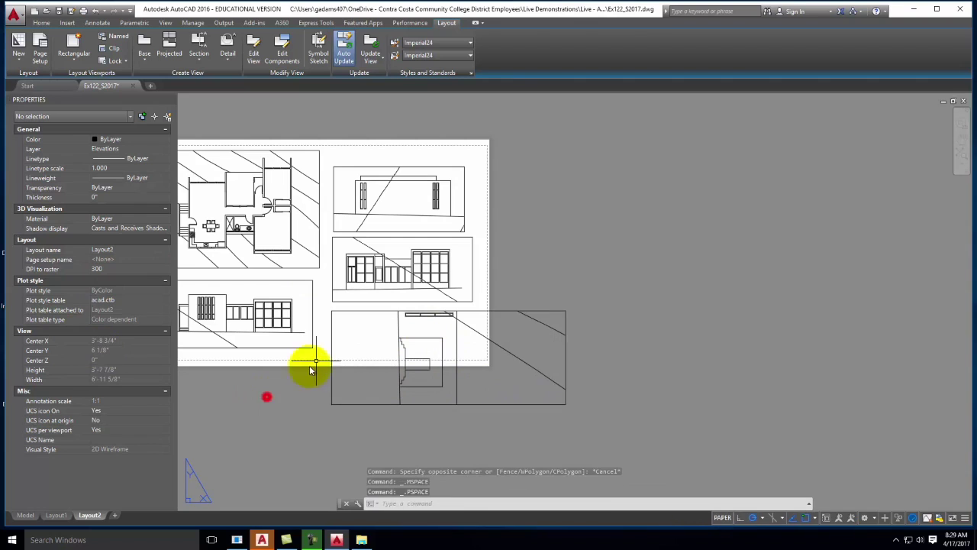
{"action": "left_click", "coordinate": [331, 343]}
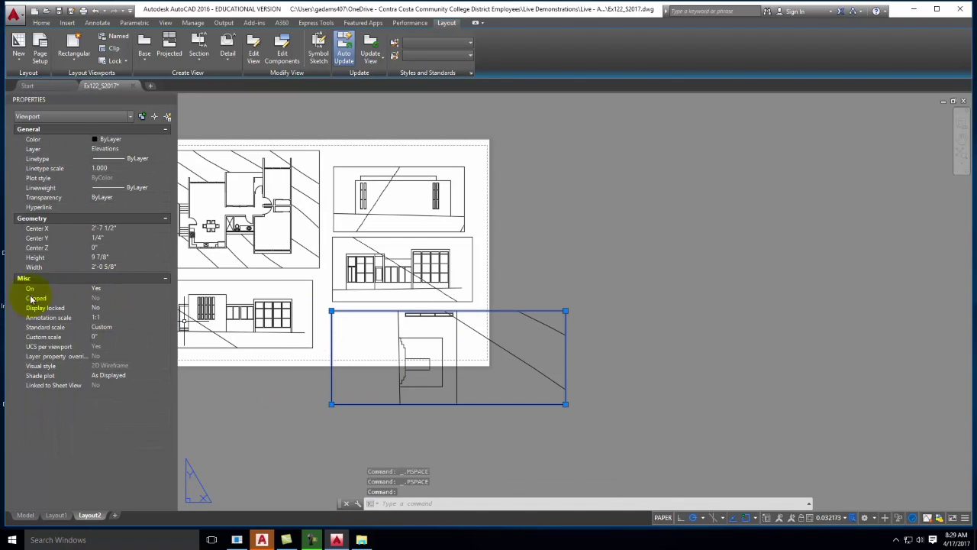
{"action": "left_click", "coordinate": [120, 327]}
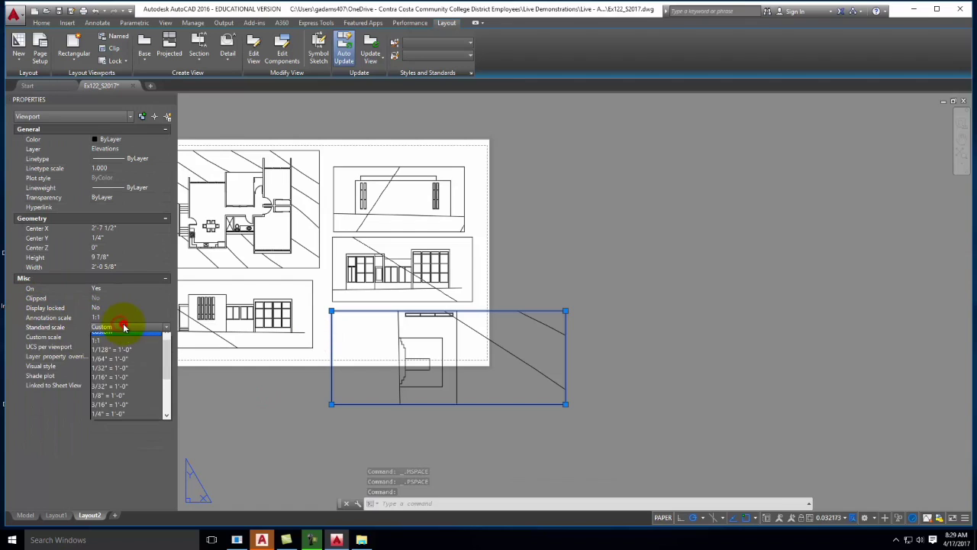
{"action": "left_click", "coordinate": [127, 419]}
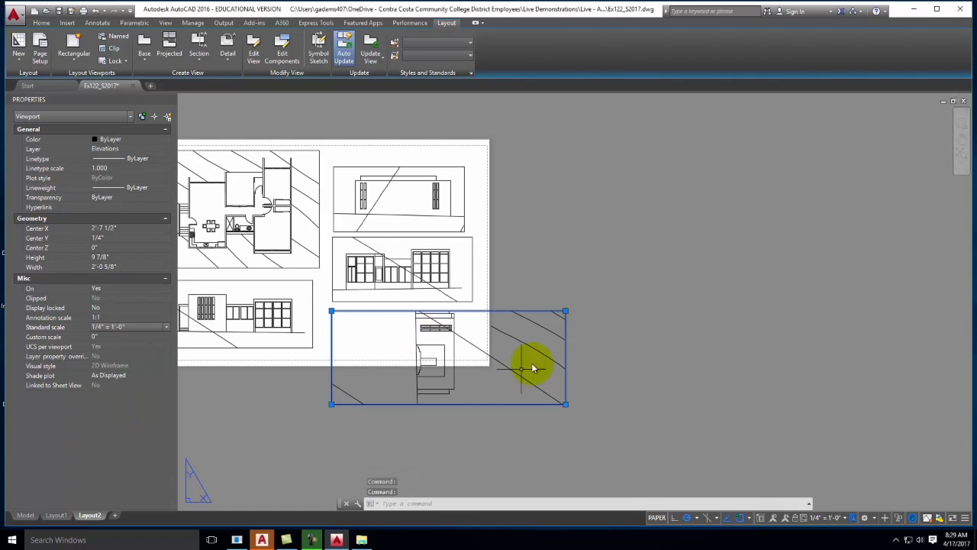
Rotate the entrance elevation viewport 90° counterclockwise about its upper-right corner so the elevation stands upright.
{"action": "type", "text": "r"}
{"action": "key", "text": "BackSpace"}
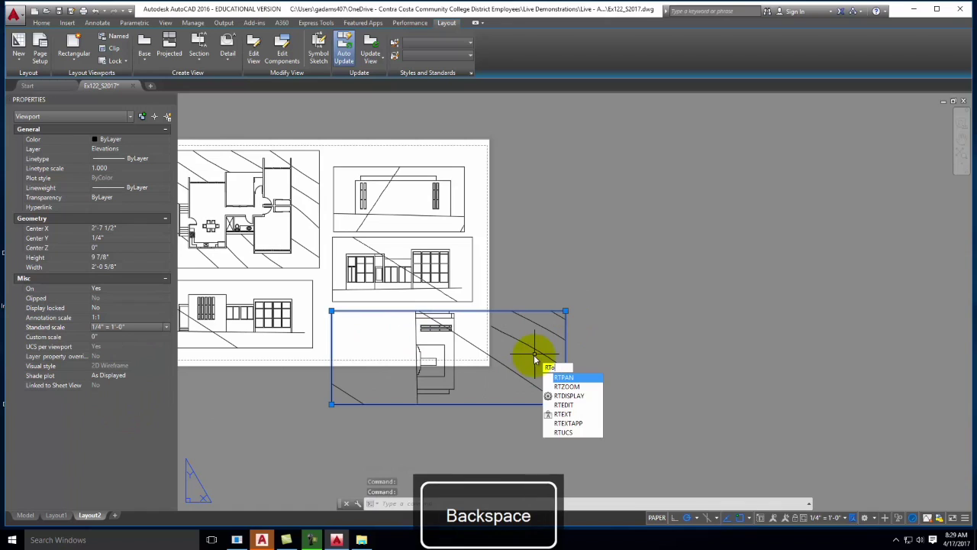
{"action": "key", "text": "Return"}
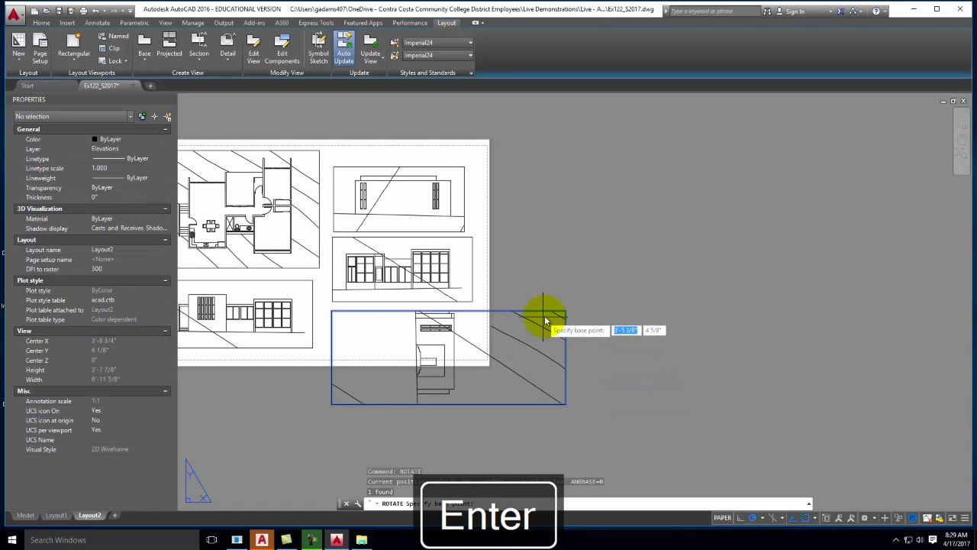
{"action": "left_click", "coordinate": [565, 310]}
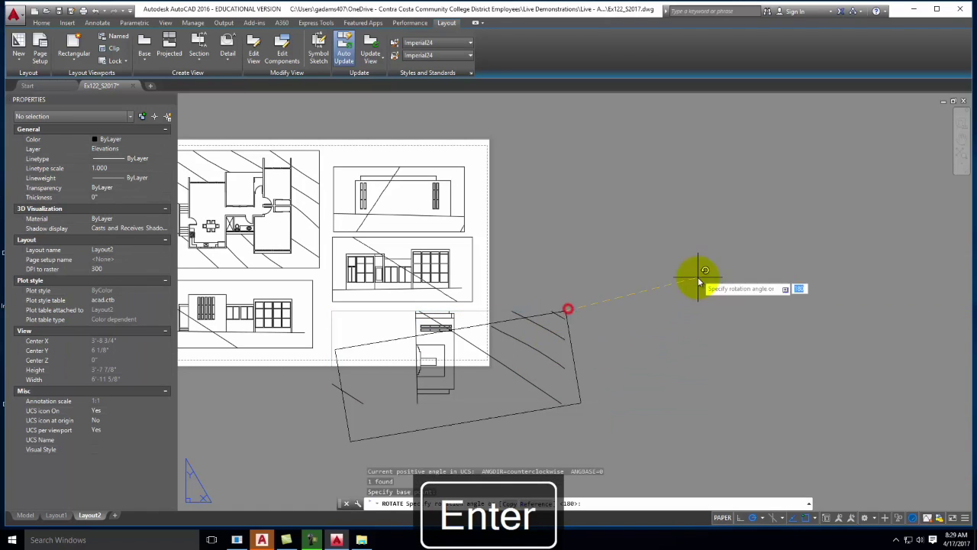
{"action": "left_click", "coordinate": [567, 214]}
{"action": "scroll", "coordinate": [522, 252], "scroll_direction": "down", "scroll_amount": 3}
{"action": "scroll", "coordinate": [555, 294], "scroll_direction": "up", "scroll_amount": 2}
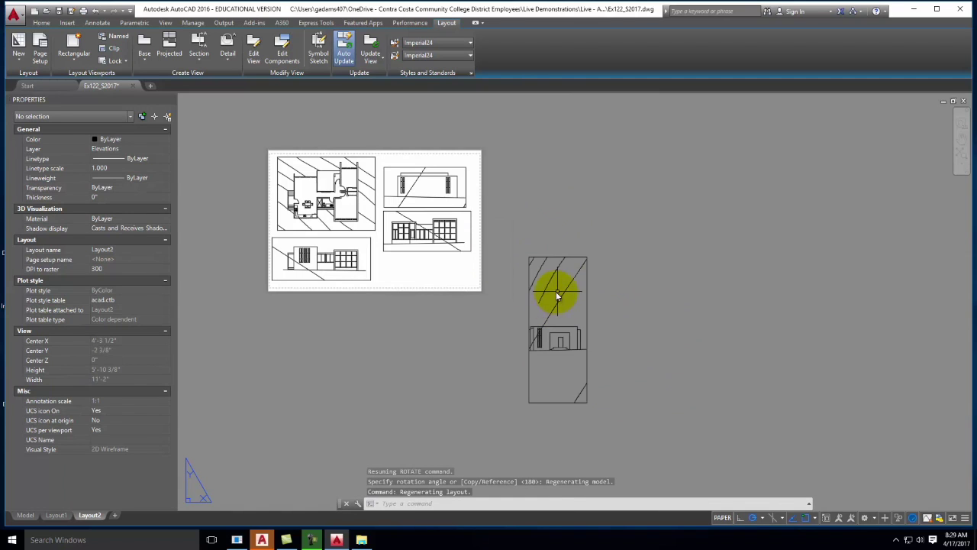
Stretch the rotated viewport's corners to fit the entrance elevation, about 1'-5 5/8" wide and 6 3/4" high.
{"action": "left_click", "coordinate": [587, 316]}
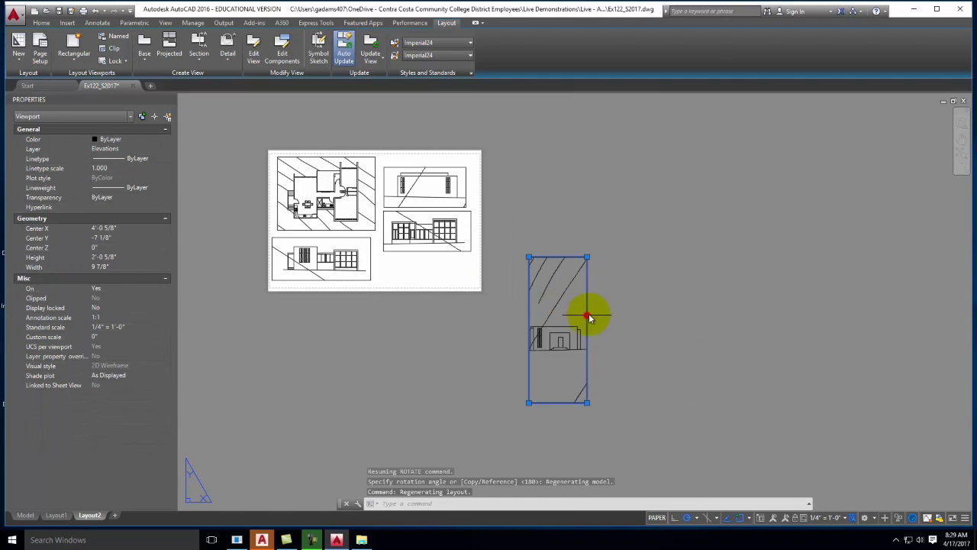
{"action": "left_click", "coordinate": [590, 262]}
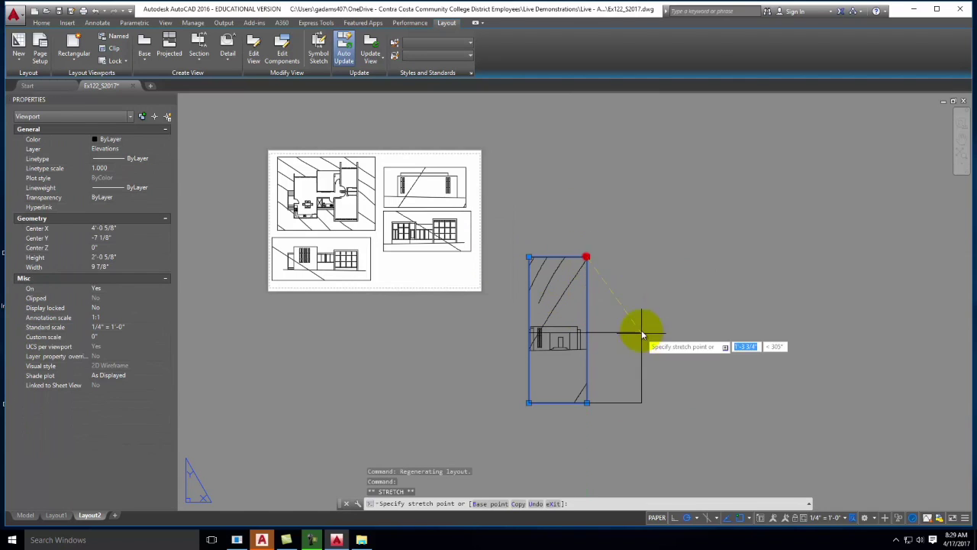
{"action": "left_click", "coordinate": [525, 403]}
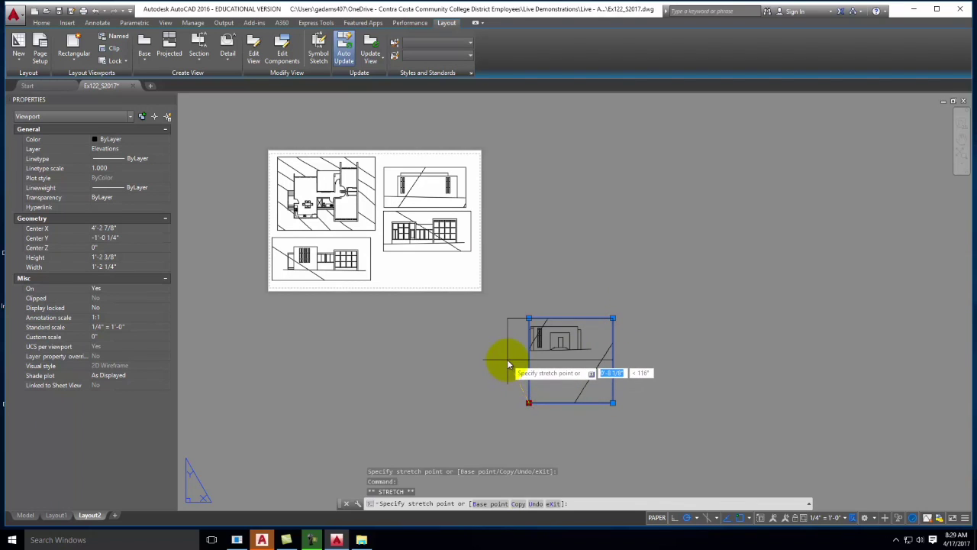
{"action": "left_click", "coordinate": [507, 358]}
Move the entrance elevation viewport onto the sheet, directly below the window elevation viewport.
{"action": "type", "text": "move"}
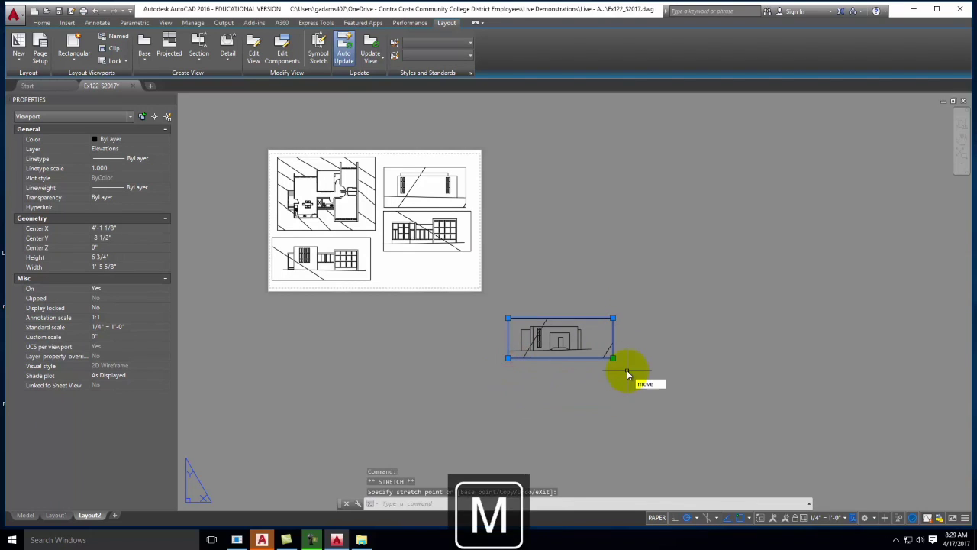
{"action": "key", "text": "Return"}
{"action": "left_click", "coordinate": [626, 370]}
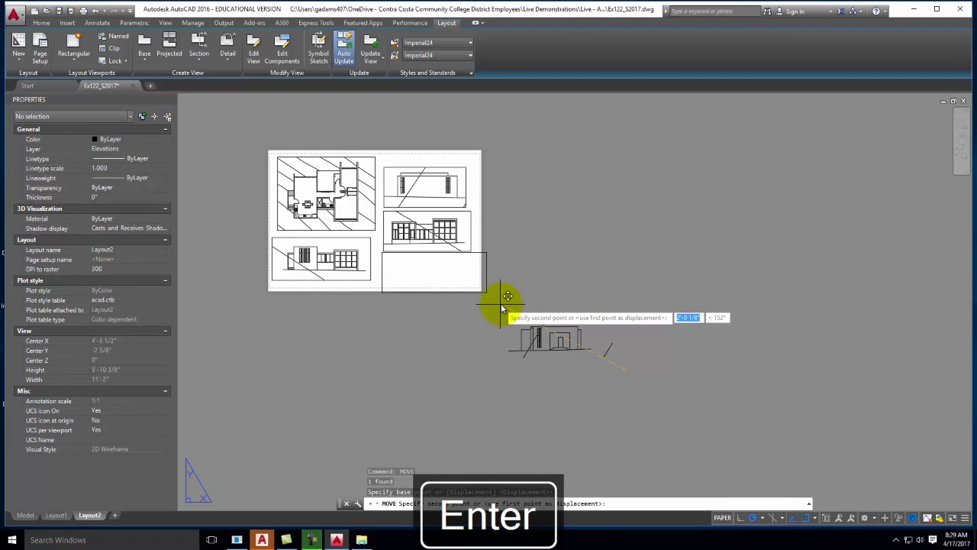
{"action": "left_click", "coordinate": [501, 305]}
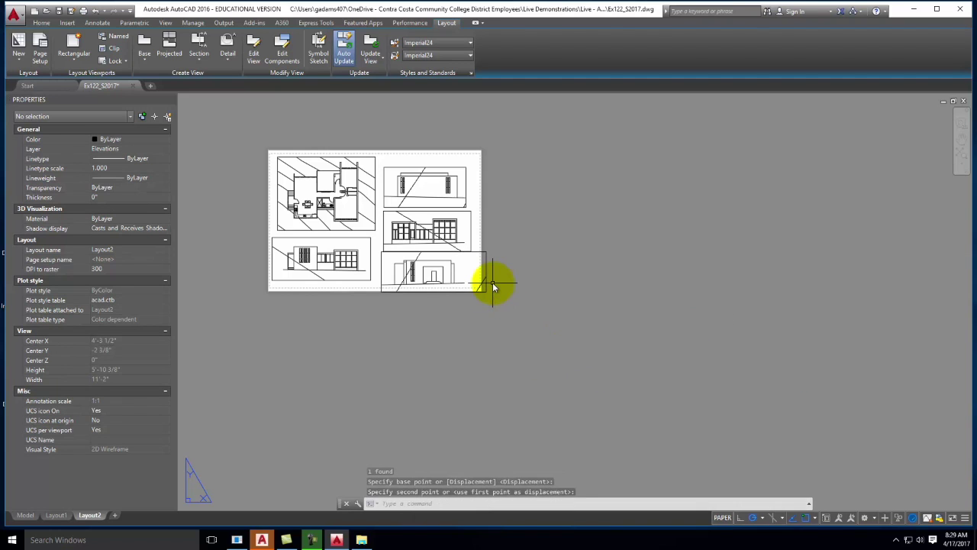
Lock the display of the three stacked elevation viewports beside the floor plan and deselect them.
{"action": "scroll", "coordinate": [392, 152], "scroll_direction": "up", "scroll_amount": 3}
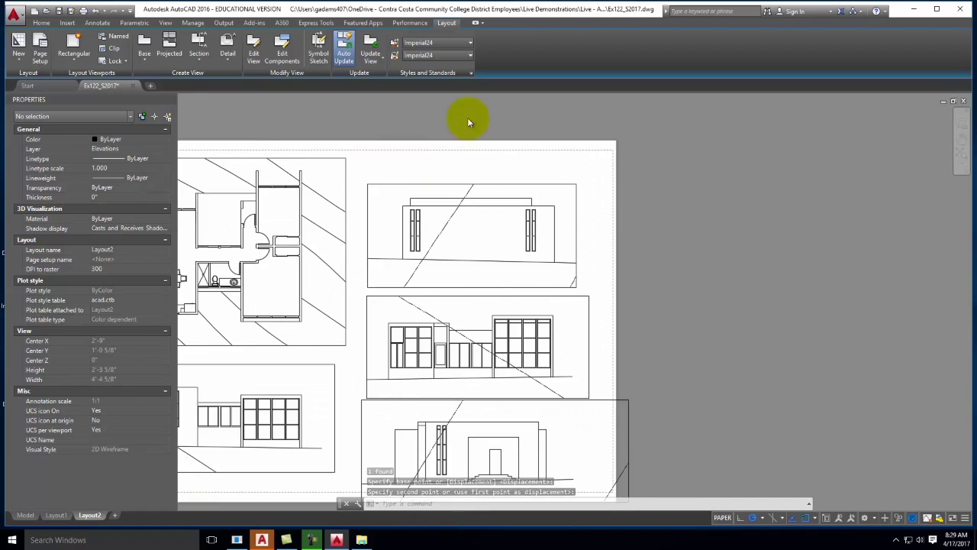
{"action": "scroll", "coordinate": [345, 154], "scroll_direction": "down", "scroll_amount": 1}
{"action": "scroll", "coordinate": [219, 135], "scroll_direction": "up", "scroll_amount": 1}
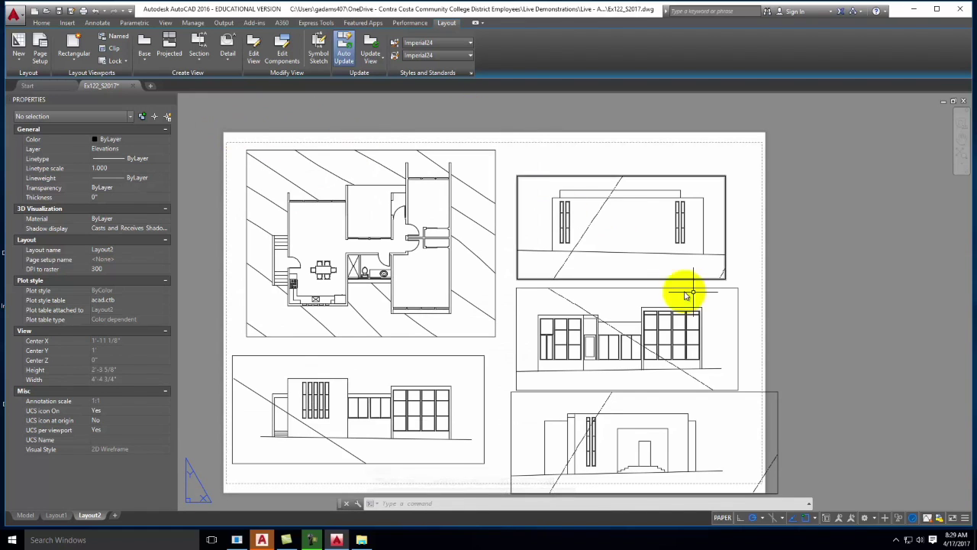
{"action": "left_click", "coordinate": [809, 396]}
{"action": "left_click", "coordinate": [725, 266]}
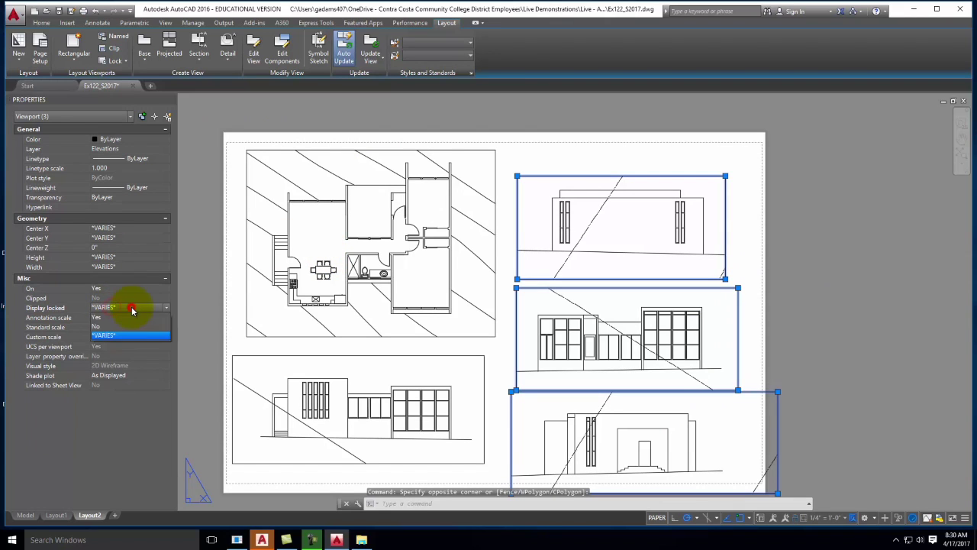
{"action": "left_click", "coordinate": [130, 326]}
{"action": "key", "text": "Escape"}
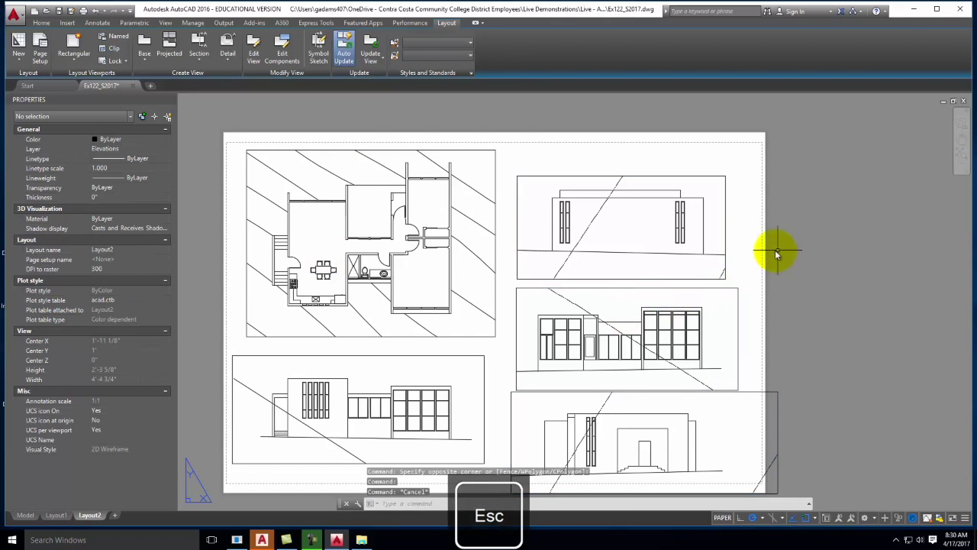
Move the three stacked elevation viewports straight up on the sheet, inside the printable area.
{"action": "scroll", "coordinate": [778, 271], "scroll_direction": "down", "scroll_amount": 2}
{"action": "left_click", "coordinate": [810, 393]}
{"action": "left_click", "coordinate": [727, 238]}
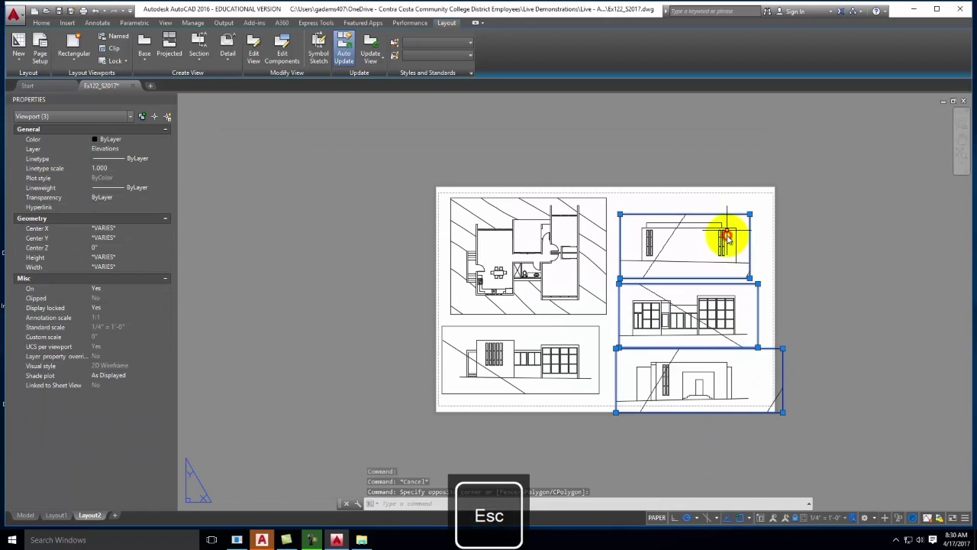
{"action": "key", "text": "Return"}
{"action": "left_click", "coordinate": [824, 236]}
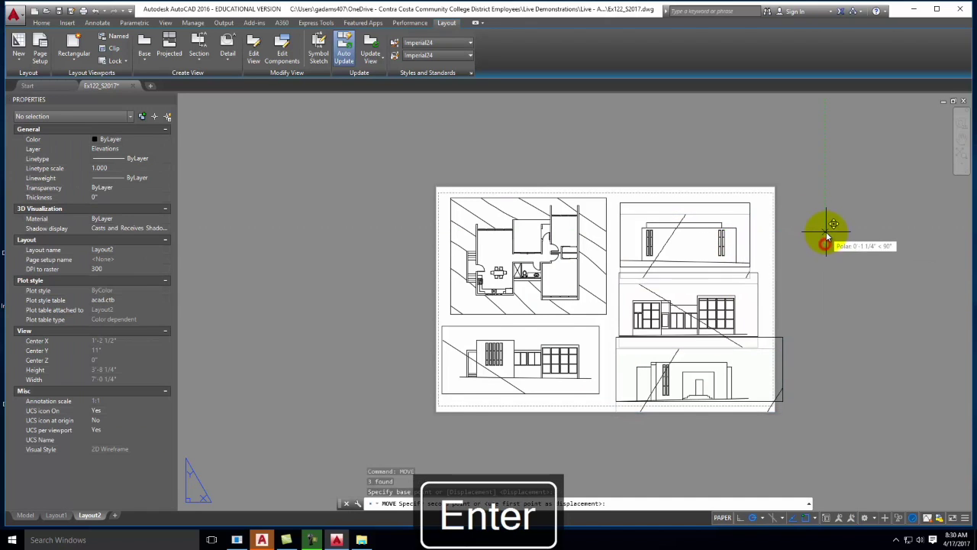
{"action": "key", "text": "Escape"}
Shrink the entrance elevation viewport from its upper-right corner to about 1'-3 1/8" by 6 1/2", within the sheet margin.
{"action": "scroll", "coordinate": [797, 347], "scroll_direction": "up", "scroll_amount": 4}
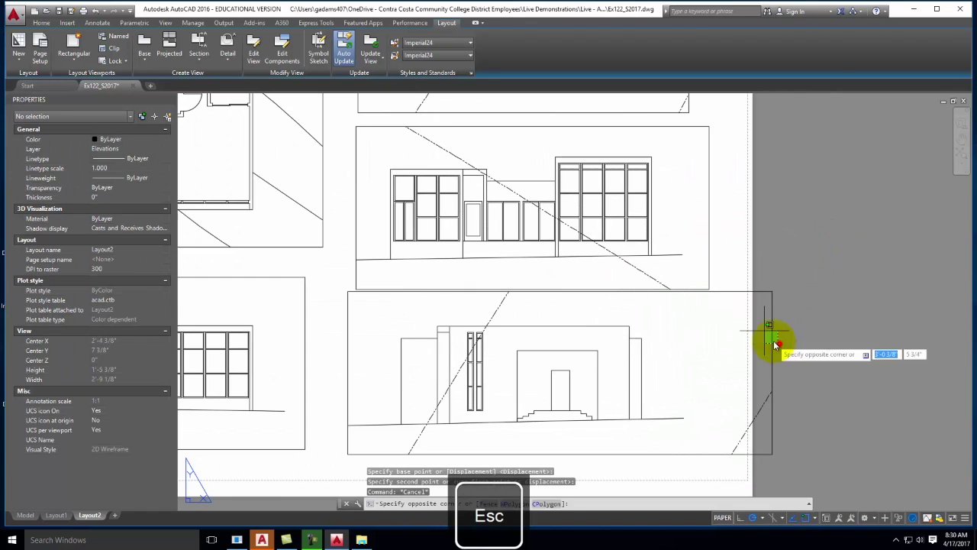
{"action": "left_click", "coordinate": [760, 322]}
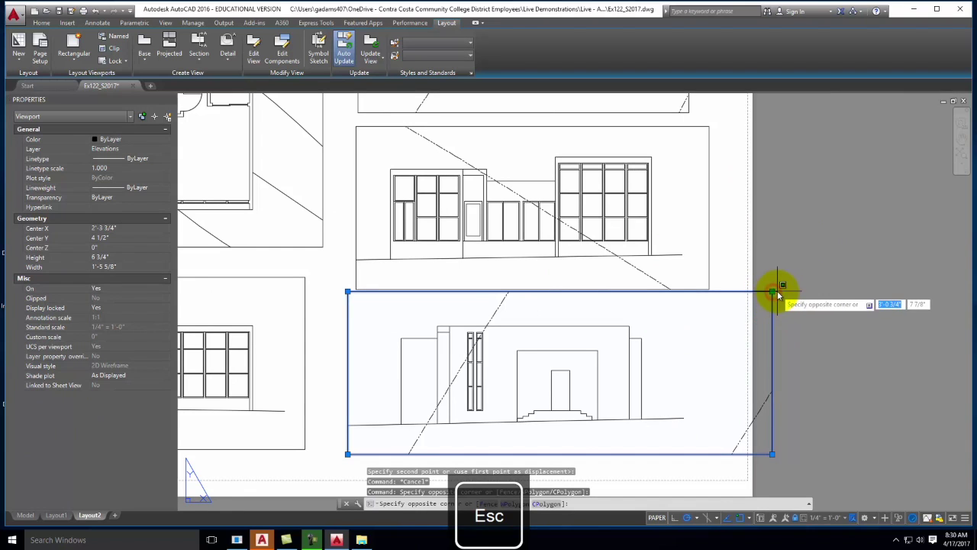
{"action": "left_click", "coordinate": [773, 292]}
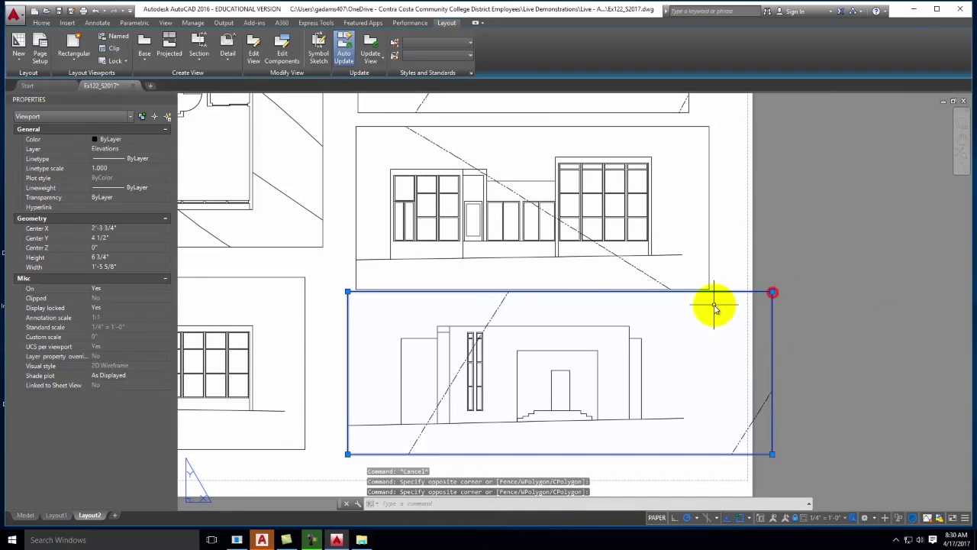
{"action": "left_click", "coordinate": [773, 293]}
{"action": "left_click", "coordinate": [712, 296]}
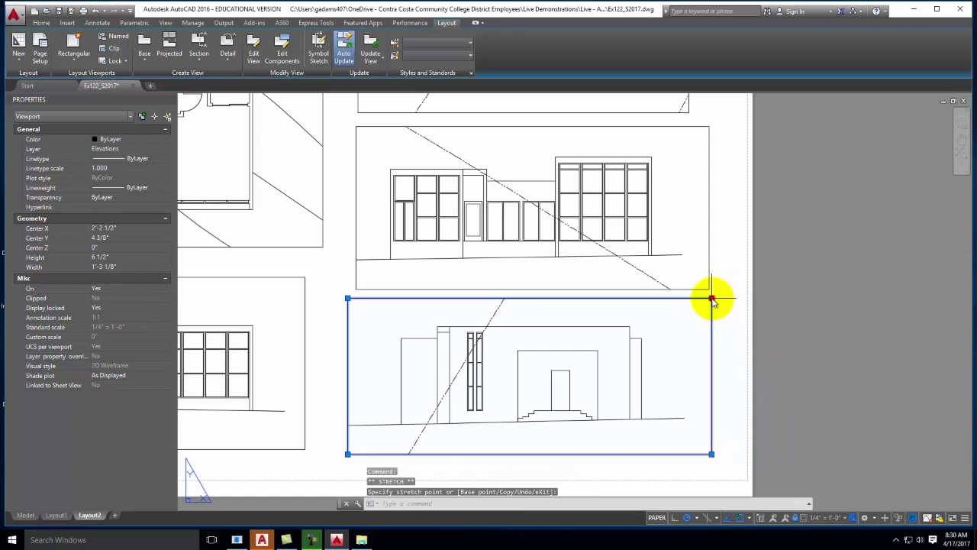
{"action": "scroll", "coordinate": [496, 343], "scroll_direction": "down", "scroll_amount": 5}
{"action": "key", "text": "Escape"}
{"action": "key", "text": "Escape"}
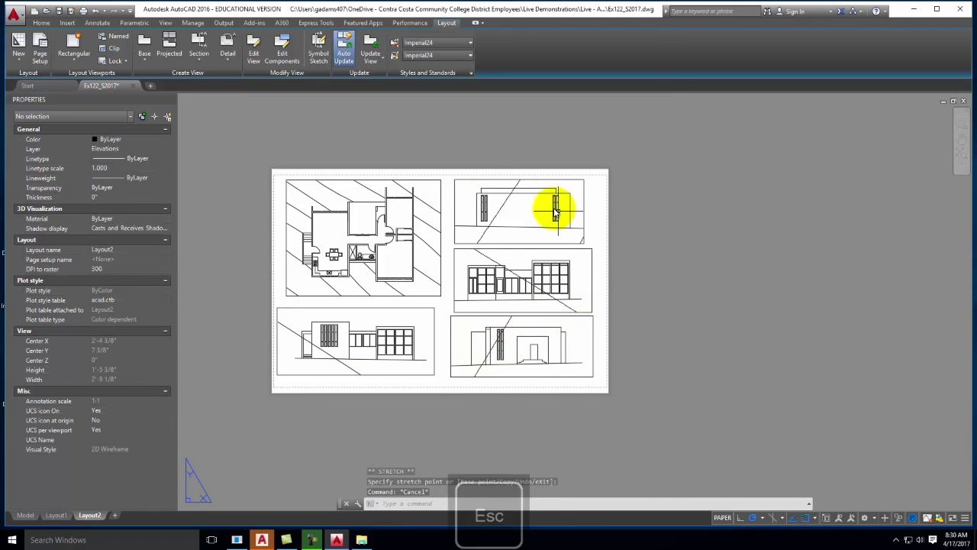
Draw a vertical construction line (XLINE) through the right wall's base corner in the uppermost stacked elevation.
{"action": "scroll", "coordinate": [563, 234], "scroll_direction": "up", "scroll_amount": 2}
{"action": "type", "text": "x"}
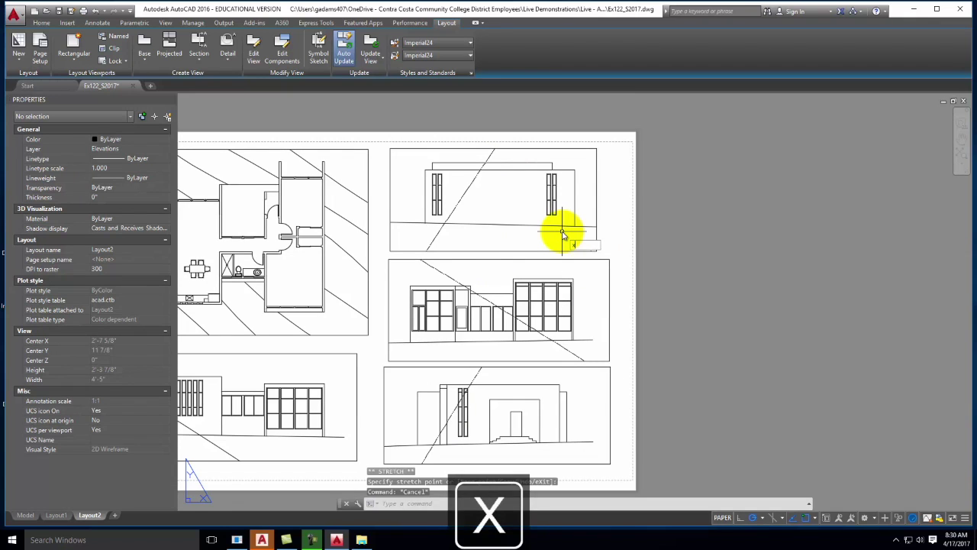
{"action": "key", "text": "Return"}
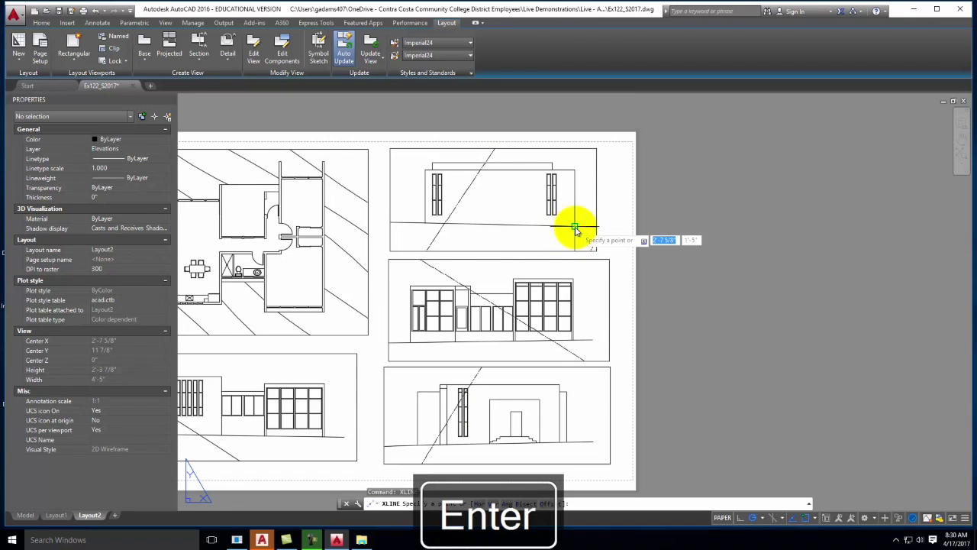
{"action": "left_click", "coordinate": [574, 224]}
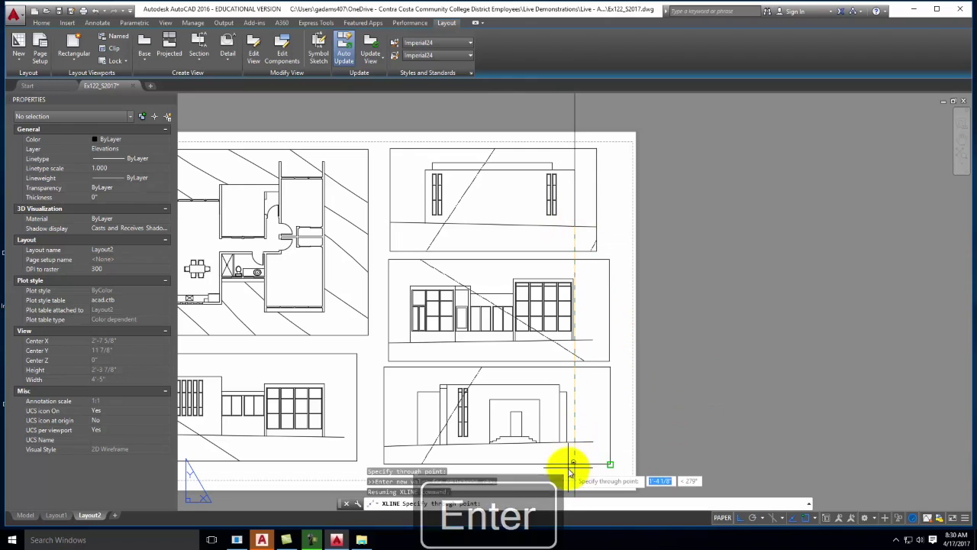
{"action": "key", "text": "Escape"}
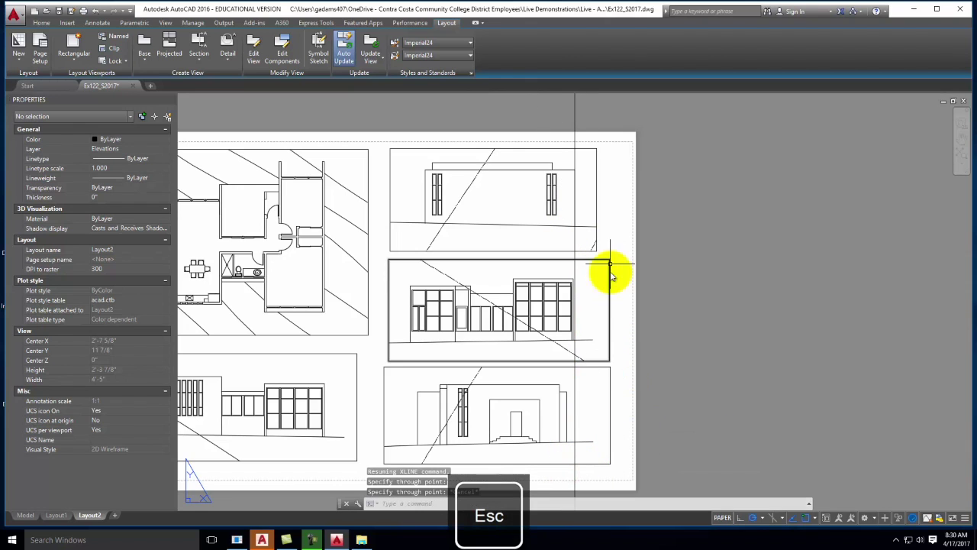
Move the middle elevation viewport horizontally so its building's right edge lines up with the vertical construction line.
{"action": "left_click", "coordinate": [613, 248]}
{"action": "left_click", "coordinate": [606, 255]}
{"action": "scroll", "coordinate": [585, 272], "scroll_direction": "up", "scroll_amount": 2}
{"action": "scroll", "coordinate": [584, 275], "scroll_direction": "up", "scroll_amount": 2}
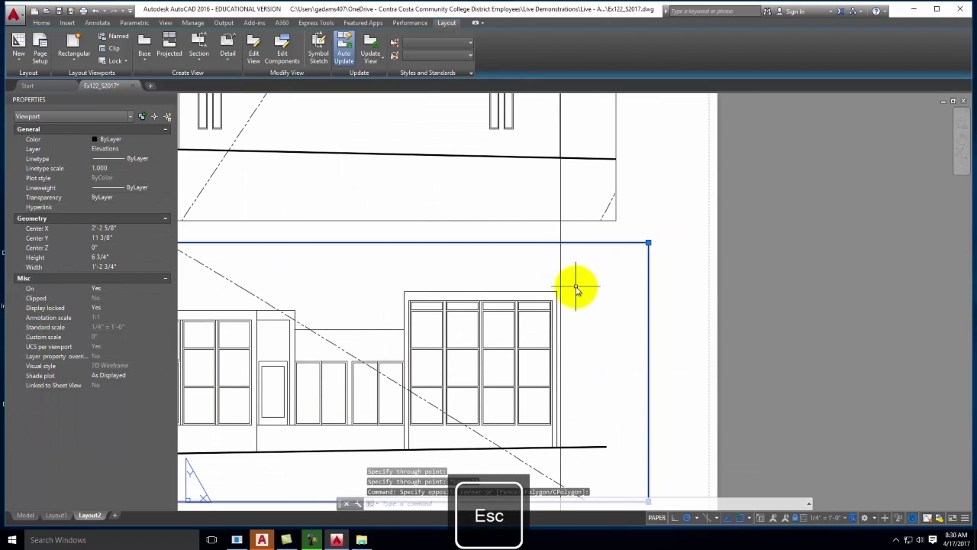
{"action": "key", "text": "Return"}
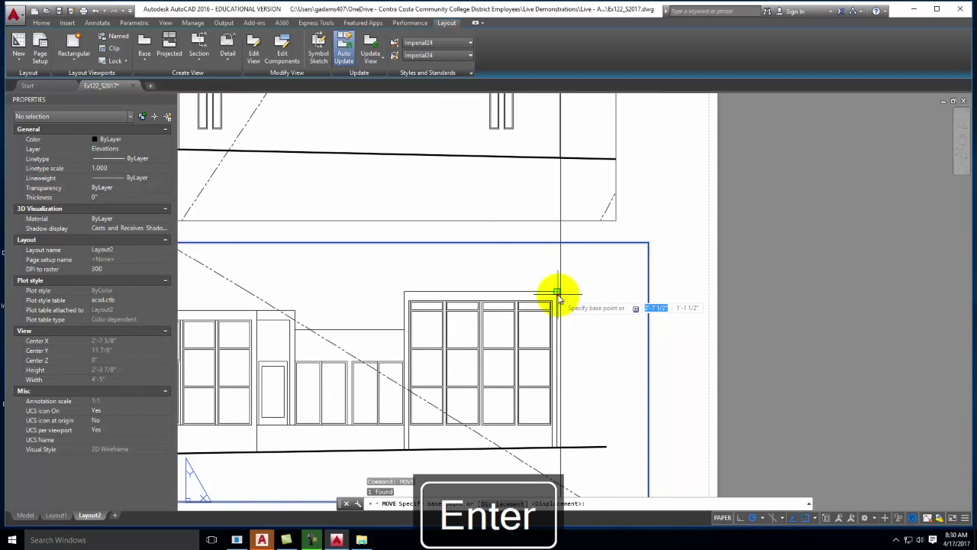
{"action": "left_click", "coordinate": [561, 294]}
{"action": "left_click", "coordinate": [563, 291]}
{"action": "scroll", "coordinate": [567, 252], "scroll_direction": "down", "scroll_amount": 5}
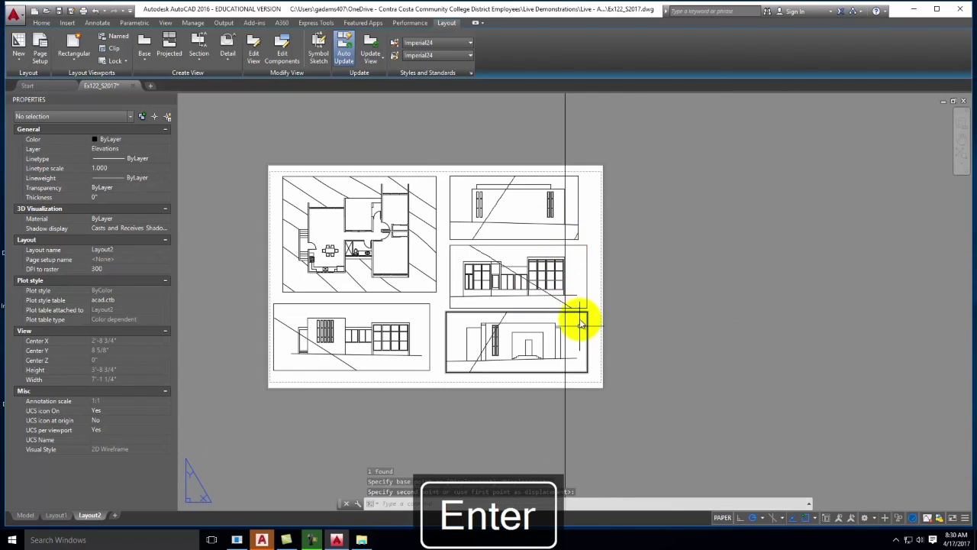
Move the bottom entrance elevation viewport horizontally so its building's right edge lines up with the vertical construction line.
{"action": "scroll", "coordinate": [580, 335], "scroll_direction": "up", "scroll_amount": 4}
{"action": "key", "text": "Escape"}
{"action": "left_click", "coordinate": [589, 305]}
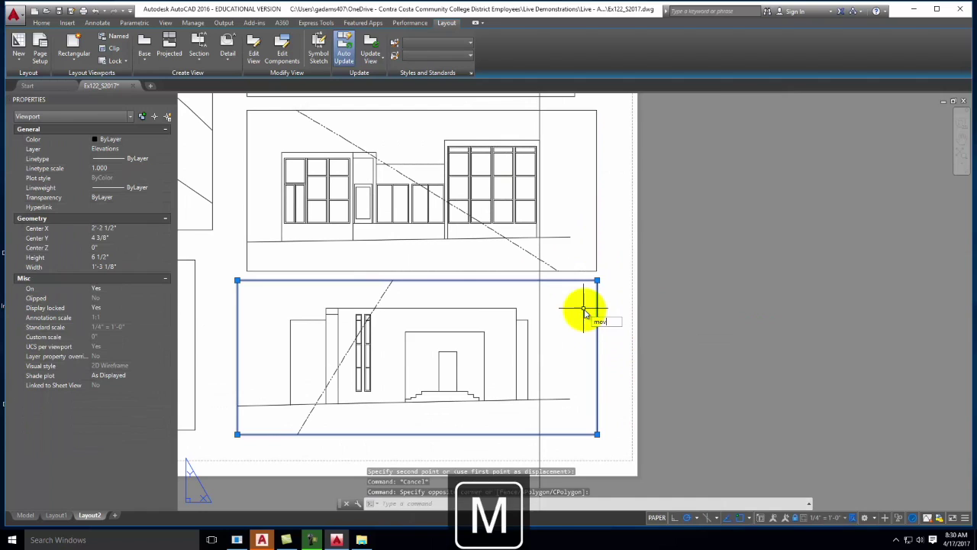
{"action": "key", "text": "Return"}
{"action": "left_click", "coordinate": [525, 322]}
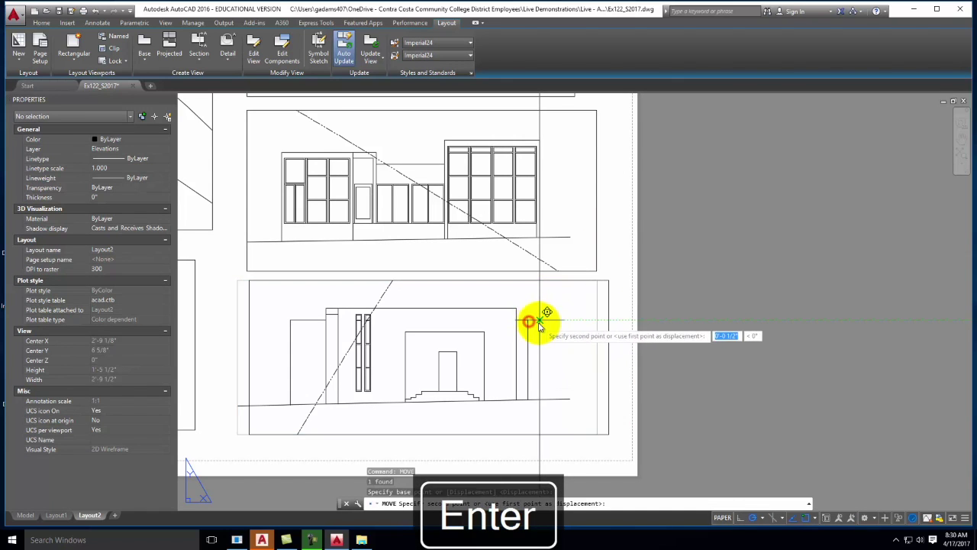
{"action": "key", "text": "Escape"}
{"action": "scroll", "coordinate": [565, 290], "scroll_direction": "down", "scroll_amount": 3}
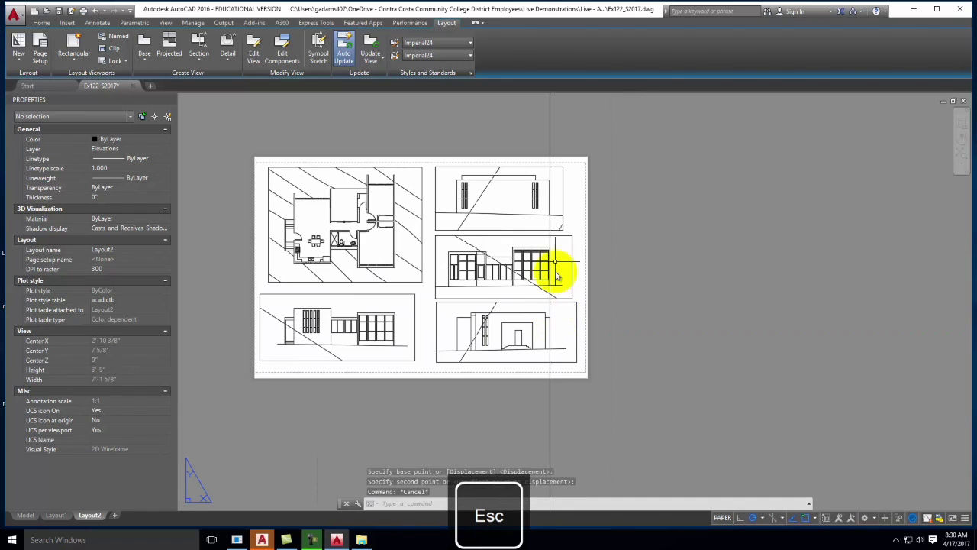
Erase the vertical construction line from the layout.
{"action": "left_click", "coordinate": [563, 148]}
{"action": "scroll", "coordinate": [541, 181], "scroll_direction": "up", "scroll_amount": 5}
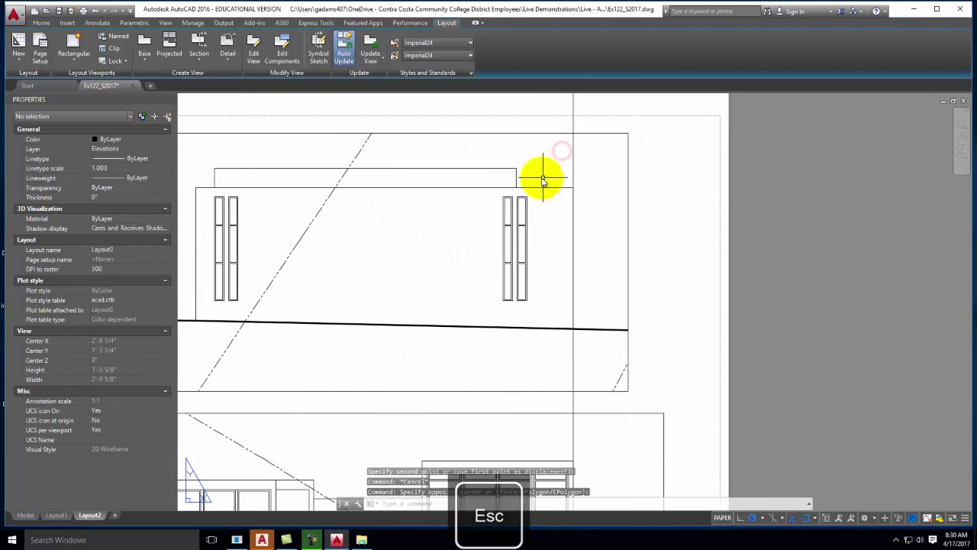
{"action": "scroll", "coordinate": [572, 191], "scroll_direction": "down", "scroll_amount": 5}
{"action": "left_click", "coordinate": [580, 148]}
{"action": "left_click", "coordinate": [543, 134]}
{"action": "key", "text": "Delete"}
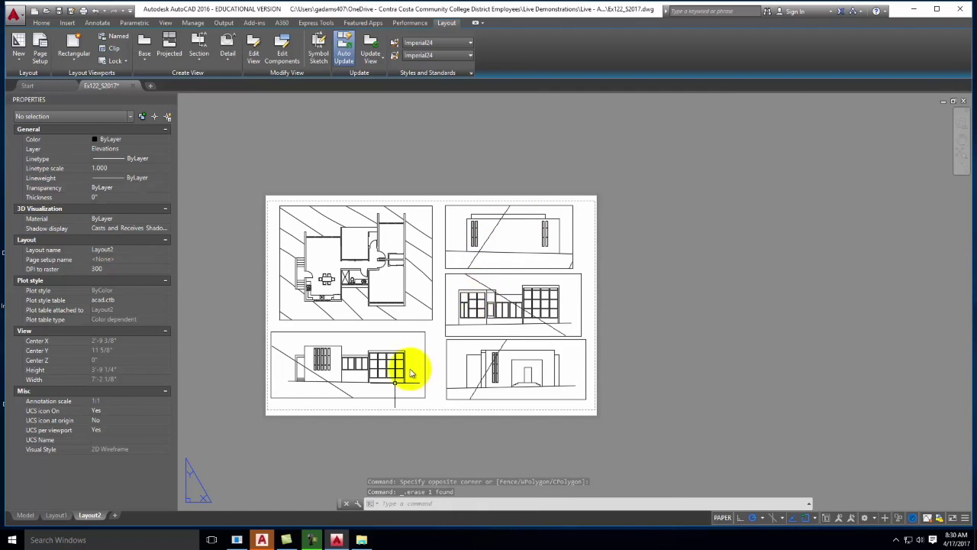
Try freezing the Topography layer in all viewports, and thaw it again.
{"action": "scroll", "coordinate": [313, 373], "scroll_direction": "up", "scroll_amount": 4}
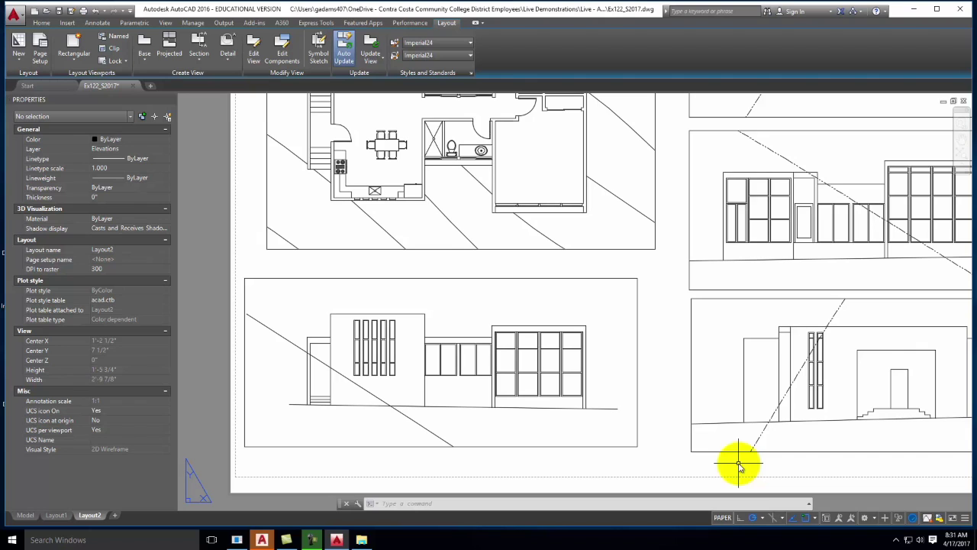
{"action": "left_click", "coordinate": [49, 24]}
{"action": "left_click", "coordinate": [464, 36]}
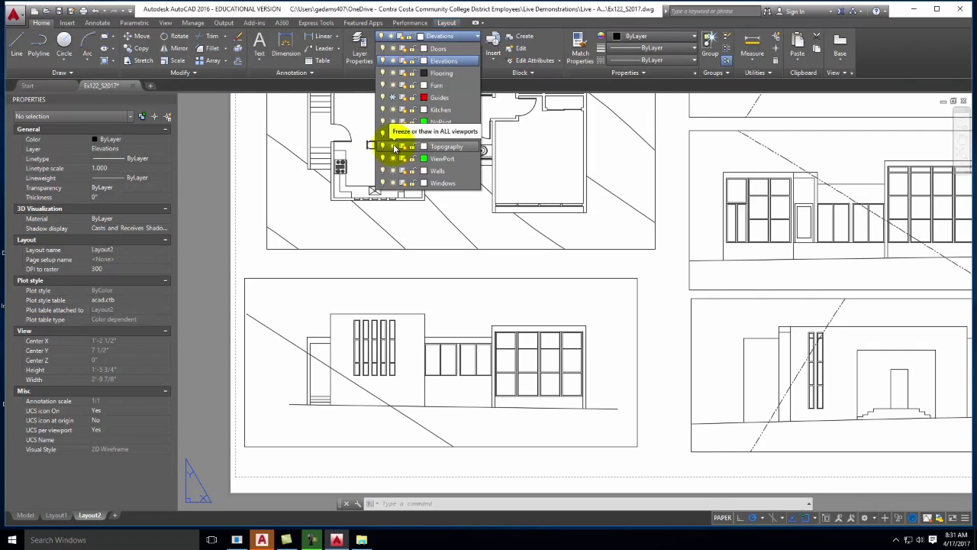
{"action": "left_click", "coordinate": [393, 146]}
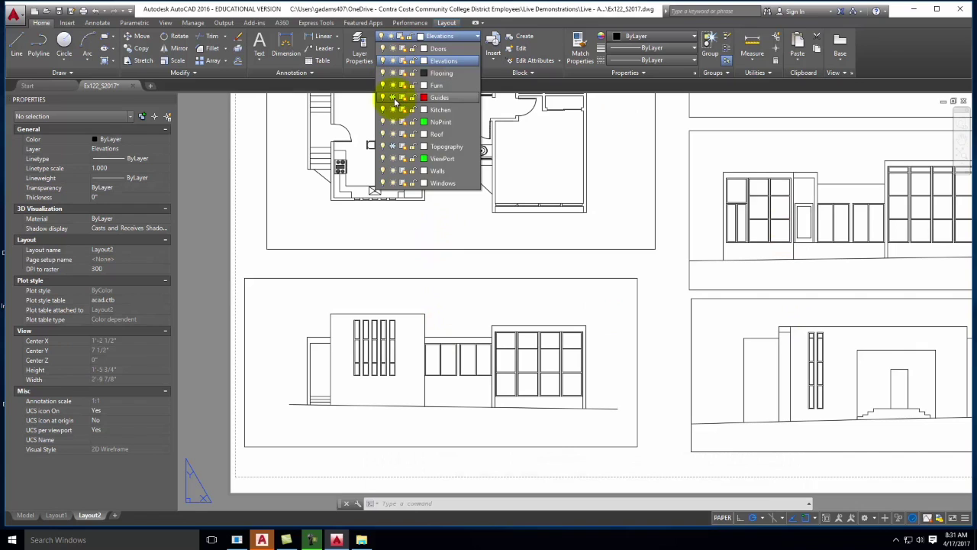
{"action": "left_click", "coordinate": [393, 146]}
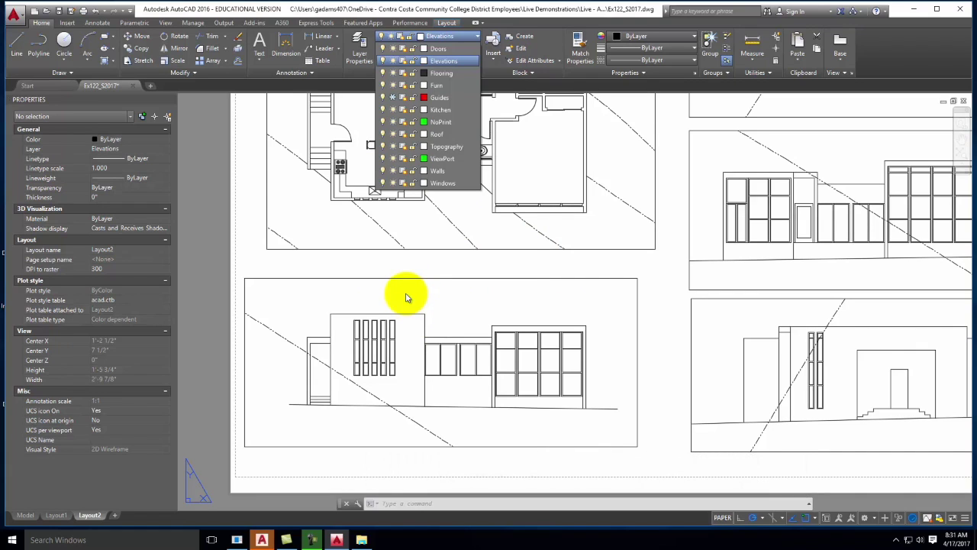
{"action": "key", "text": "Escape"}
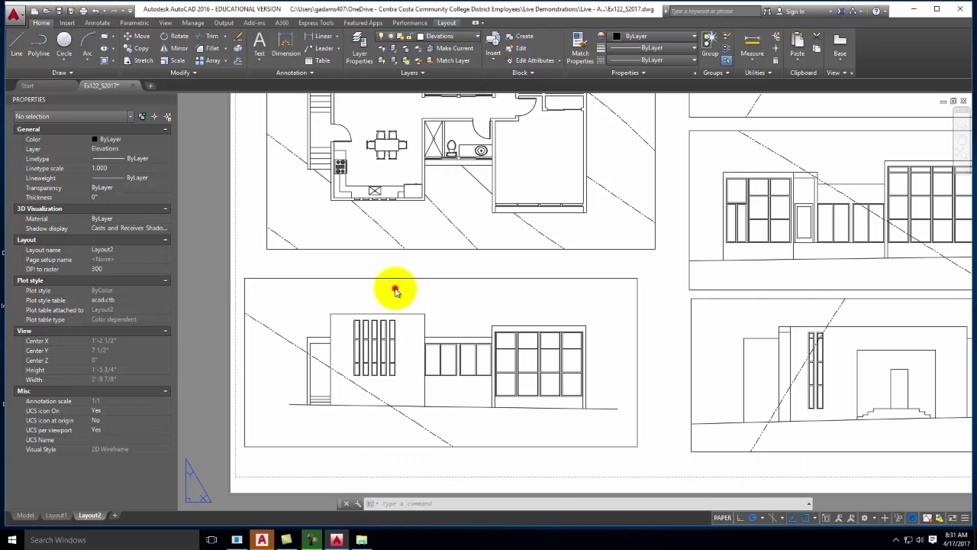
Activate the elevation viewport below the floor plan and look through its layer list.
{"action": "left_click", "coordinate": [392, 286]}
{"action": "double_click", "coordinate": [397, 298]}
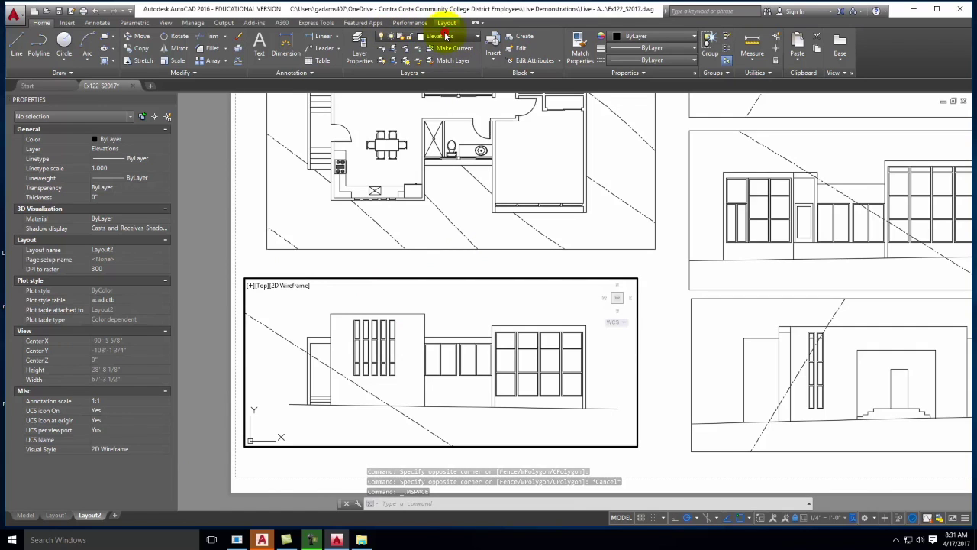
{"action": "left_click", "coordinate": [393, 36]}
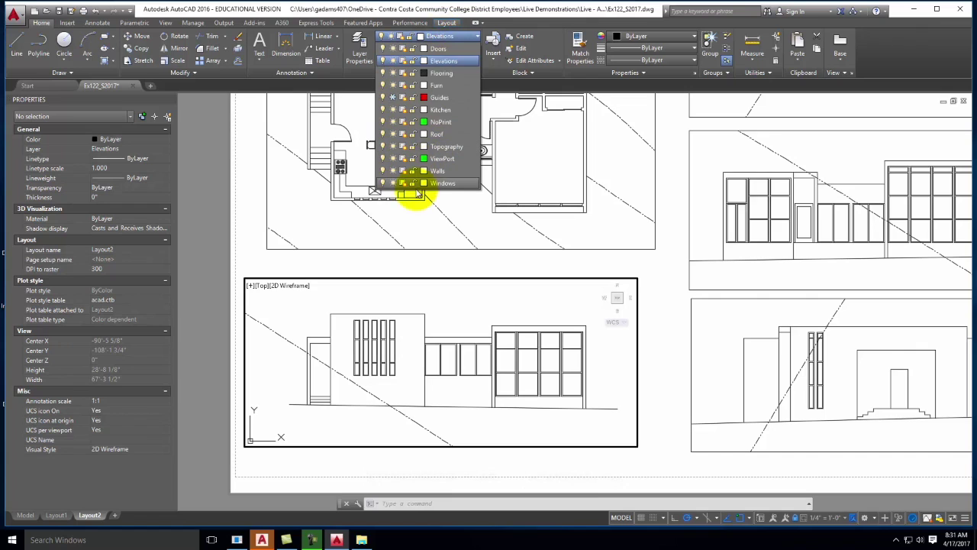
{"action": "key", "text": "Escape"}
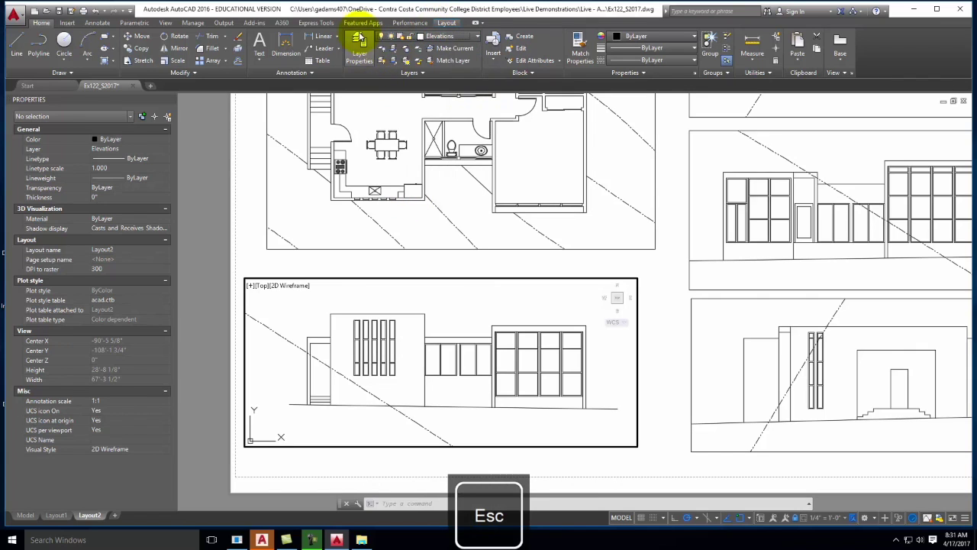
Widen the Layer Properties Manager to expose its viewport freeze settings, and freeze Topography only in the elevation viewport below the floor plan.
{"action": "left_click", "coordinate": [357, 52]}
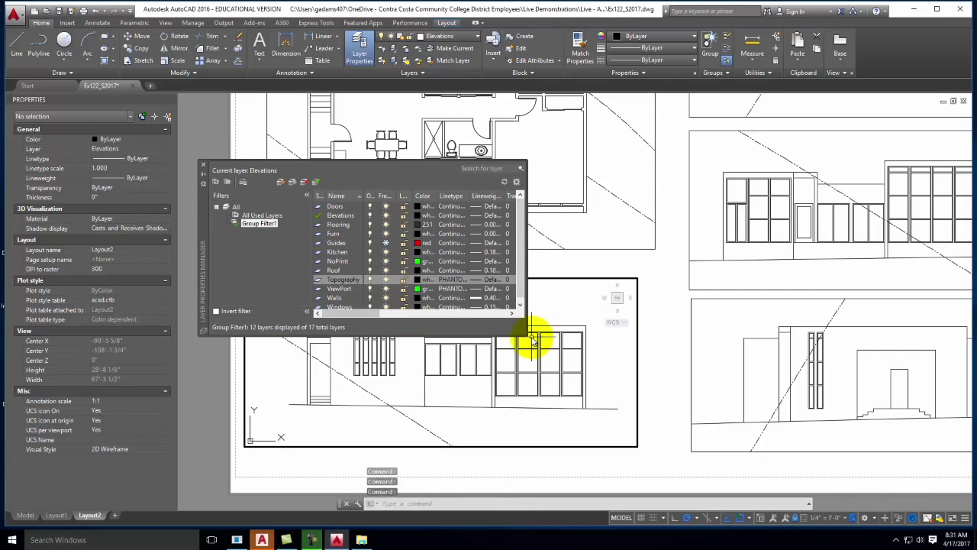
{"action": "left_click_drag", "start_coordinate": [524, 336], "coordinate": [826, 365]}
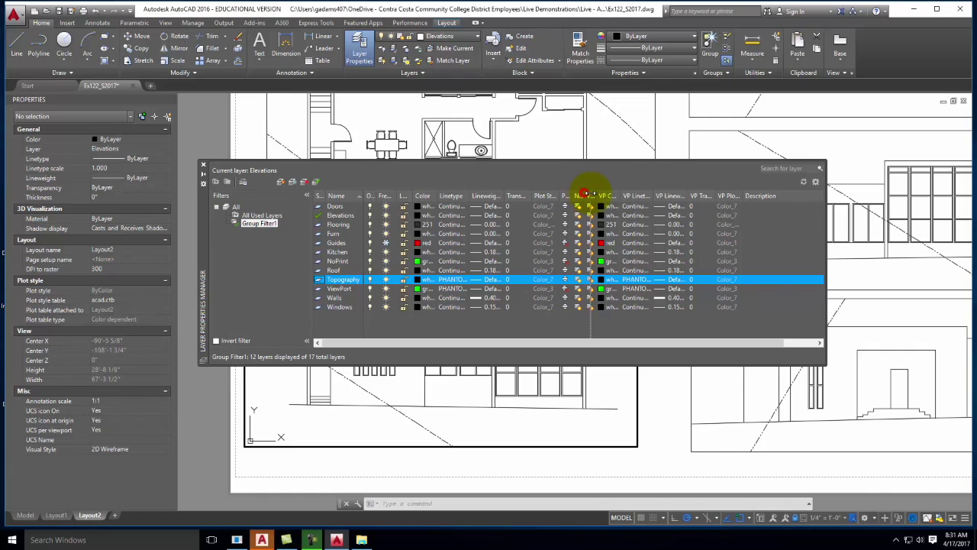
{"action": "left_click_drag", "start_coordinate": [610, 193], "coordinate": [660, 196]}
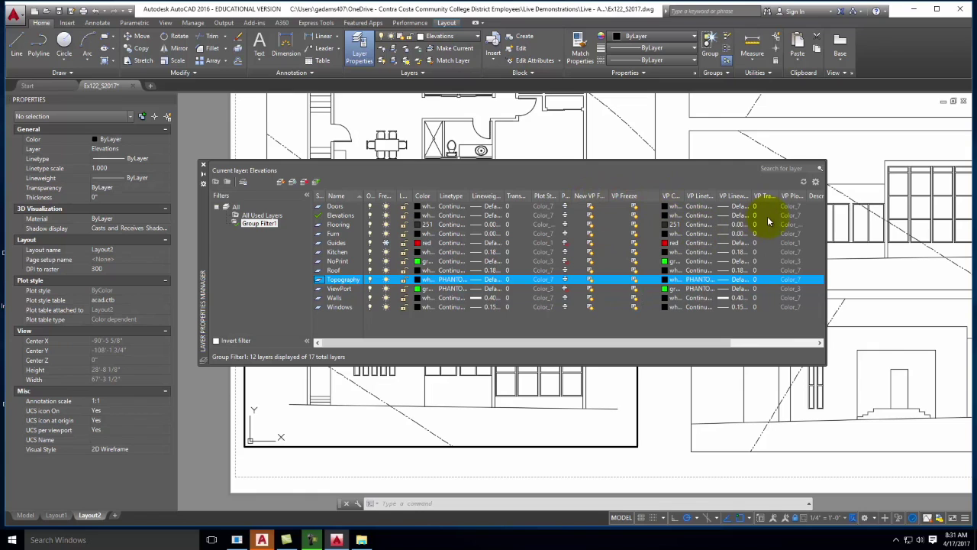
{"action": "left_click_drag", "start_coordinate": [440, 342], "coordinate": [403, 341]}
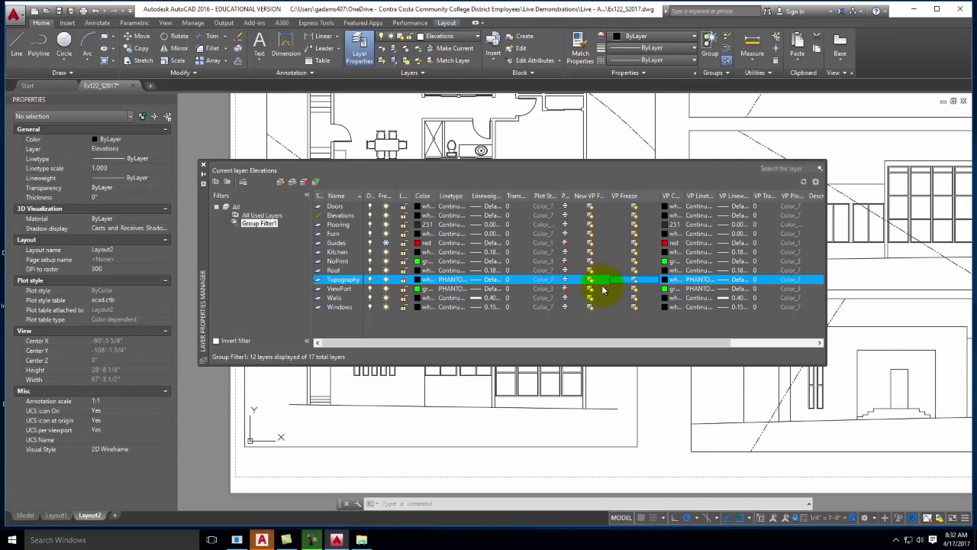
{"action": "double_click", "coordinate": [340, 393]}
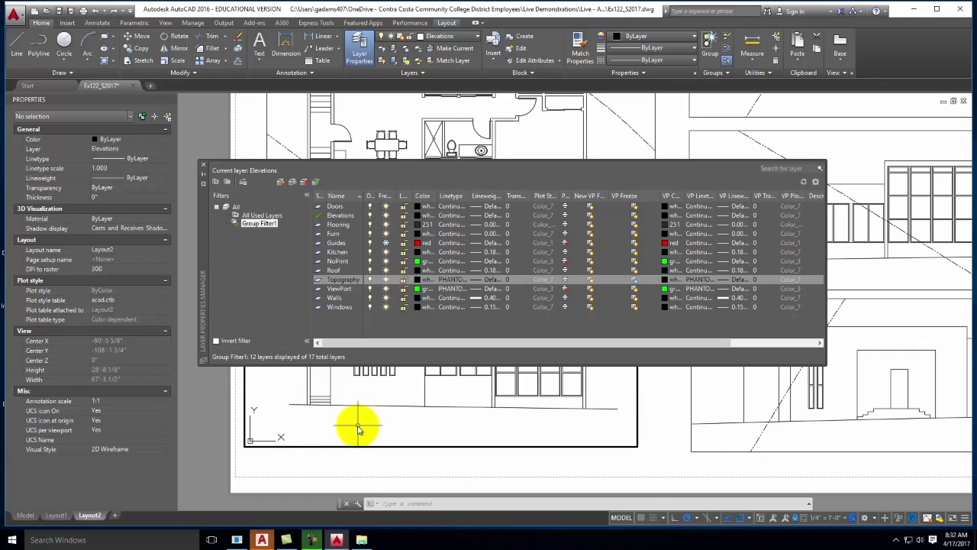
Freeze the Topography layer individually in each of the three stacked elevation viewports, and return to paper space.
{"action": "left_click", "coordinate": [718, 395]}
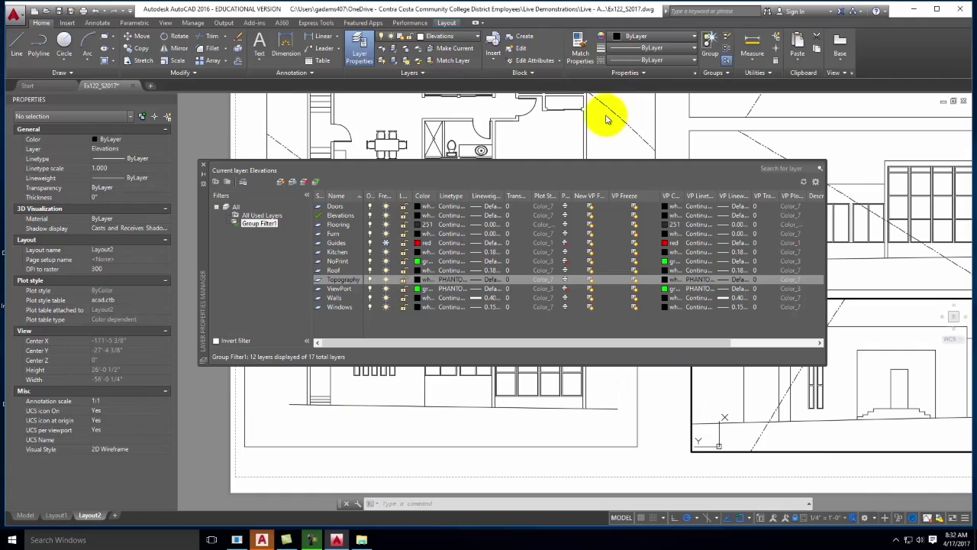
{"action": "left_click", "coordinate": [633, 281]}
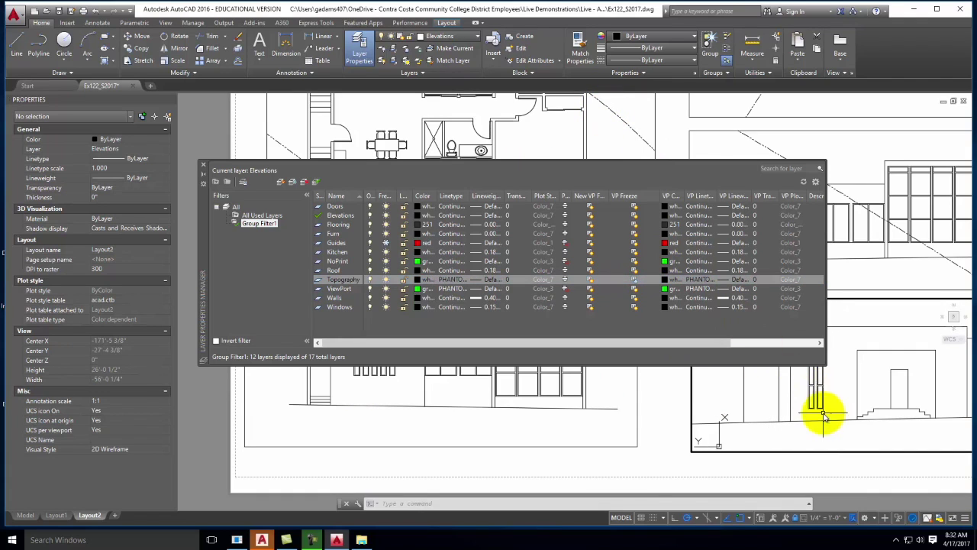
{"action": "left_click", "coordinate": [864, 150]}
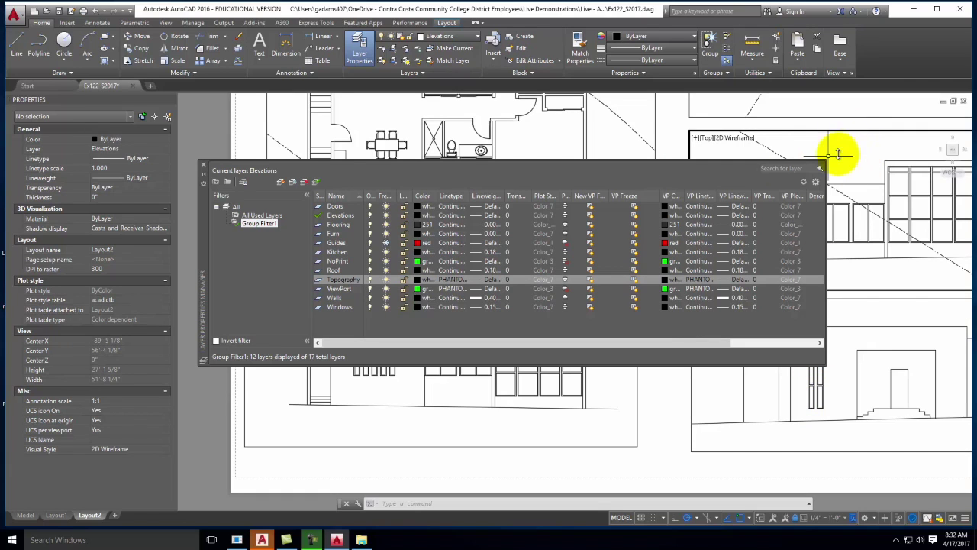
{"action": "left_click", "coordinate": [634, 281]}
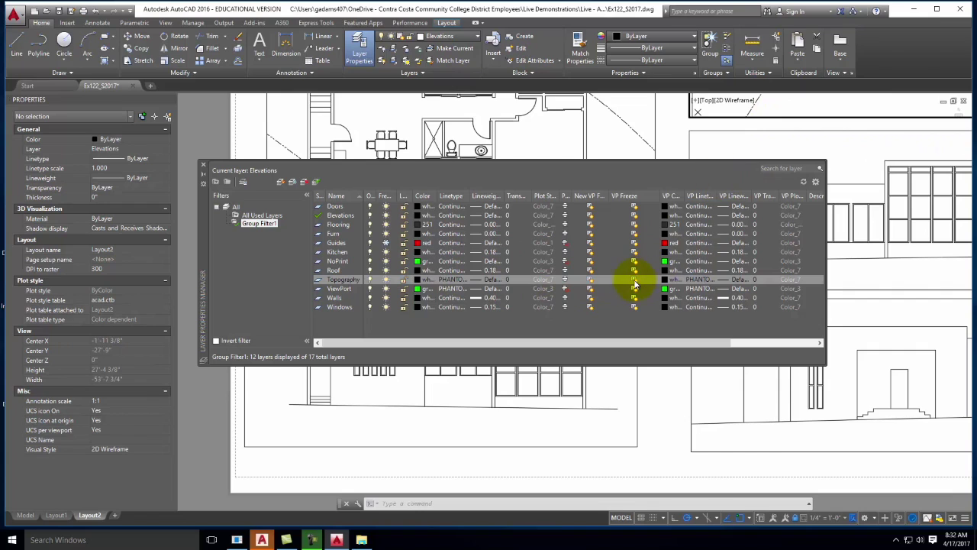
{"action": "left_click", "coordinate": [634, 281]}
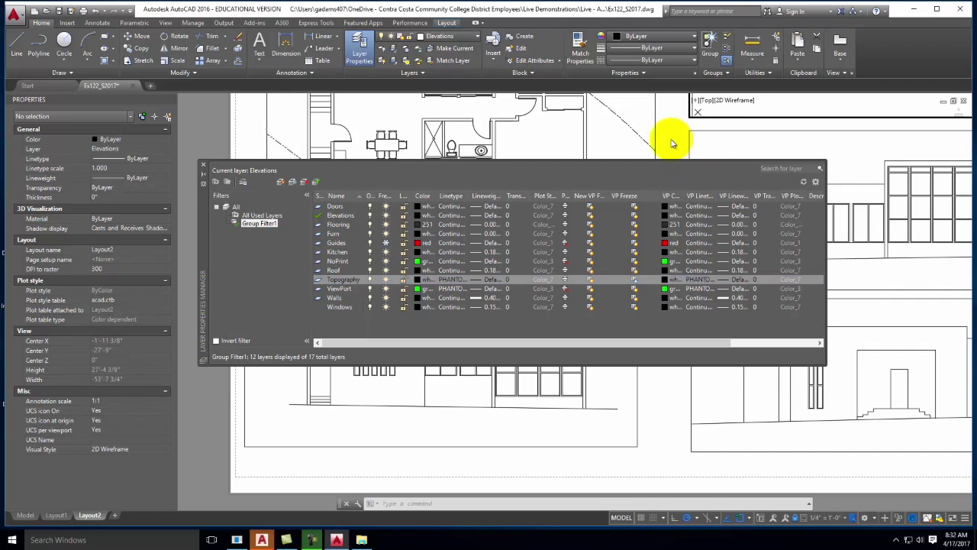
{"action": "left_click", "coordinate": [204, 164]}
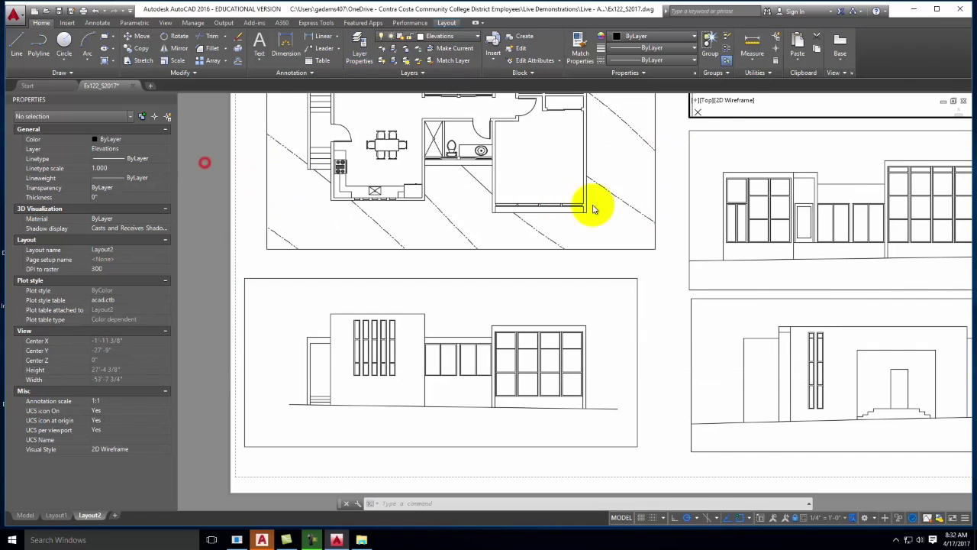
{"action": "double_click", "coordinate": [663, 274]}
{"action": "scroll", "coordinate": [486, 319], "scroll_direction": "down", "scroll_amount": 4}
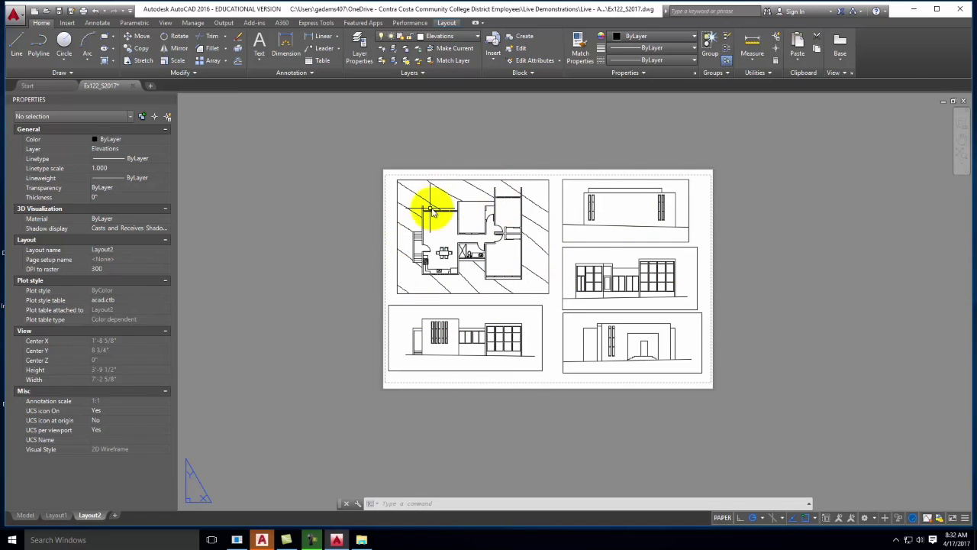
{"action": "scroll", "coordinate": [528, 288], "scroll_direction": "up", "scroll_amount": 2}
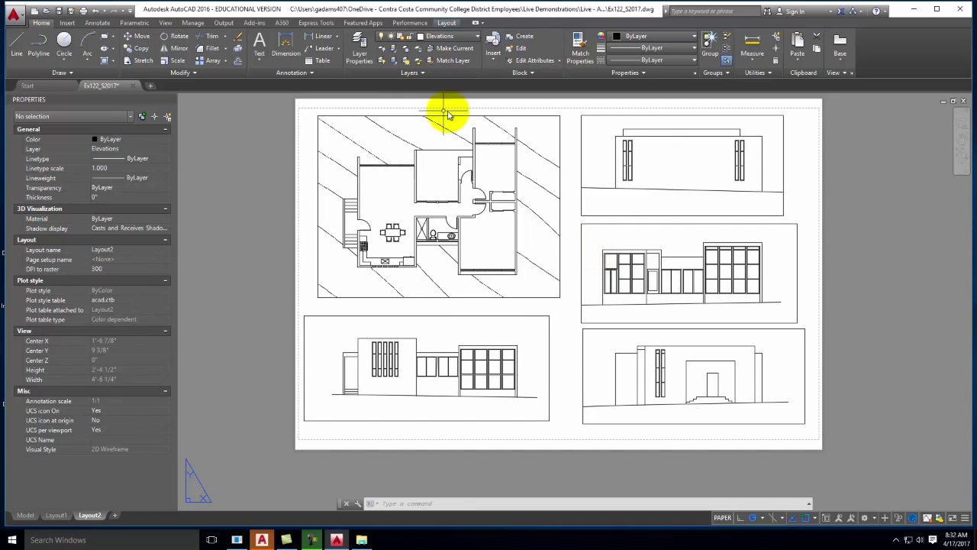
Plot Layout2 with DWG To PDF as Ex122_S2017-Layout2.pdf on the Desktop, and review the PDF in Acrobat before closing it.
{"action": "left_click", "coordinate": [86, 12]}
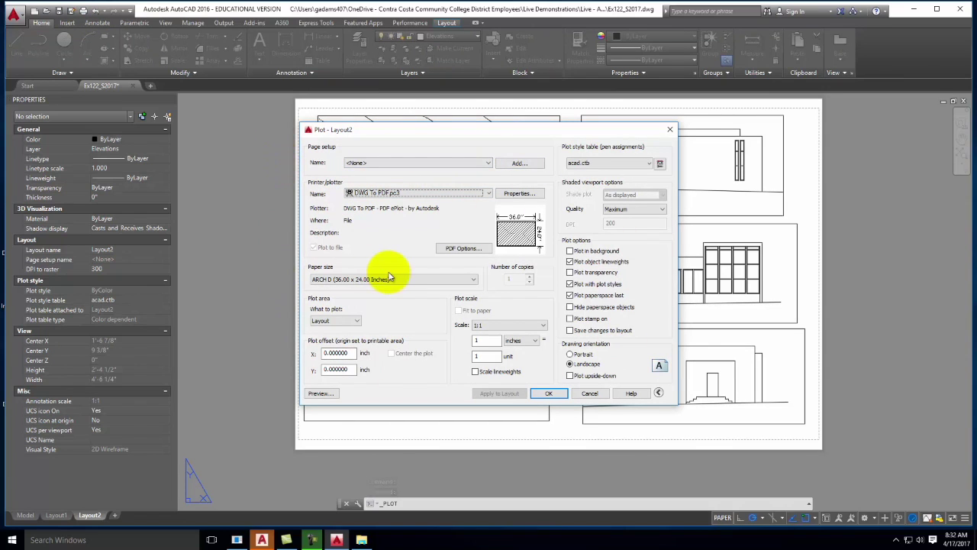
{"action": "left_click", "coordinate": [563, 396]}
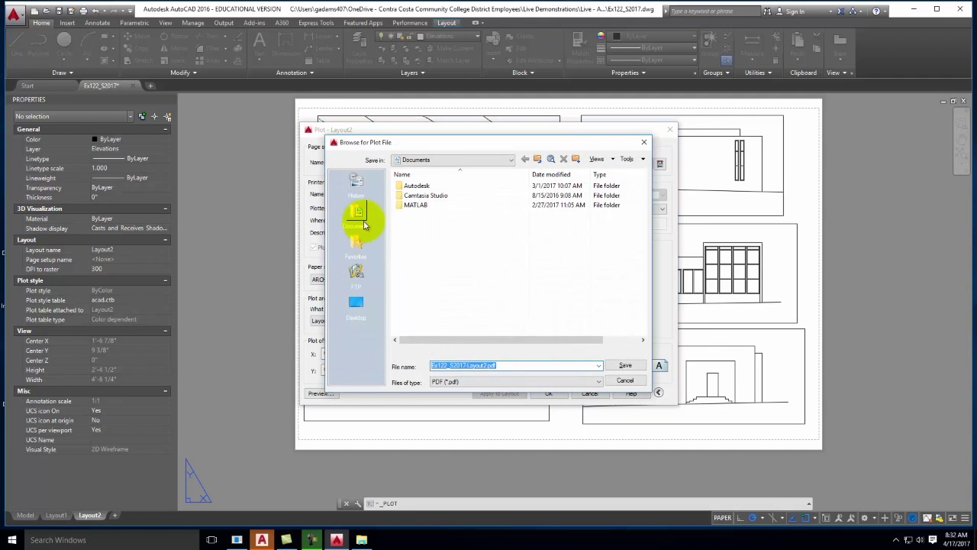
{"action": "left_click", "coordinate": [356, 302]}
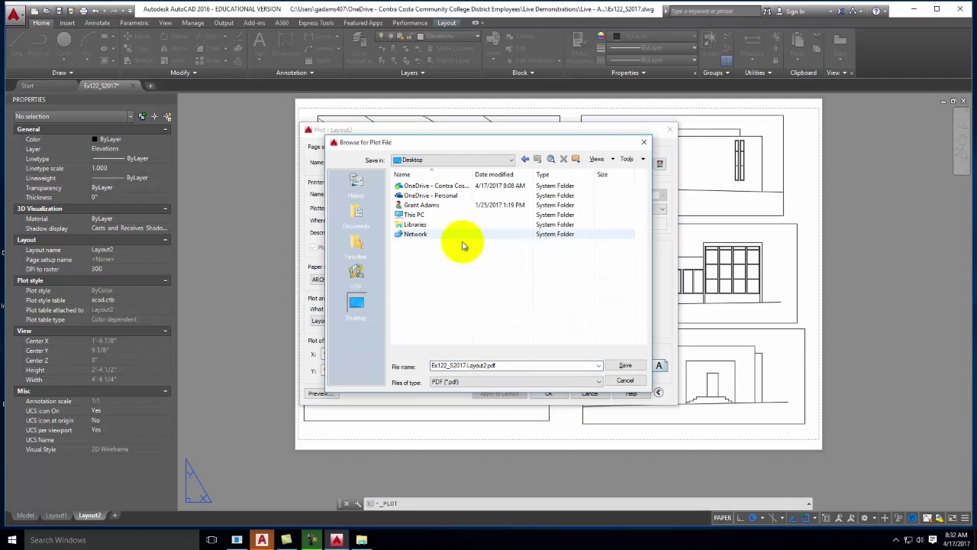
{"action": "left_click", "coordinate": [628, 365]}
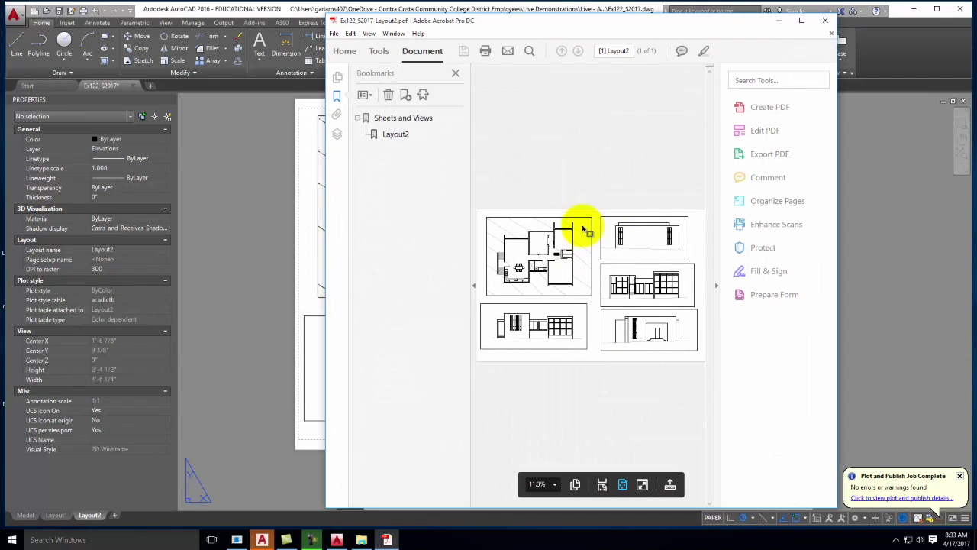
{"action": "left_click", "coordinate": [801, 19]}
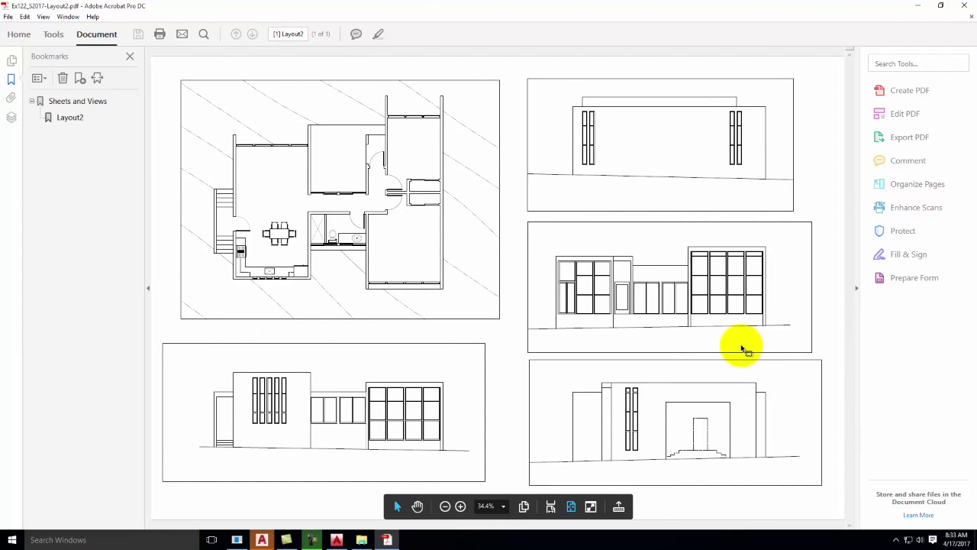
{"action": "left_click", "coordinate": [964, 6]}
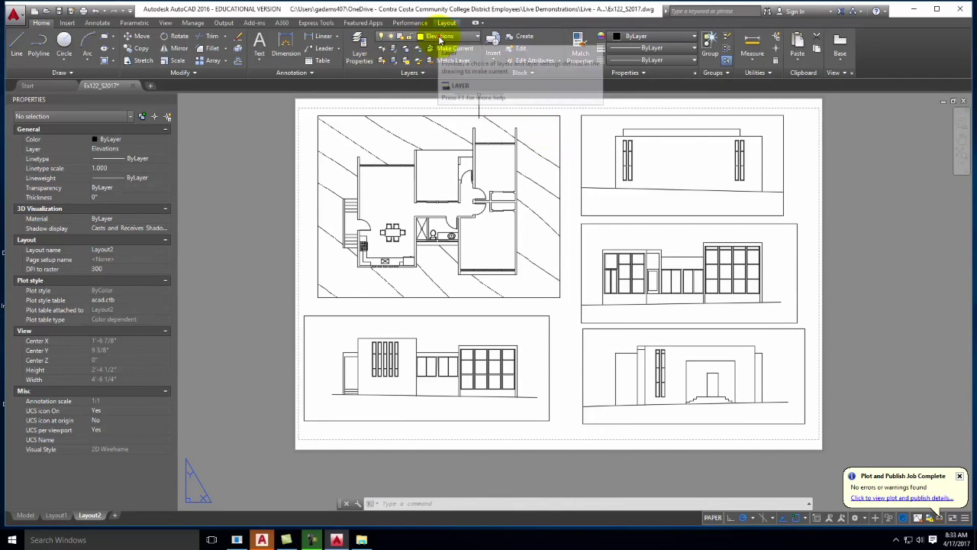
Examine the NoPrint layer's plot setting in the layer list and Layer Properties Manager.
{"action": "left_click", "coordinate": [432, 37]}
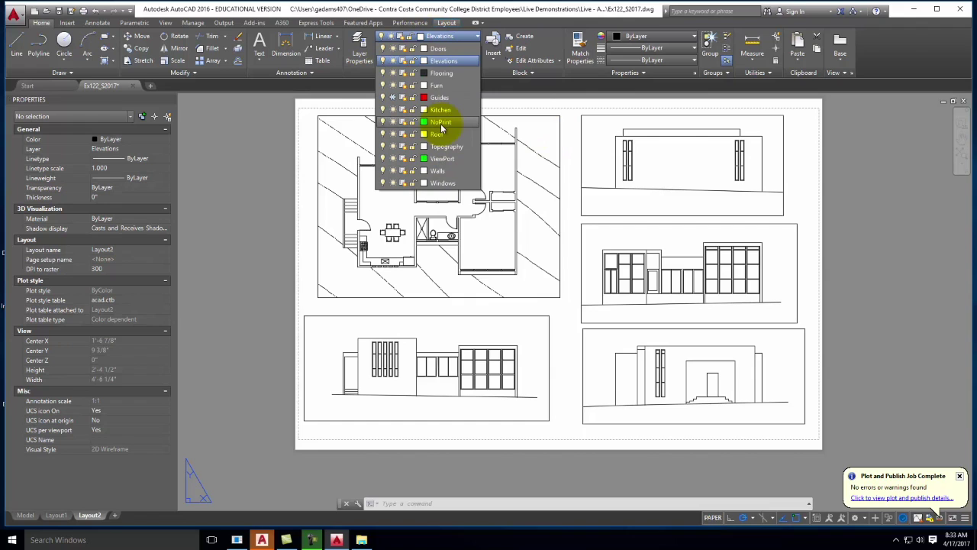
{"action": "left_click", "coordinate": [361, 38]}
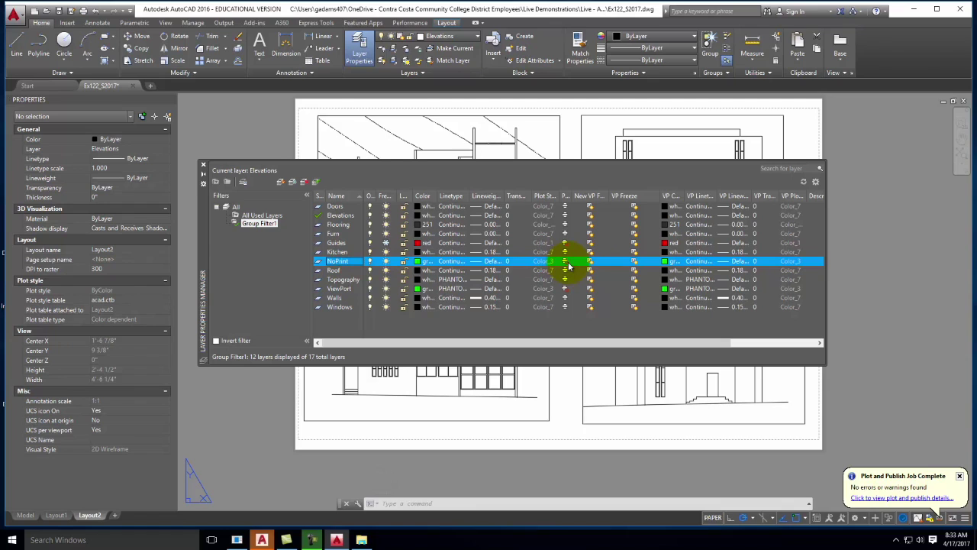
{"action": "left_click", "coordinate": [203, 164]}
Move all five viewport borders on Layout2 to the NoPrint layer and clear the selection.
{"action": "left_click", "coordinate": [500, 116]}
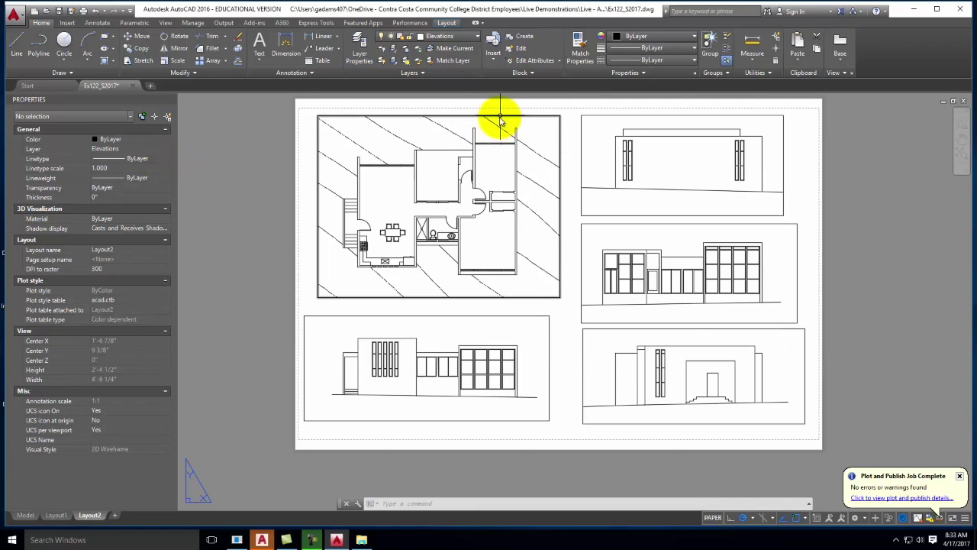
{"action": "left_click", "coordinate": [589, 115]}
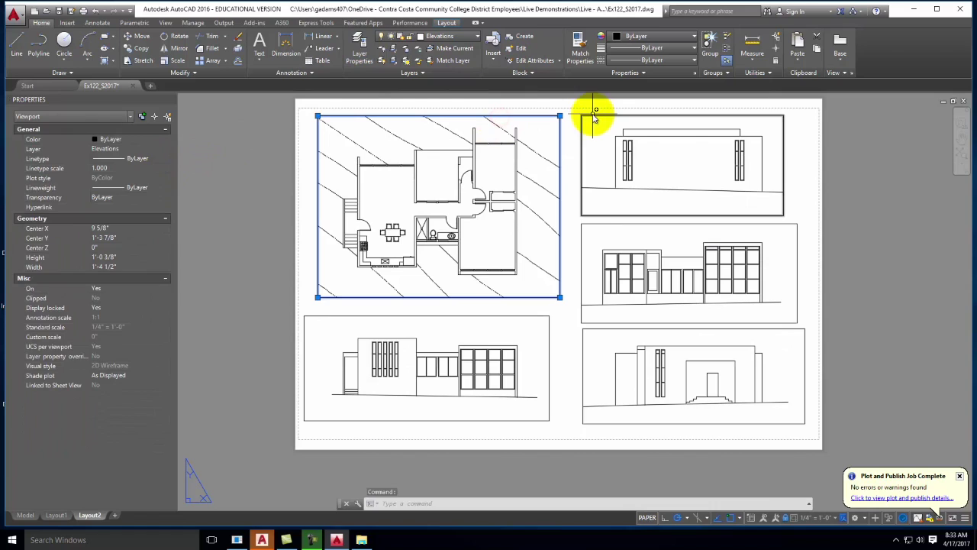
{"action": "left_click", "coordinate": [603, 225]}
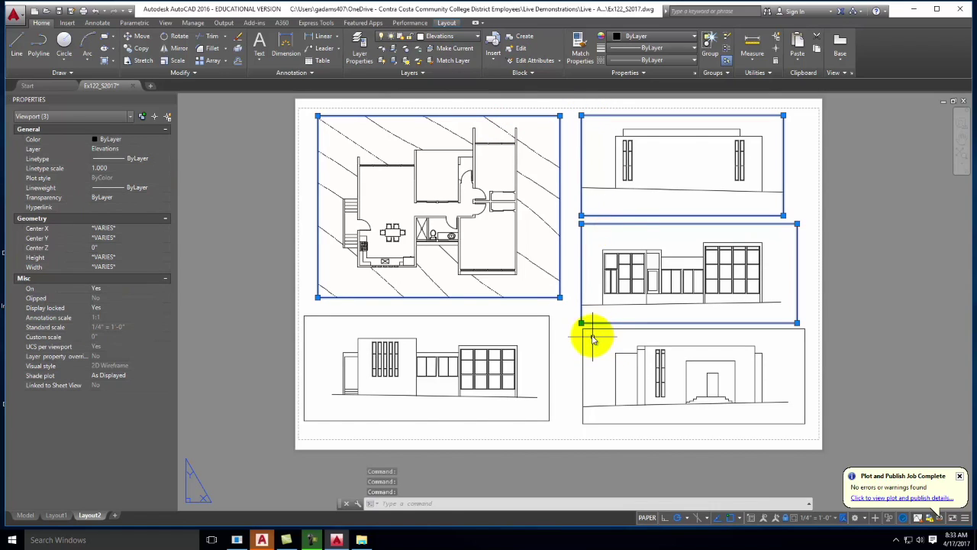
{"action": "left_click", "coordinate": [586, 329]}
{"action": "left_click", "coordinate": [534, 315]}
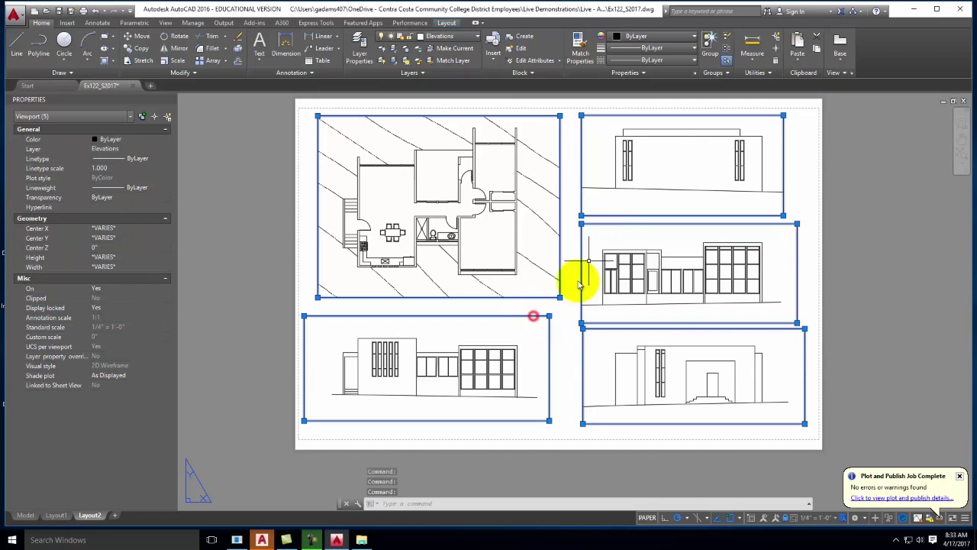
{"action": "left_click", "coordinate": [458, 36]}
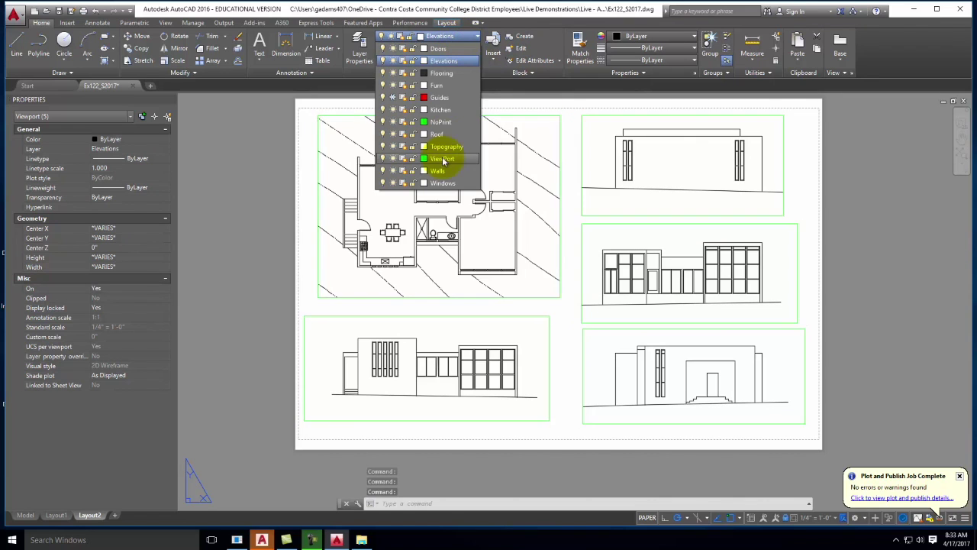
{"action": "left_click", "coordinate": [442, 123]}
{"action": "key", "text": "Escape"}
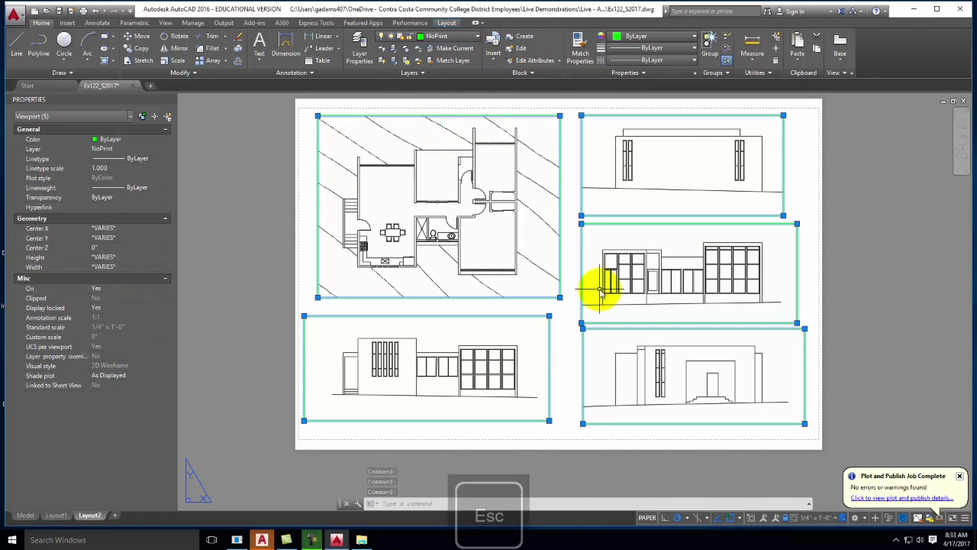
Replot Layout2 over the existing Ex122_S2017-Layout2 PDF on the Desktop, and review it in Acrobat before closing it.
{"action": "left_click", "coordinate": [83, 10]}
{"action": "left_click", "coordinate": [551, 394]}
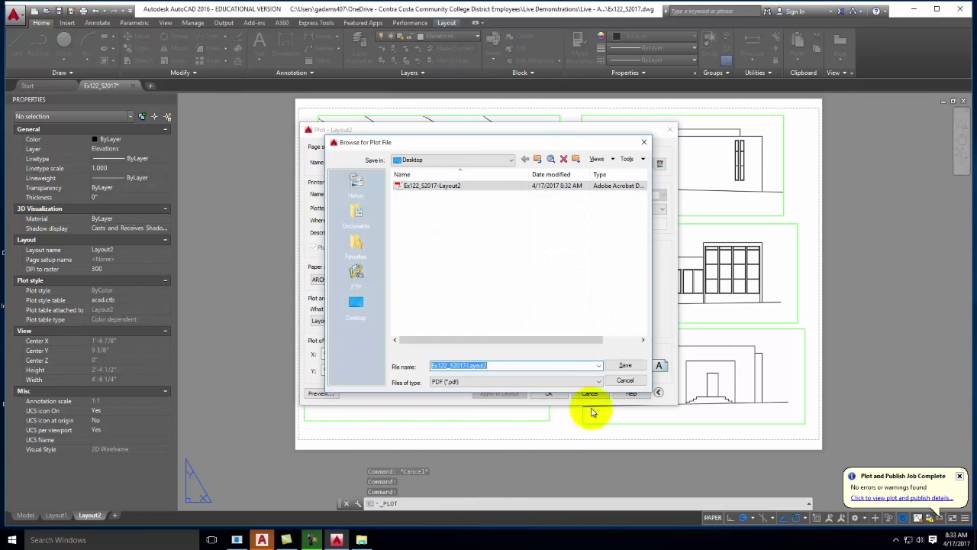
{"action": "left_click", "coordinate": [619, 370]}
{"action": "left_click", "coordinate": [523, 336]}
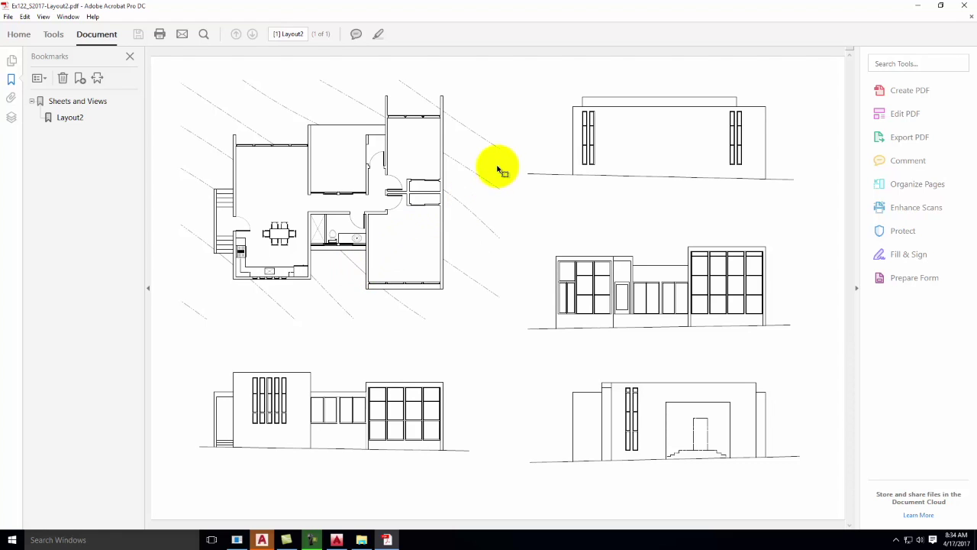
{"action": "left_click", "coordinate": [966, 6]}
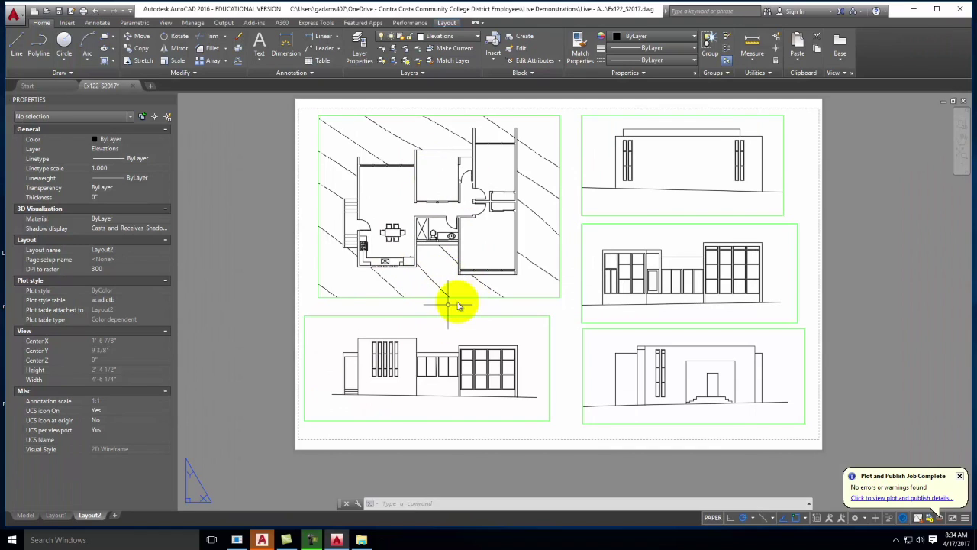
Open the plotted Layout2 PDF from the Desktop in Adobe Illustrator CS6 and fit the whole artboard in view.
{"action": "left_click", "coordinate": [362, 539]}
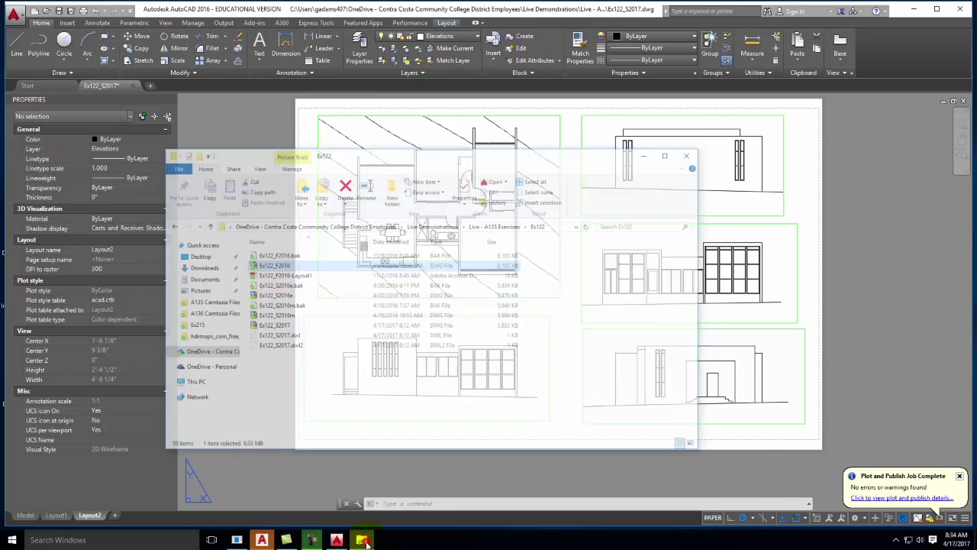
{"action": "left_click", "coordinate": [708, 121]}
{"action": "left_click", "coordinate": [912, 8]}
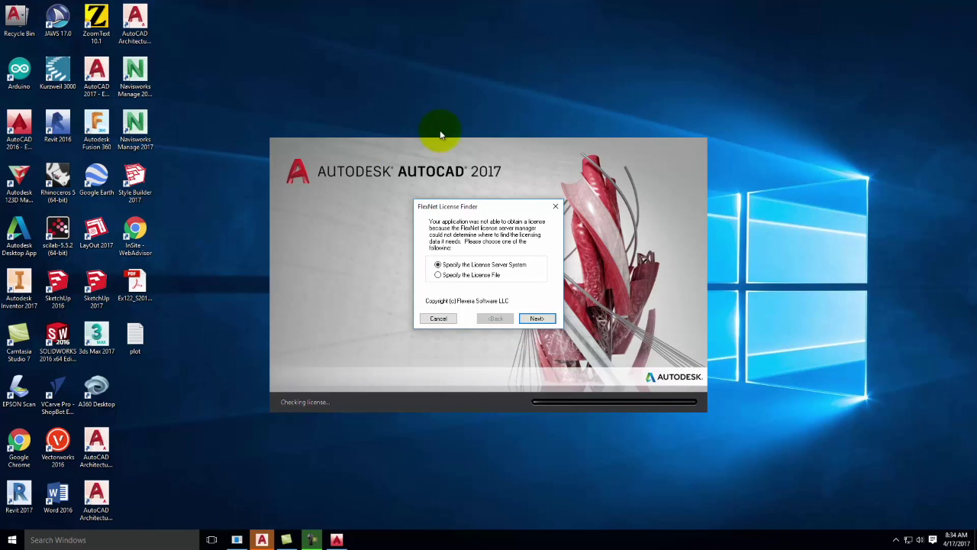
{"action": "left_click", "coordinate": [137, 285]}
{"action": "right_click", "coordinate": [138, 285]}
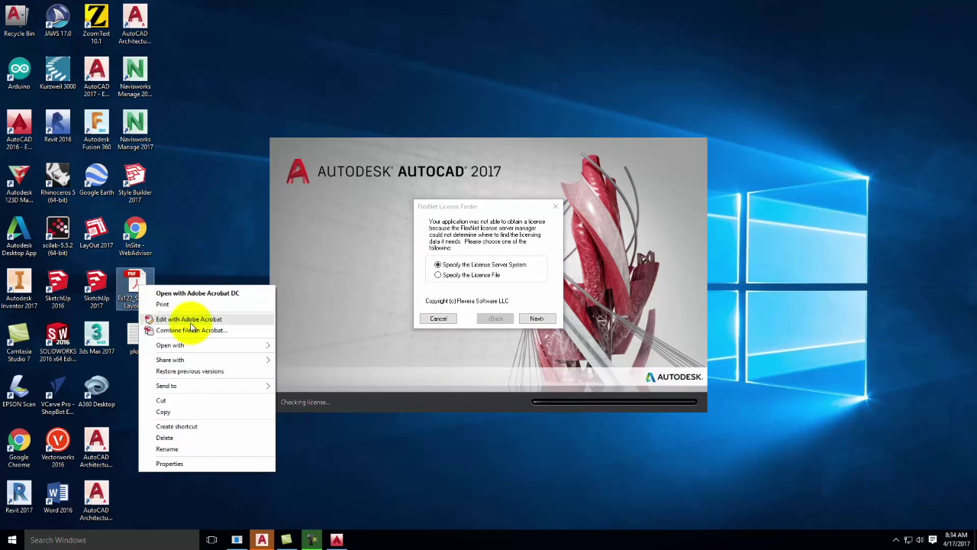
{"action": "mouse_move", "coordinate": [191, 349]}
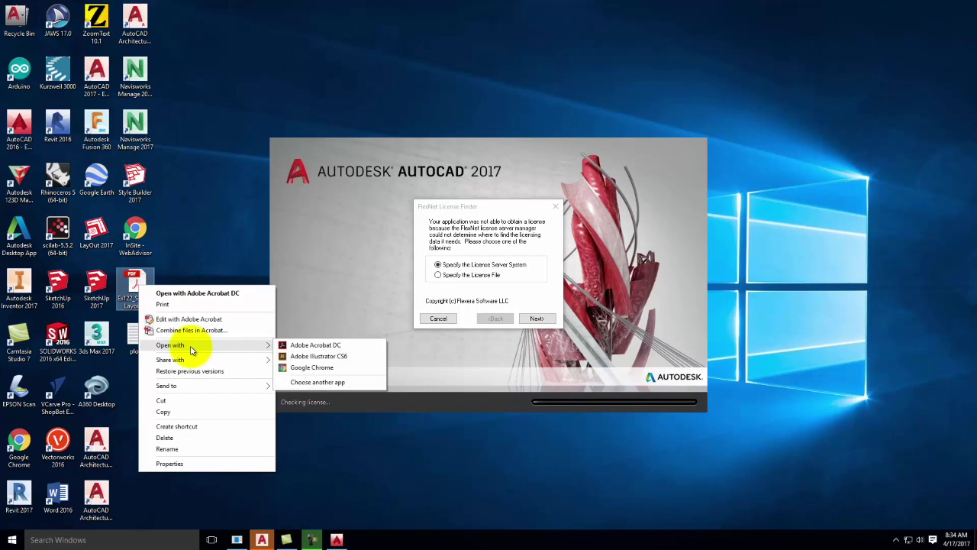
{"action": "left_click", "coordinate": [331, 356]}
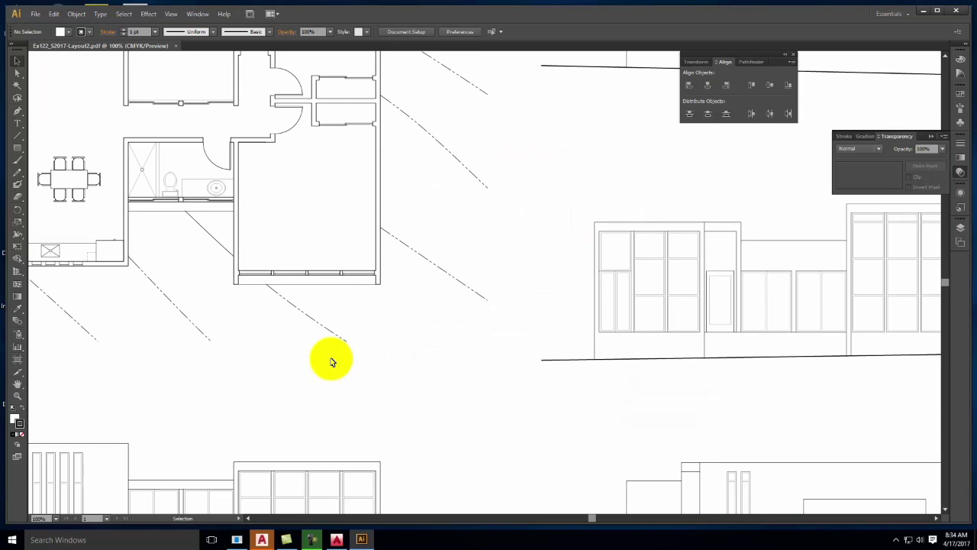
{"action": "key", "text": "ctrl+0"}
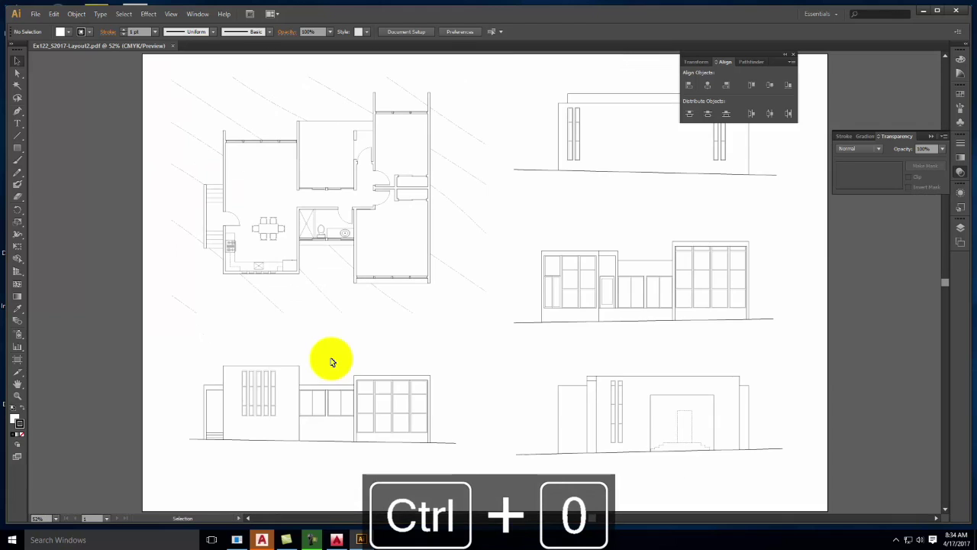
Export the sheet for web as a high-quality JPEG named Ex122_S2017-Layout2 on the Desktop.
{"action": "left_click", "coordinate": [36, 15]}
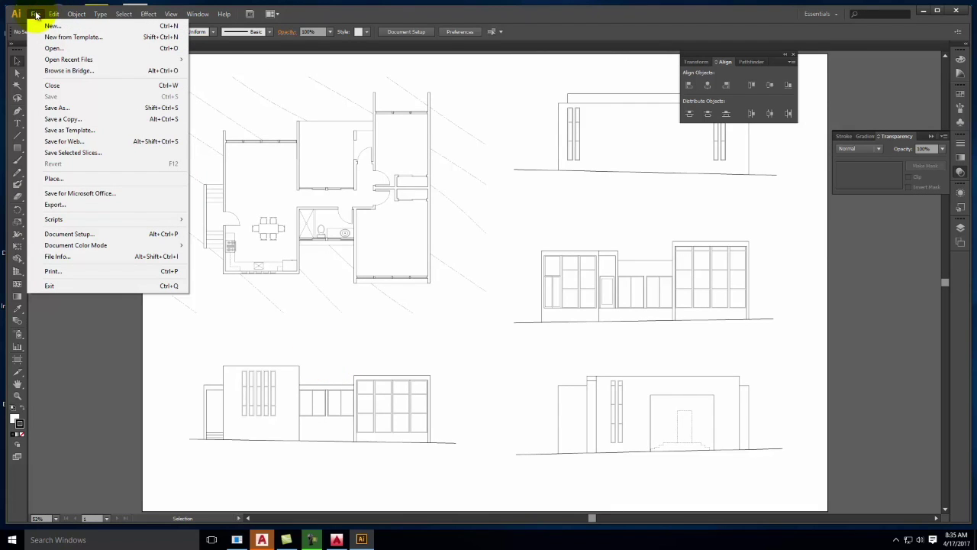
{"action": "left_click", "coordinate": [65, 142]}
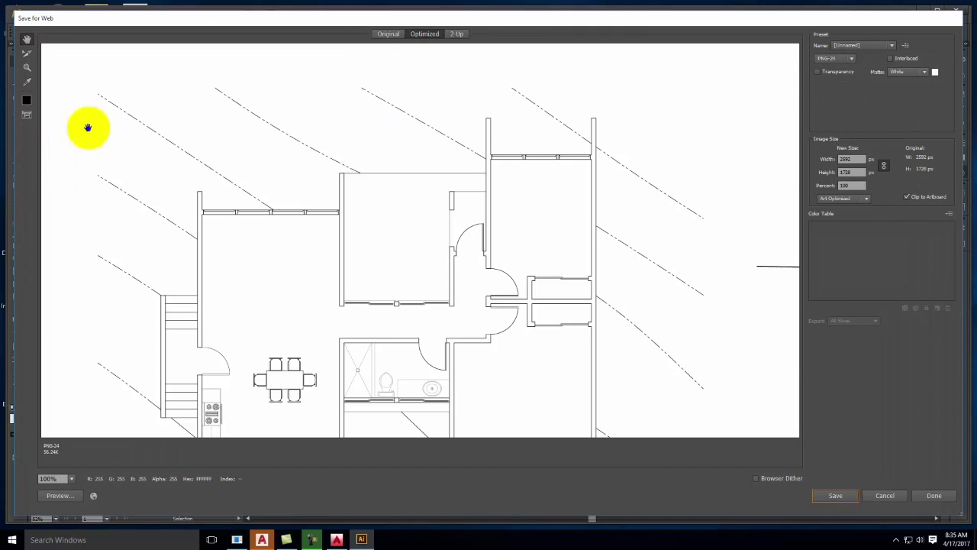
{"action": "left_click", "coordinate": [847, 59]}
{"action": "left_click", "coordinate": [843, 80]}
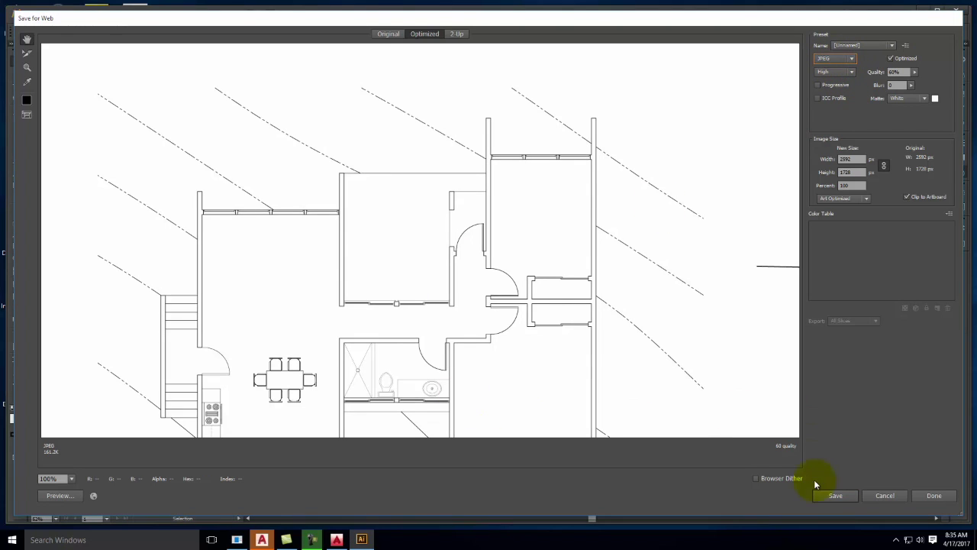
{"action": "left_click", "coordinate": [835, 496]}
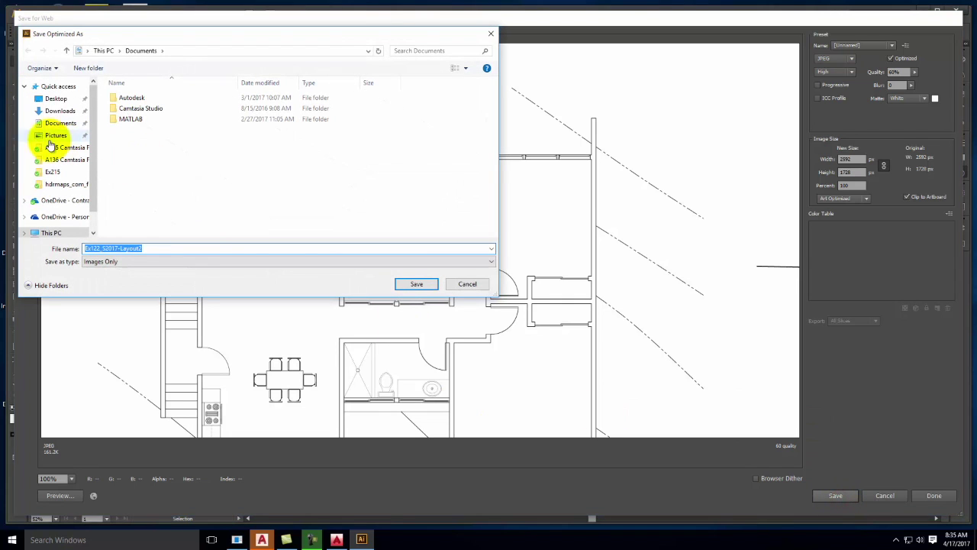
{"action": "left_click", "coordinate": [57, 99]}
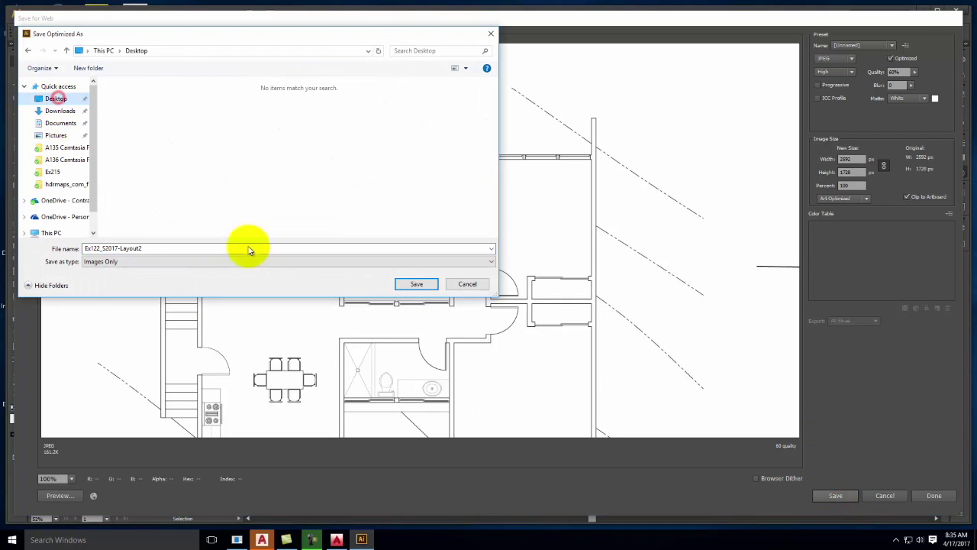
{"action": "left_click", "coordinate": [425, 290]}
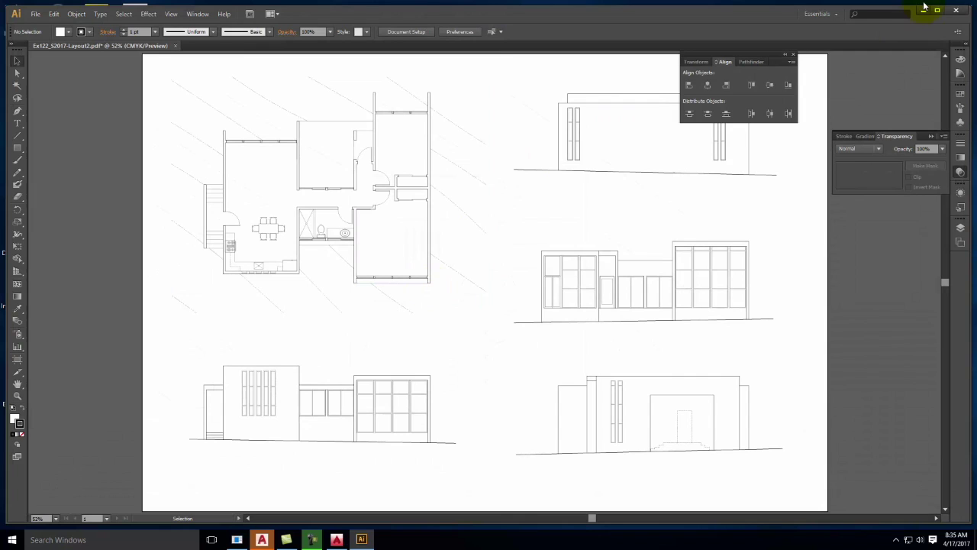
Open the exported JPEG from the Desktop to review it, close it, and switch back to AutoCAD.
{"action": "left_click", "coordinate": [923, 9]}
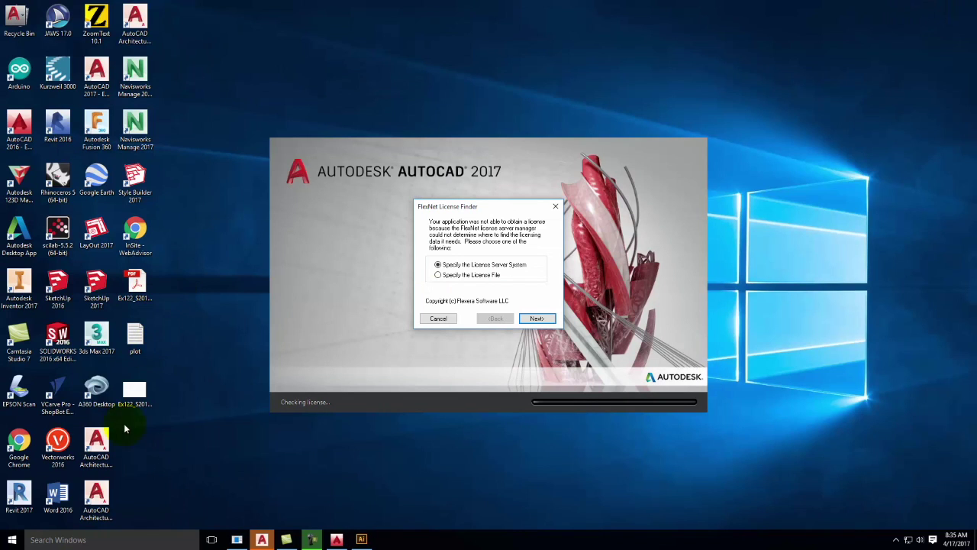
{"action": "double_click", "coordinate": [134, 392]}
{"action": "scroll", "coordinate": [572, 260], "scroll_direction": "down", "scroll_amount": 10}
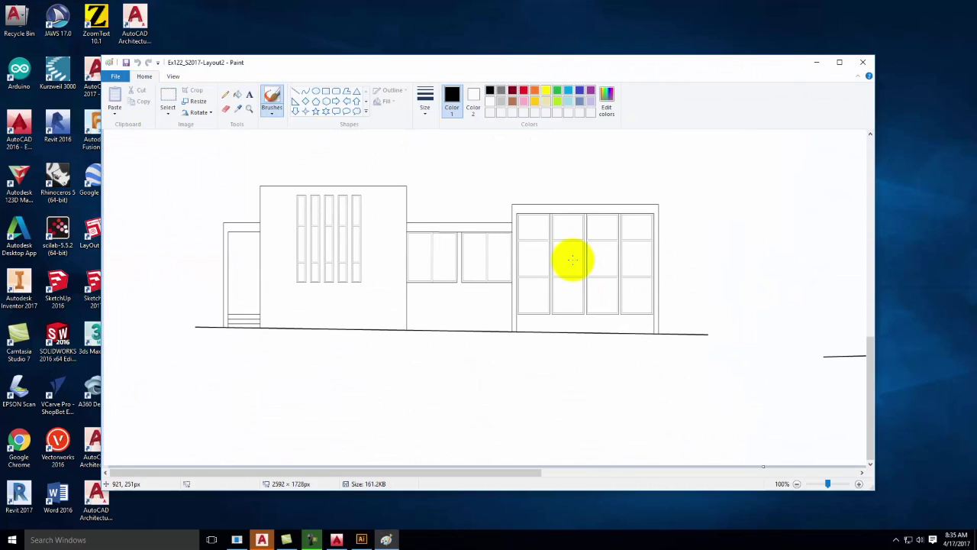
{"action": "left_click", "coordinate": [863, 64]}
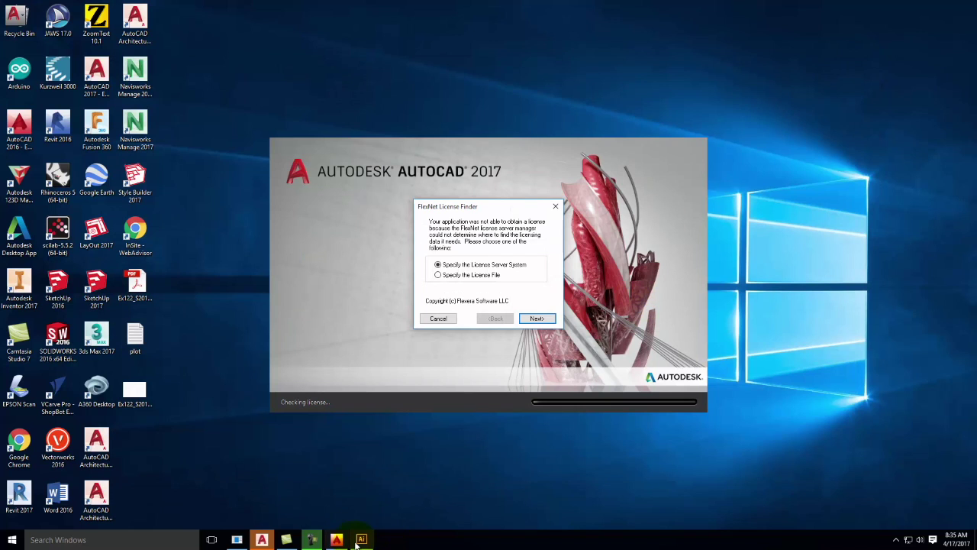
{"action": "left_click", "coordinate": [360, 540]}
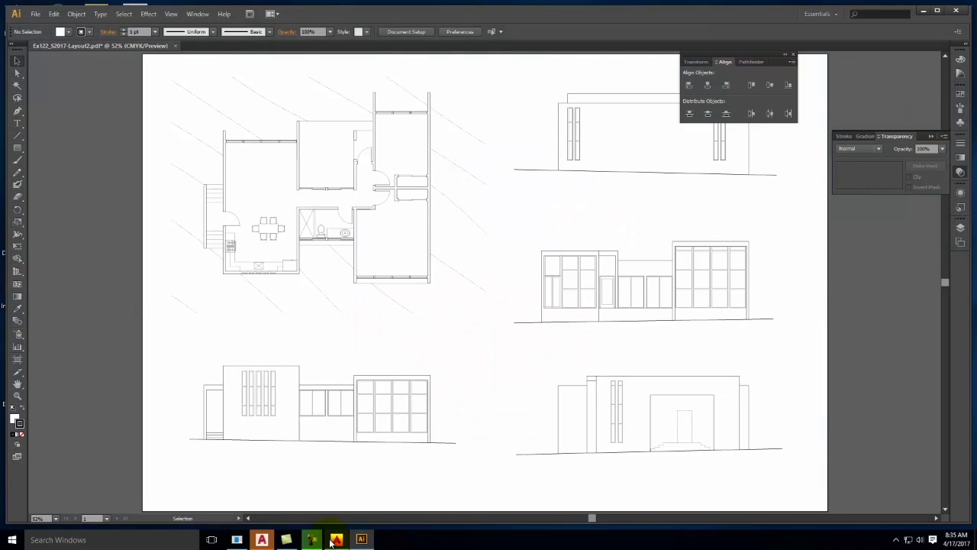
{"action": "left_click", "coordinate": [334, 540]}
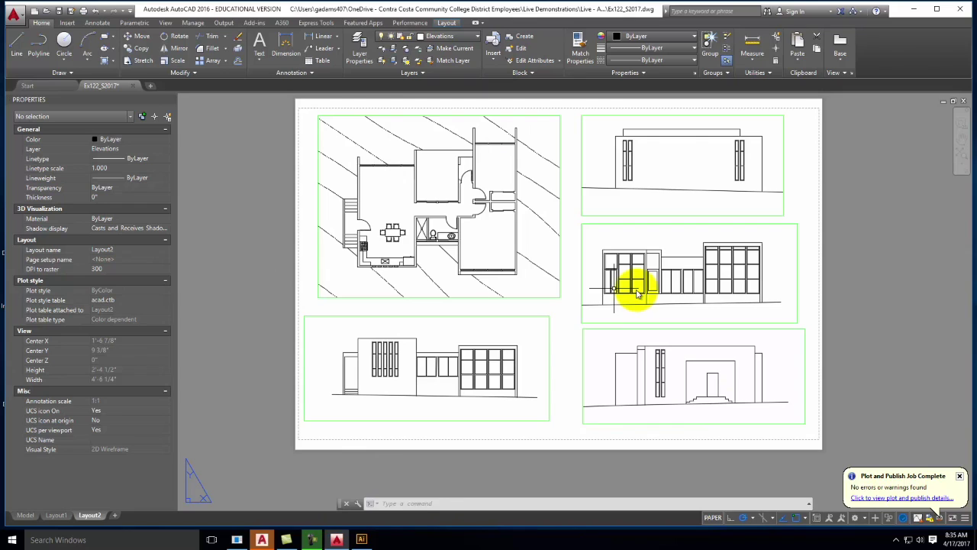
{"action": "mouse_move", "coordinate": [87, 521]}
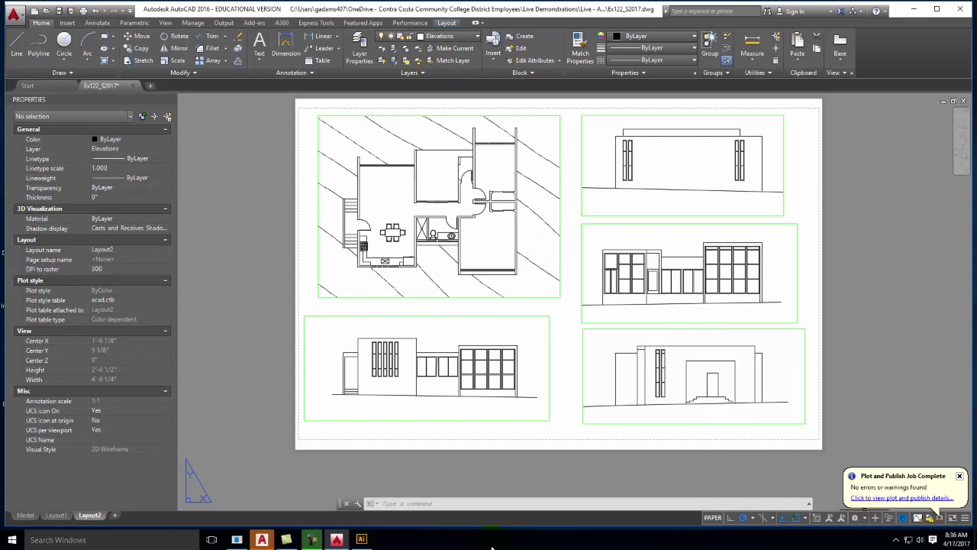
{"action": "left_click", "coordinate": [312, 539]}
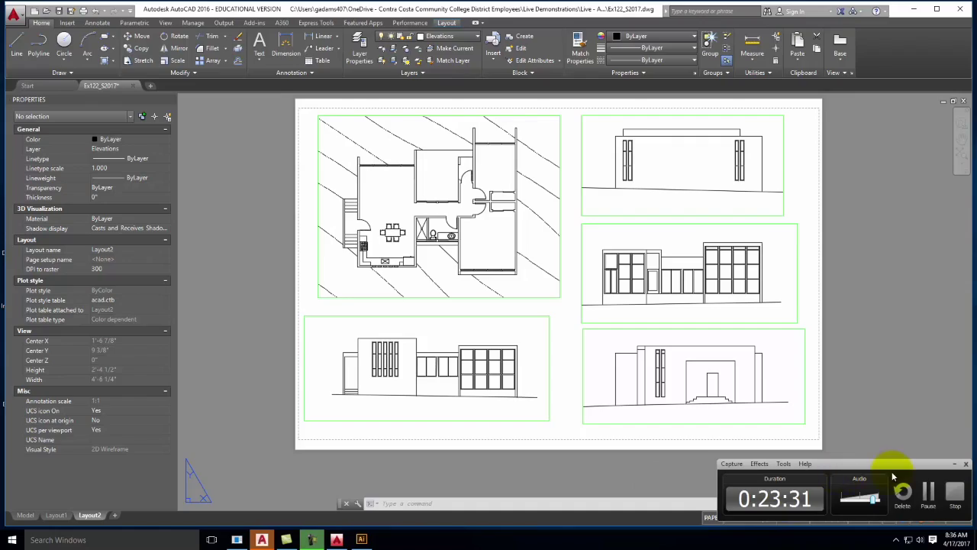